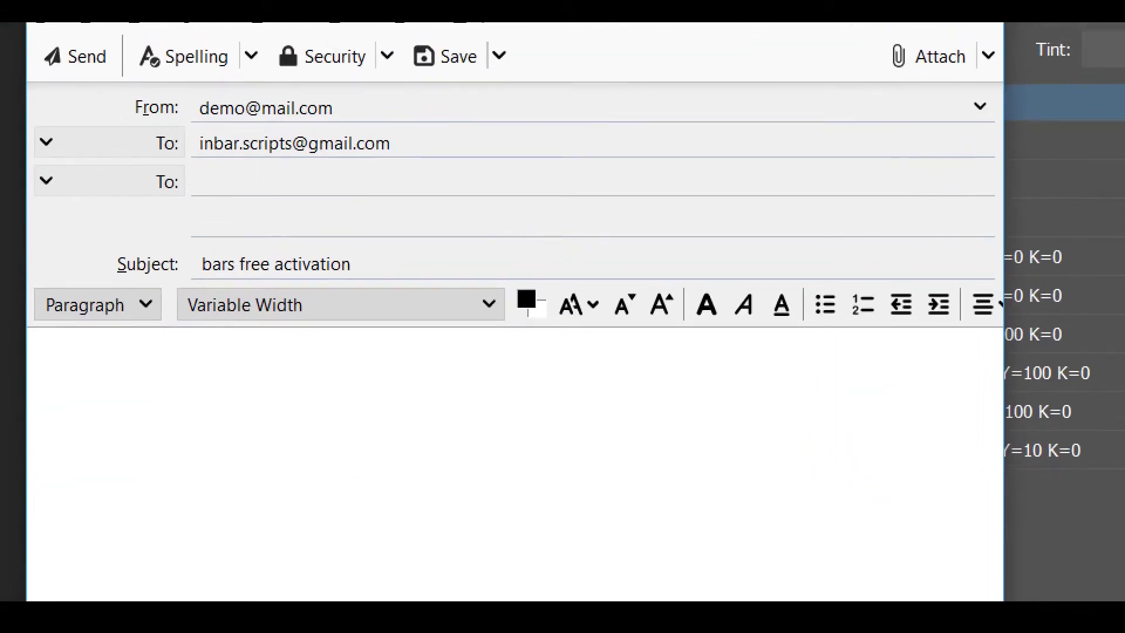
- Check the recipient and the subject "bars free activation" of the activation request e-mail, and minimize its window
left_click_drag(182, 125, 418, 158)
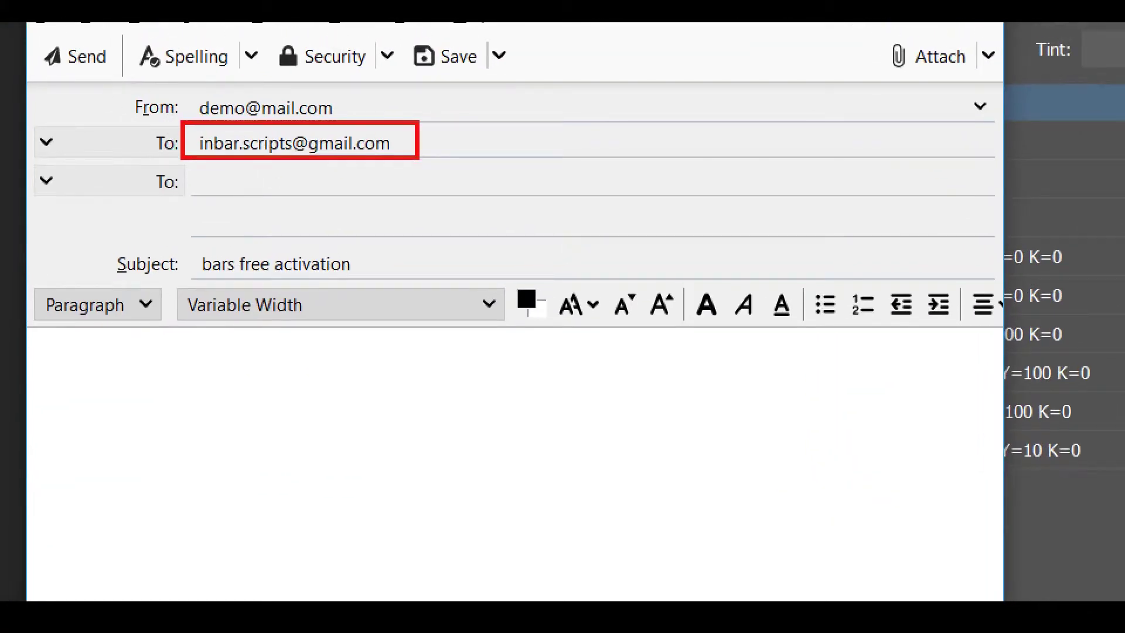
mouse_move(189, 236)
left_mouse_down()
mouse_move(371, 284)
mouse_move(363, 280)
left_mouse_up()
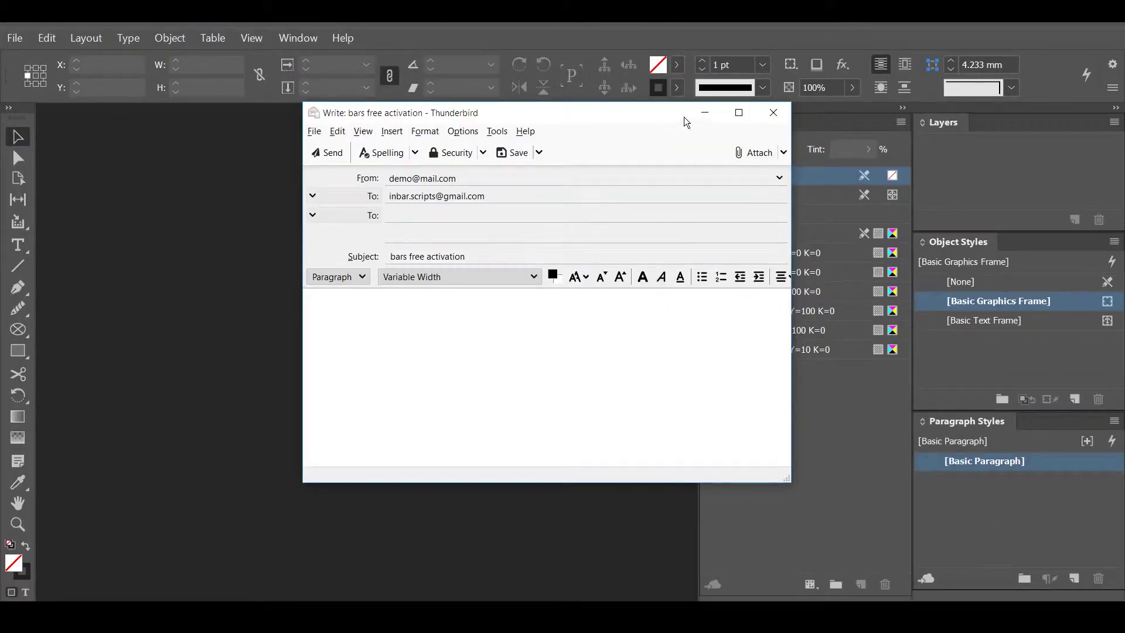
left_click(705, 112)
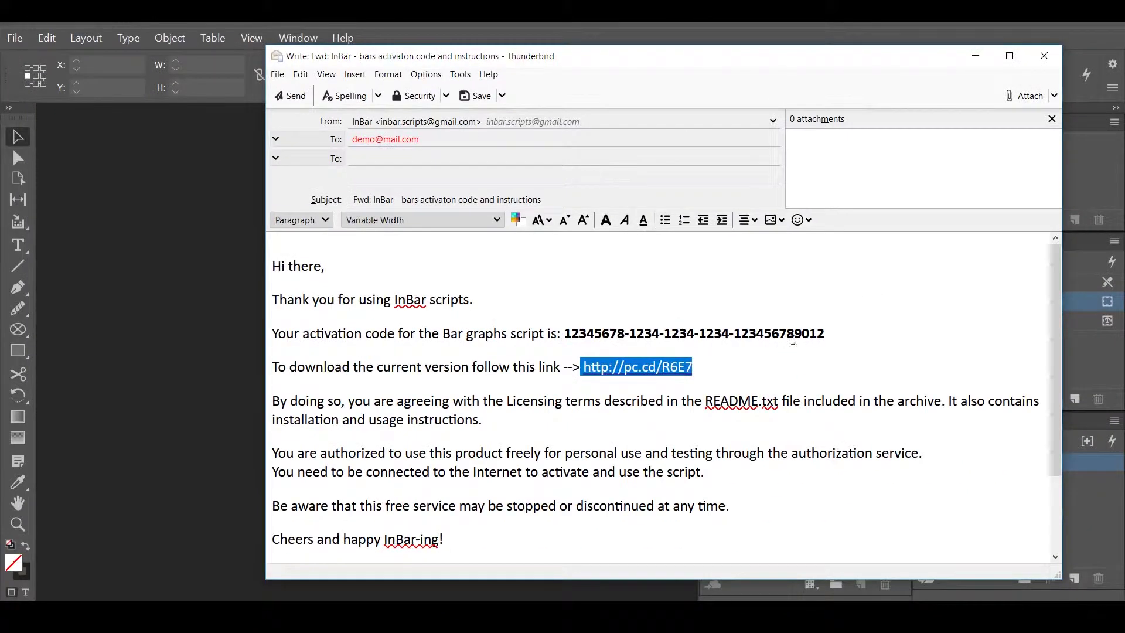
left_click(698, 367)
key("ctrl+shift+Left")
key("ctrl+shift+Left")
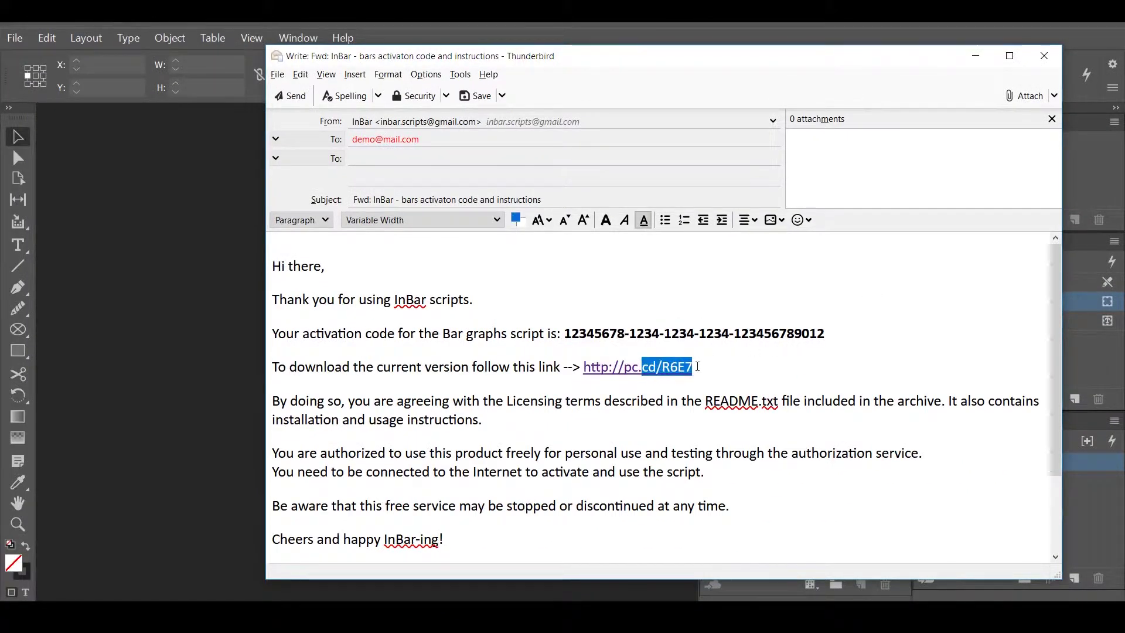
key("ctrl+shift+Left")
key("ctrl+shift+Left")
key("ctrl+c")
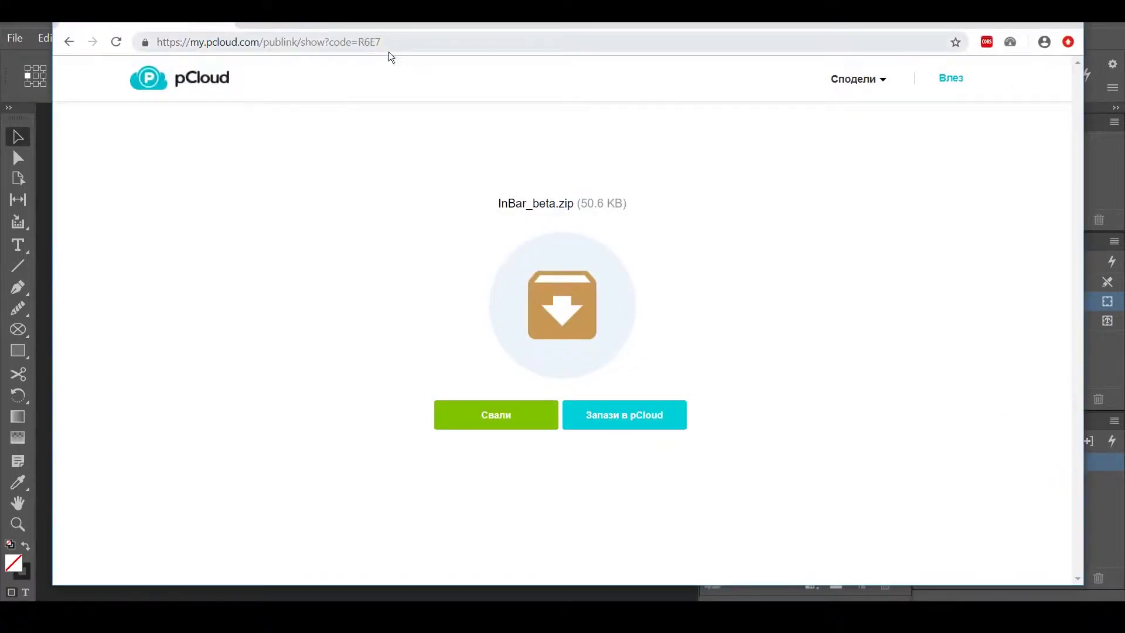
- Switch to the web browser and load the copied download link in place of the current address
left_click(396, 47)
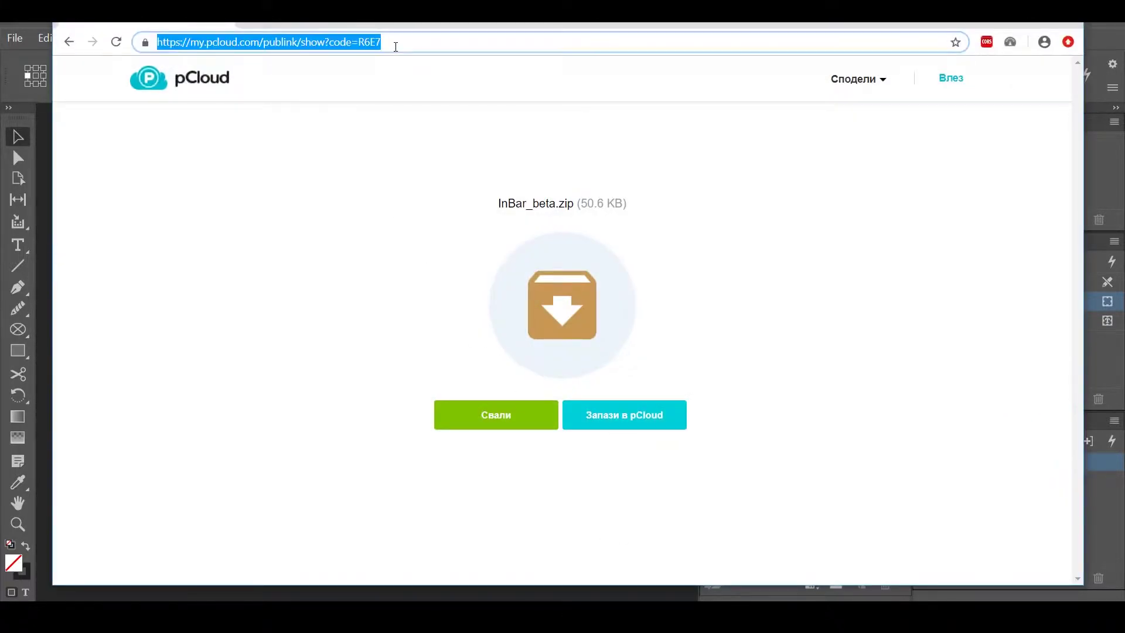
key("ctrl+v")
key("Return")
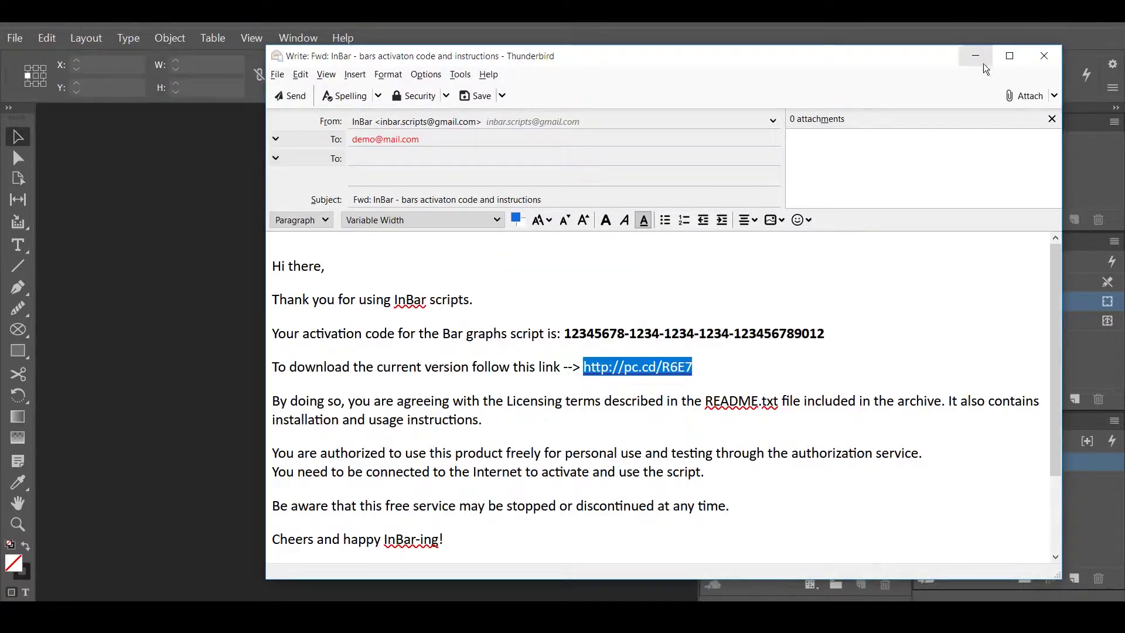
- Minimize the activation e-mail and display the Scripts panel in InDesign
left_click(968, 53)
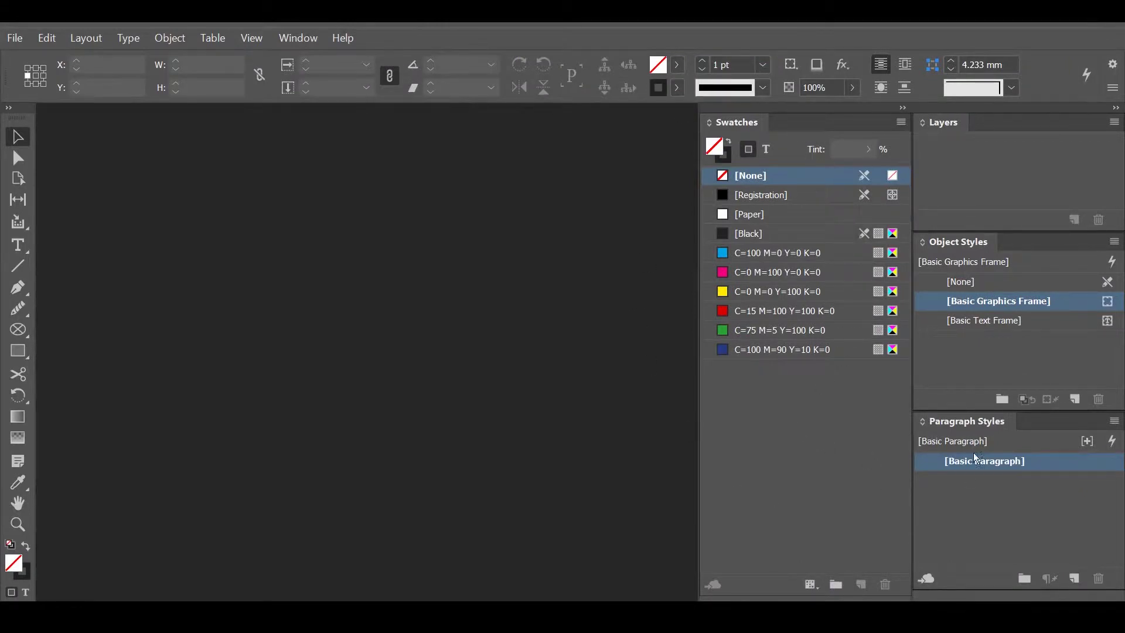
left_click(311, 39)
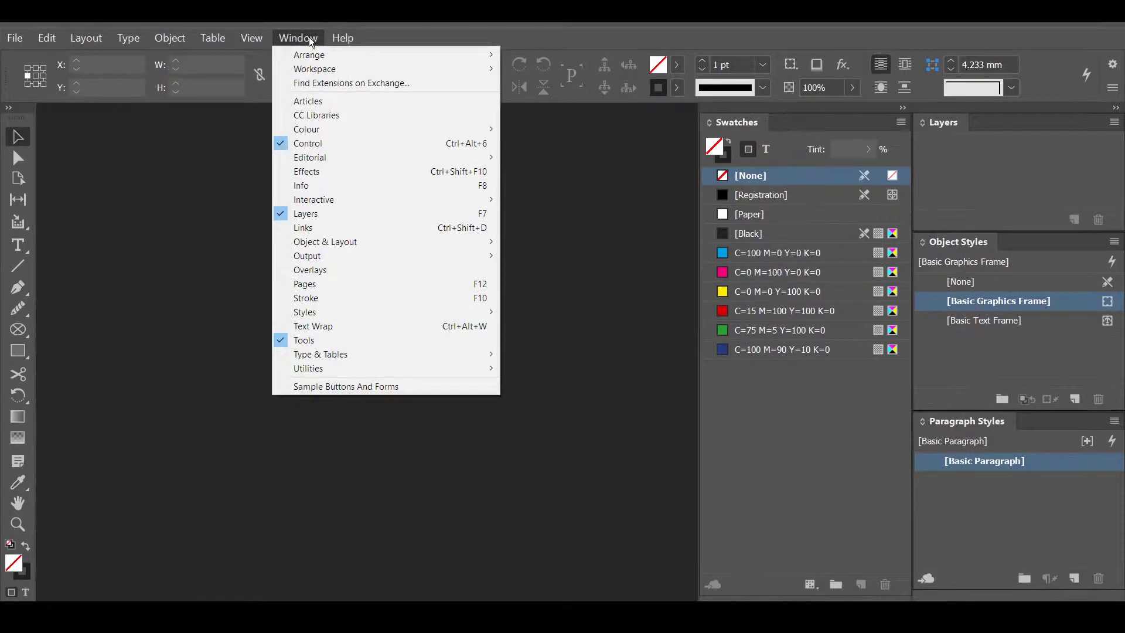
mouse_move(369, 368)
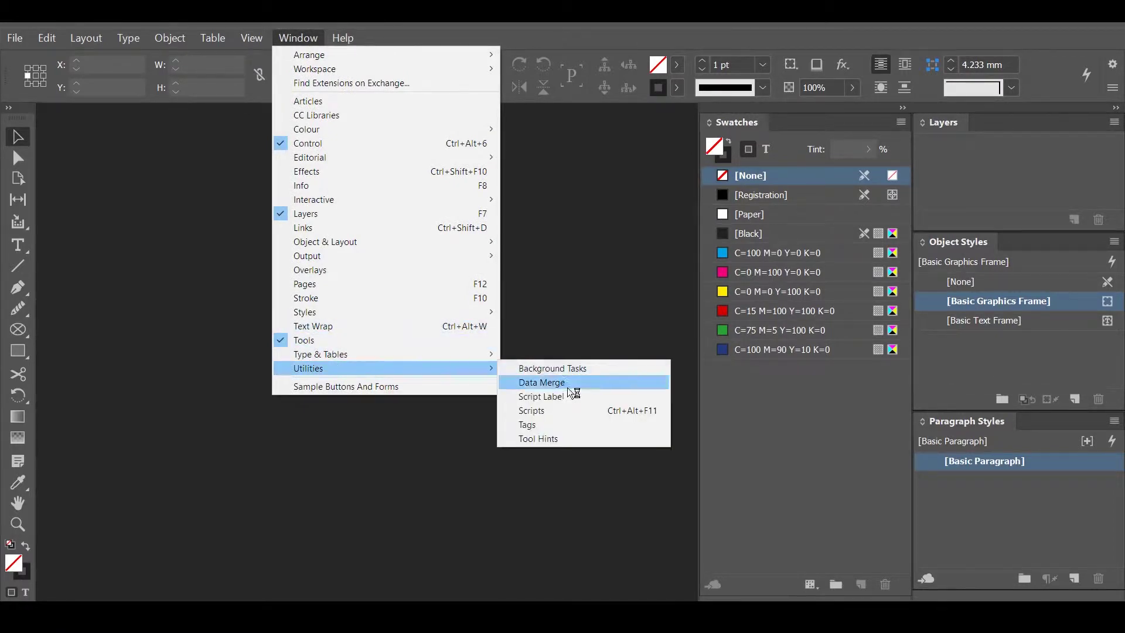
left_click(590, 410)
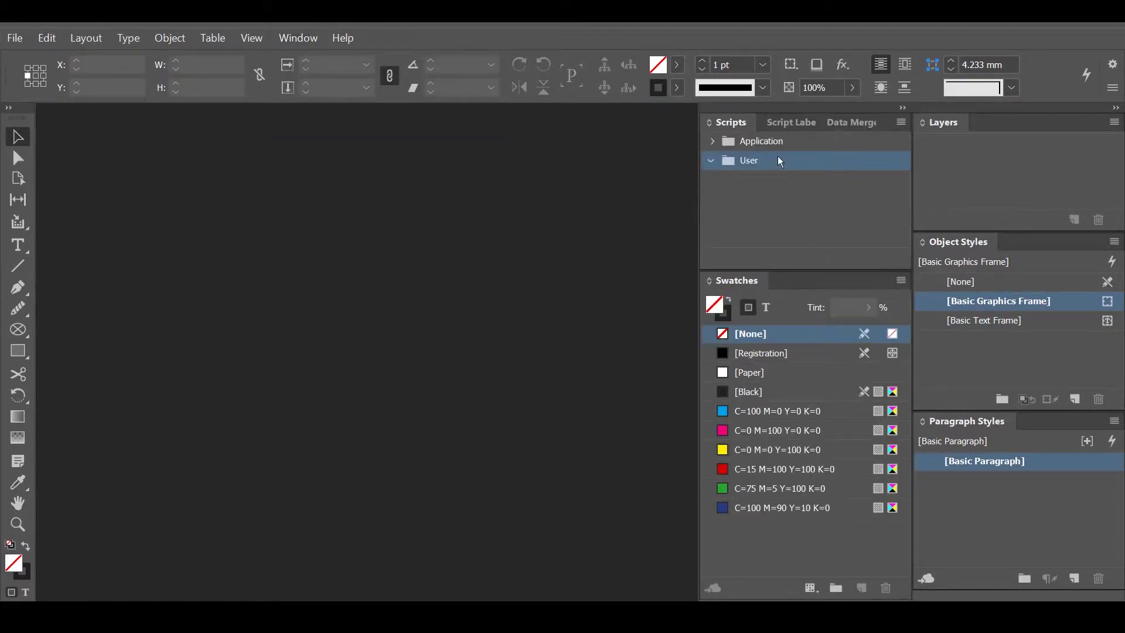
- Reveal the User scripts location in Explorer and open the Scripts Panel folder there
right_click(737, 161)
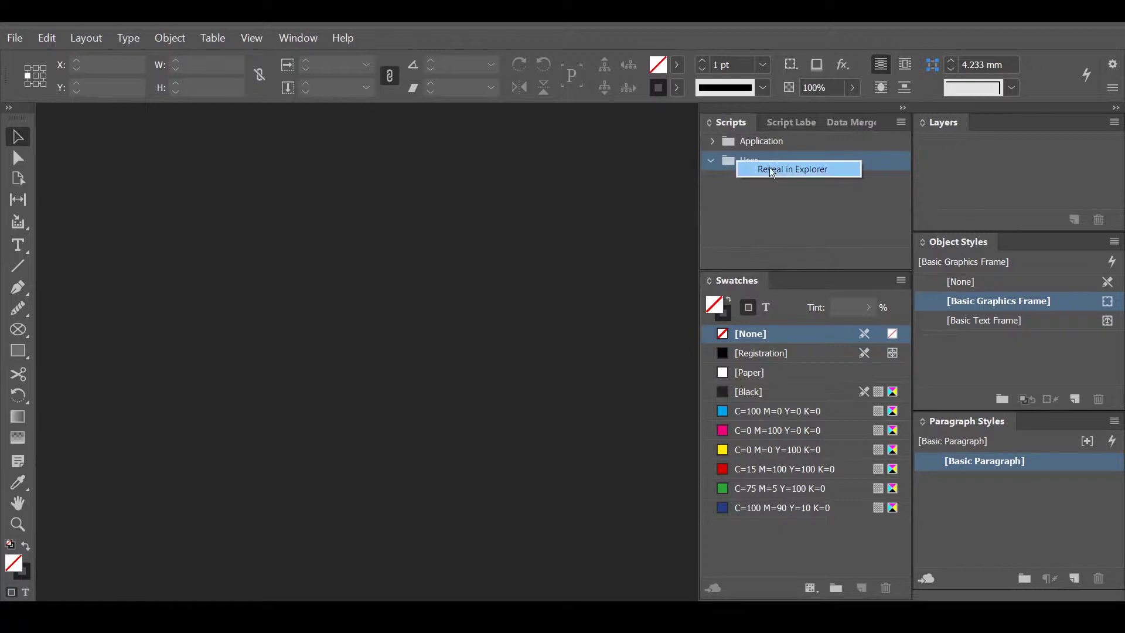
left_click(790, 169)
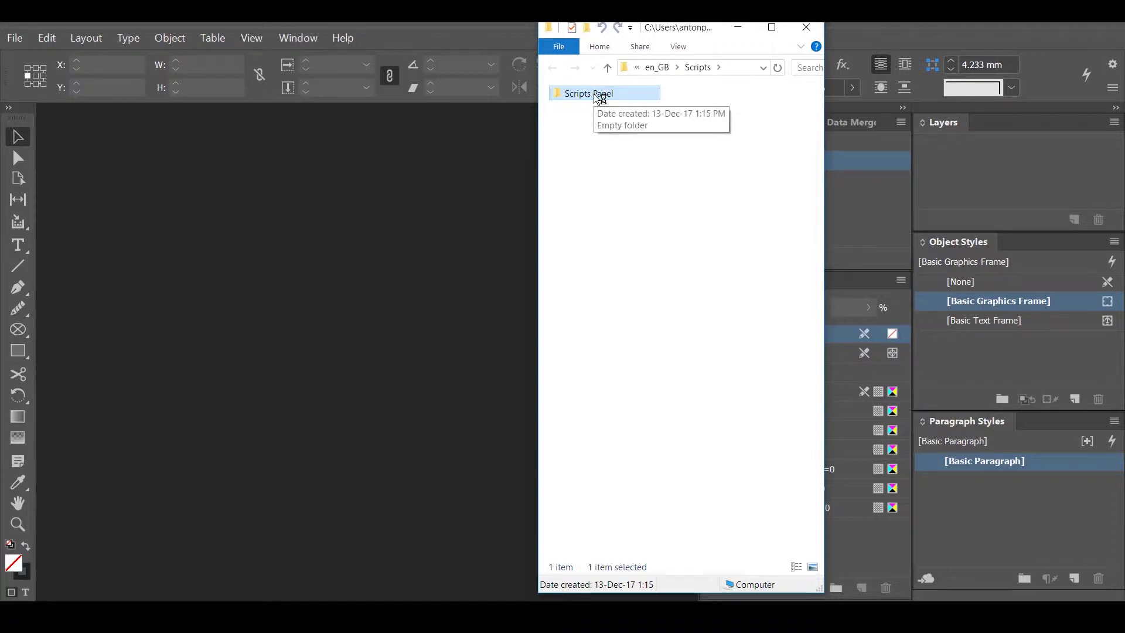
double_click(598, 95)
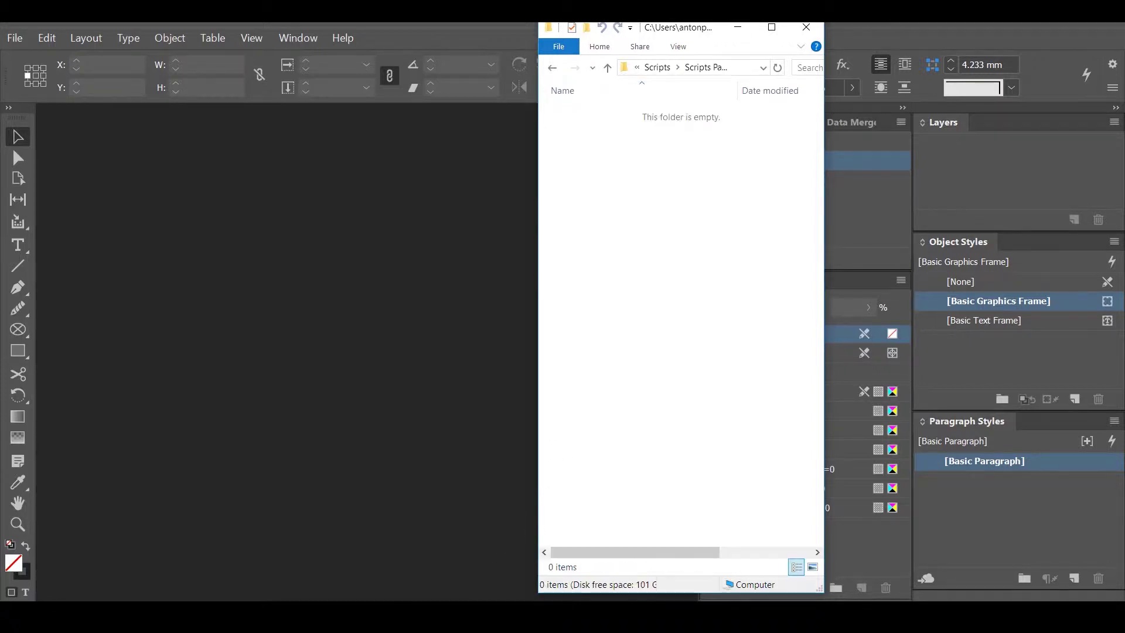
- Open a second Explorer window on the _Downloads folder and arrange it side by side with the Scripts Panel folder window
left_click(557, 563)
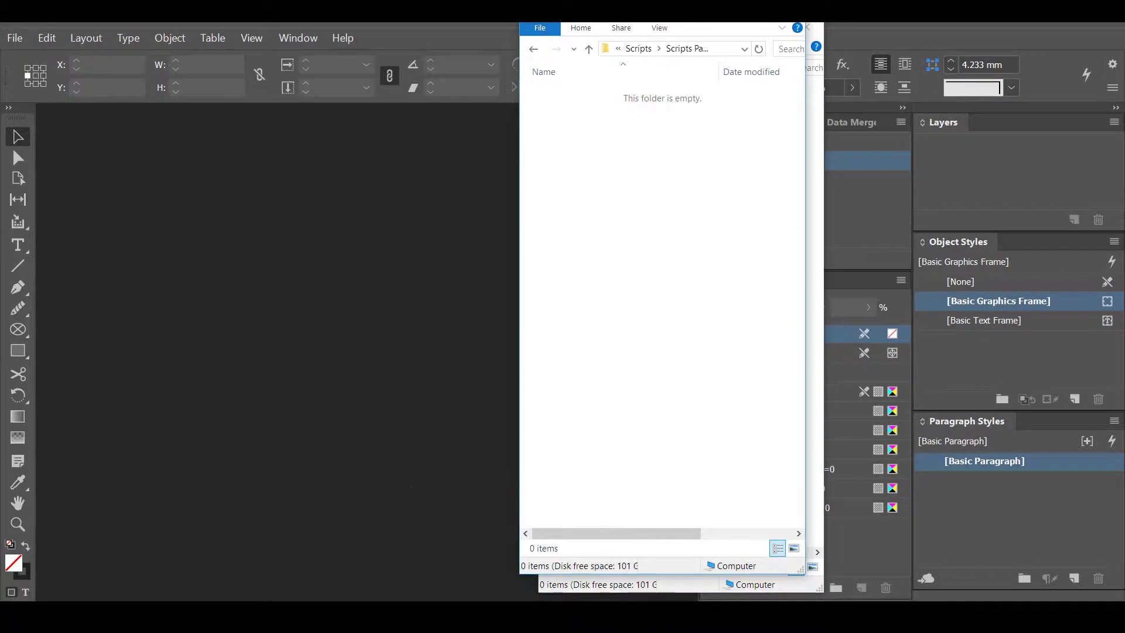
left_click_drag(678, 9, 995, 27)
left_click(1106, 27)
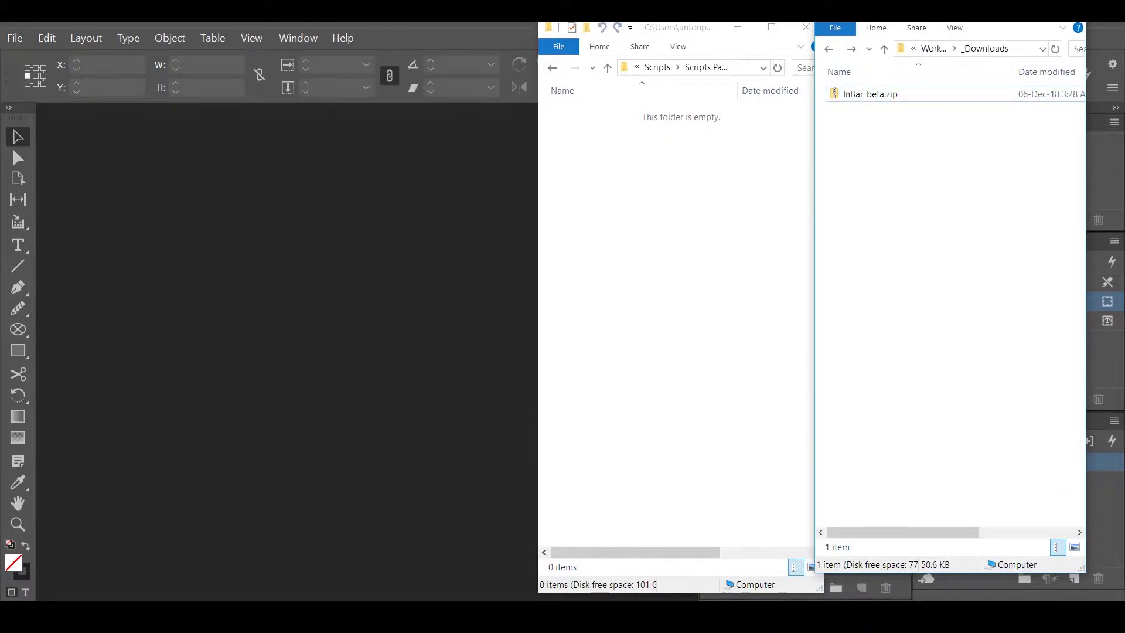
left_click_drag(947, 9, 977, 17)
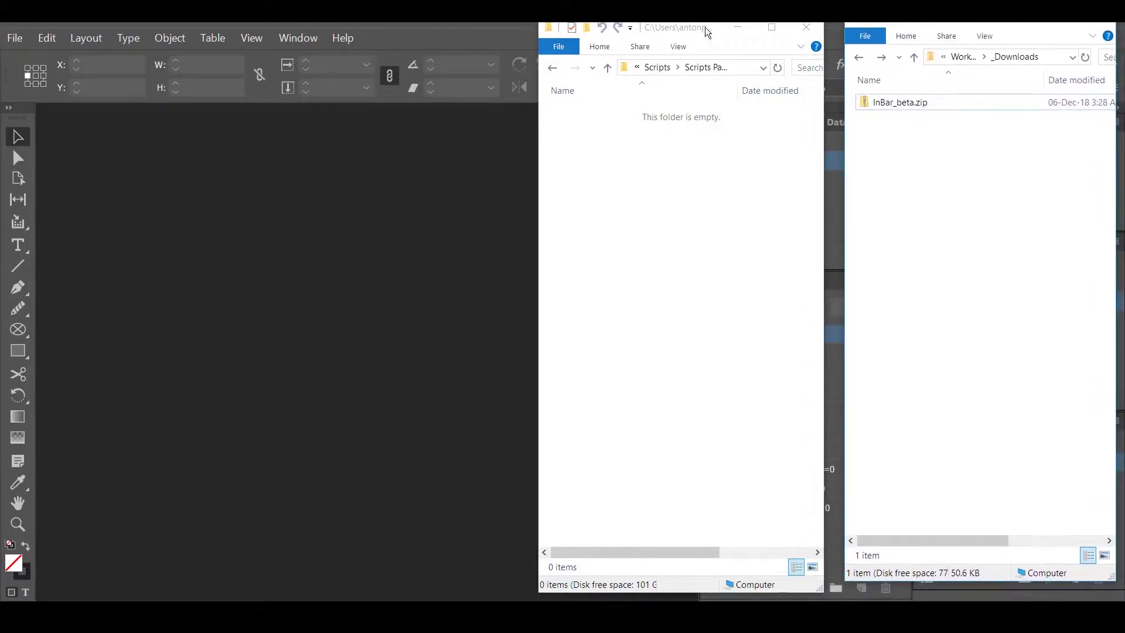
left_click_drag(707, 31, 713, 16)
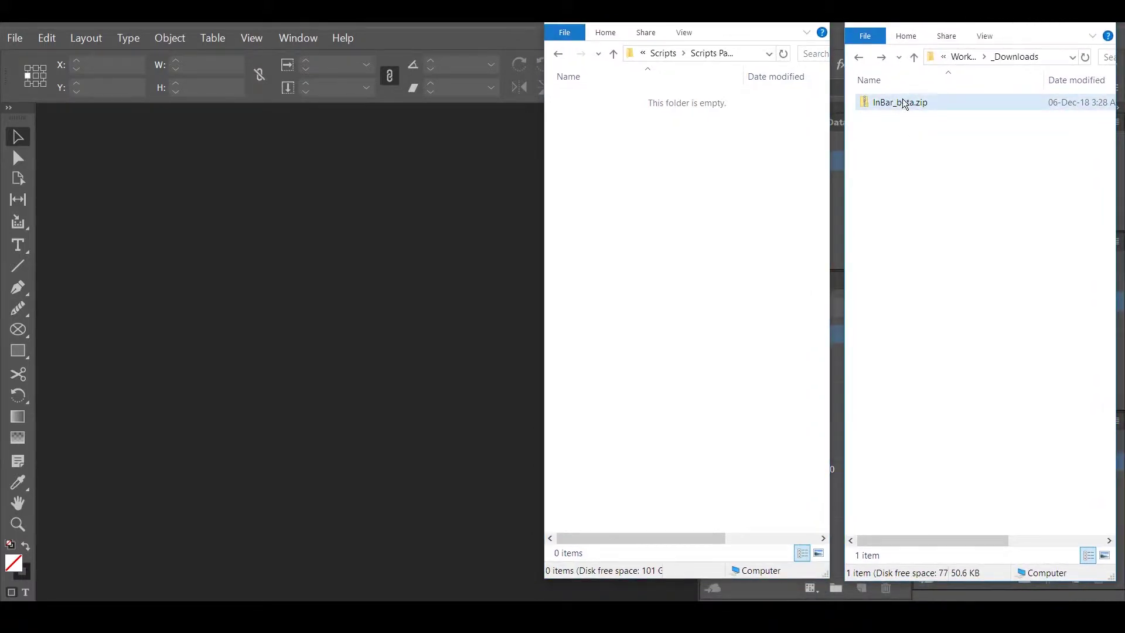
- Extract InBar_beta.zip from _Downloads into an InBar_beta folder inside Scripts Panel, and dismiss both Explorer windows
left_click_drag(905, 104, 690, 211)
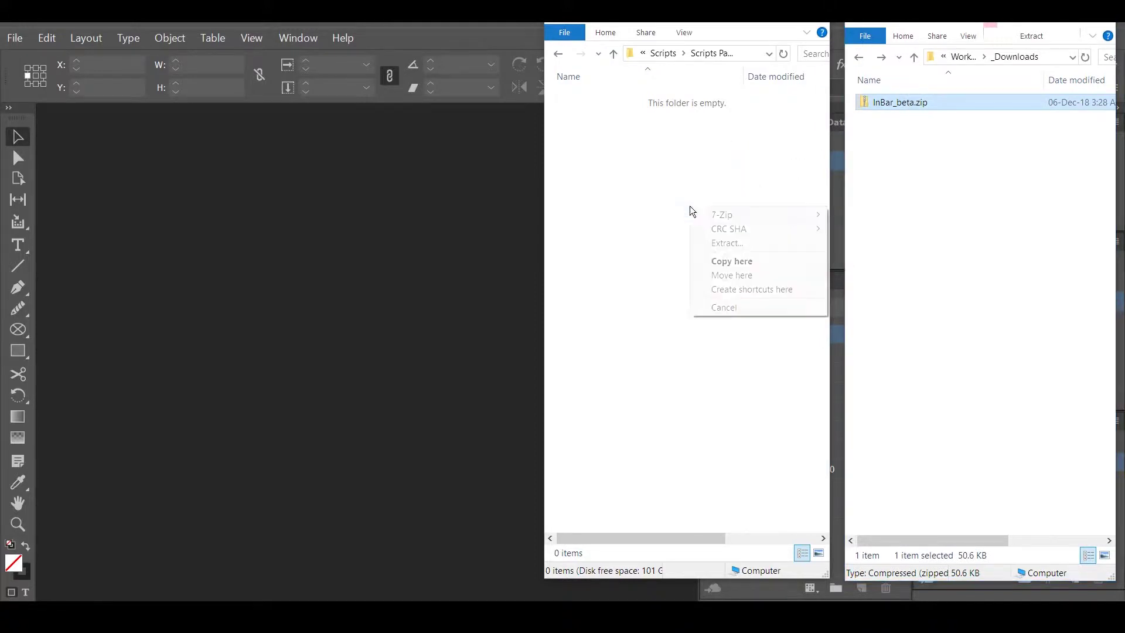
left_click(743, 240)
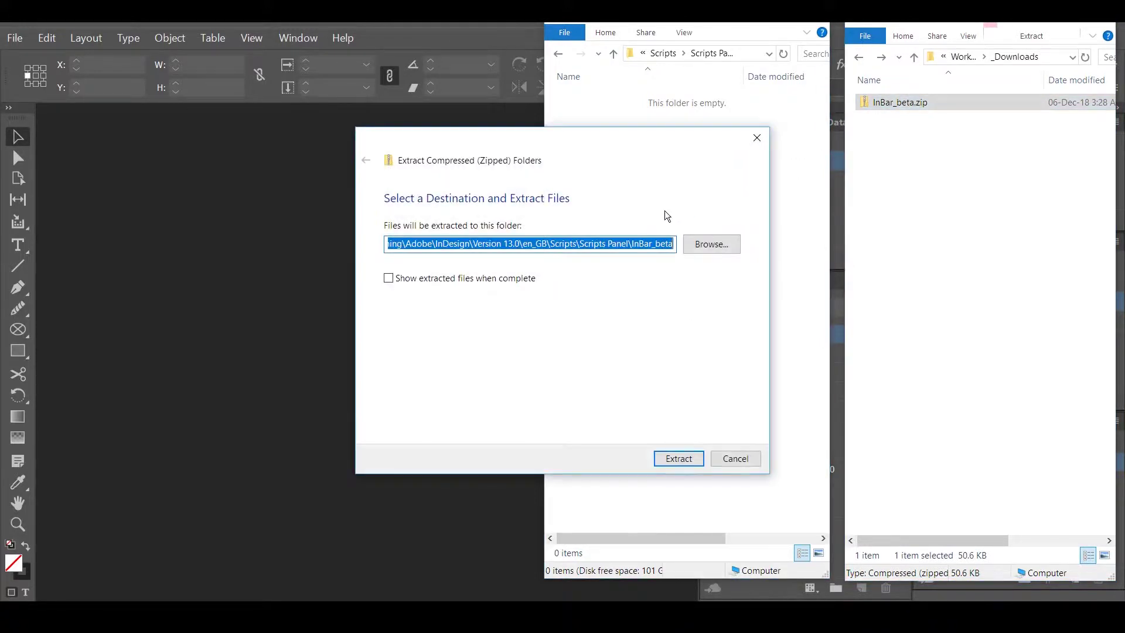
left_click(678, 459)
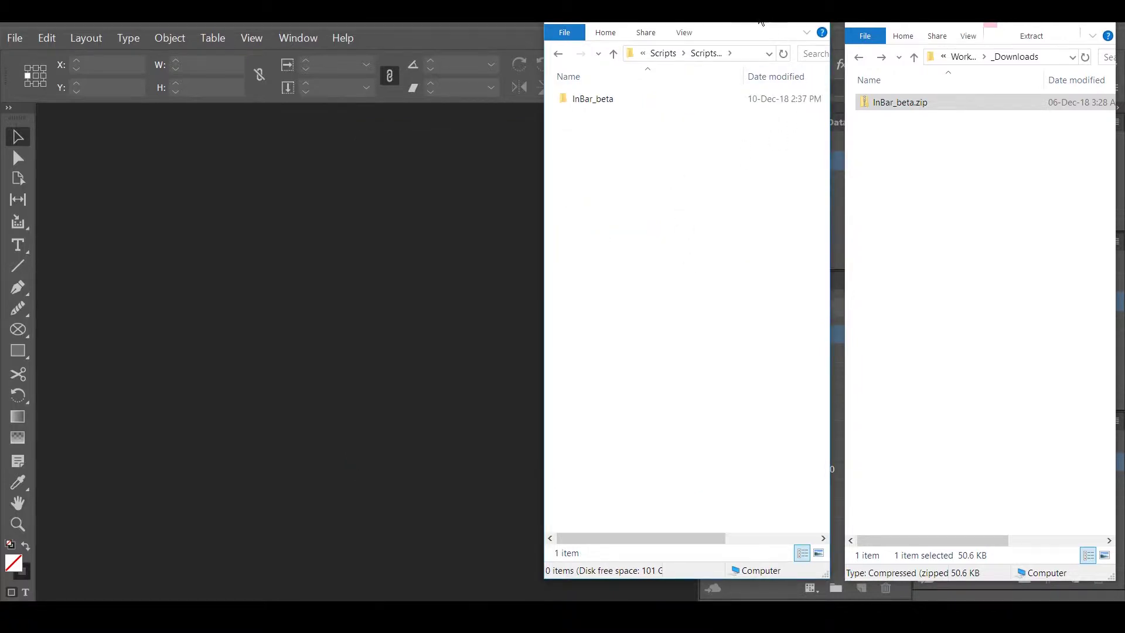
key("alt+F4")
left_click(989, 26)
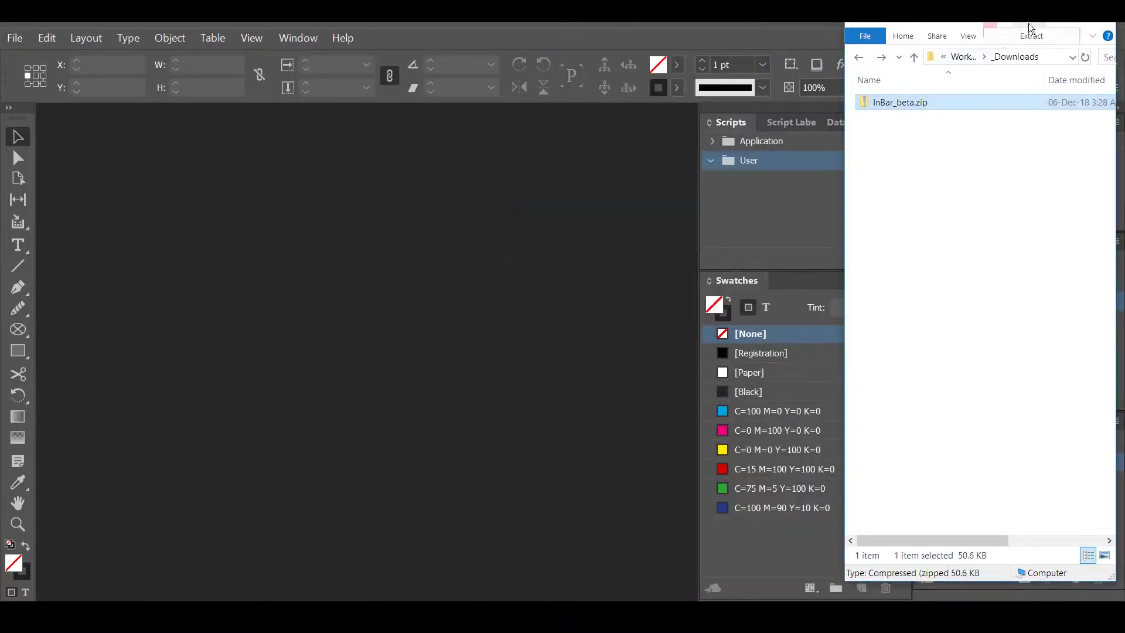
key("alt+F4")
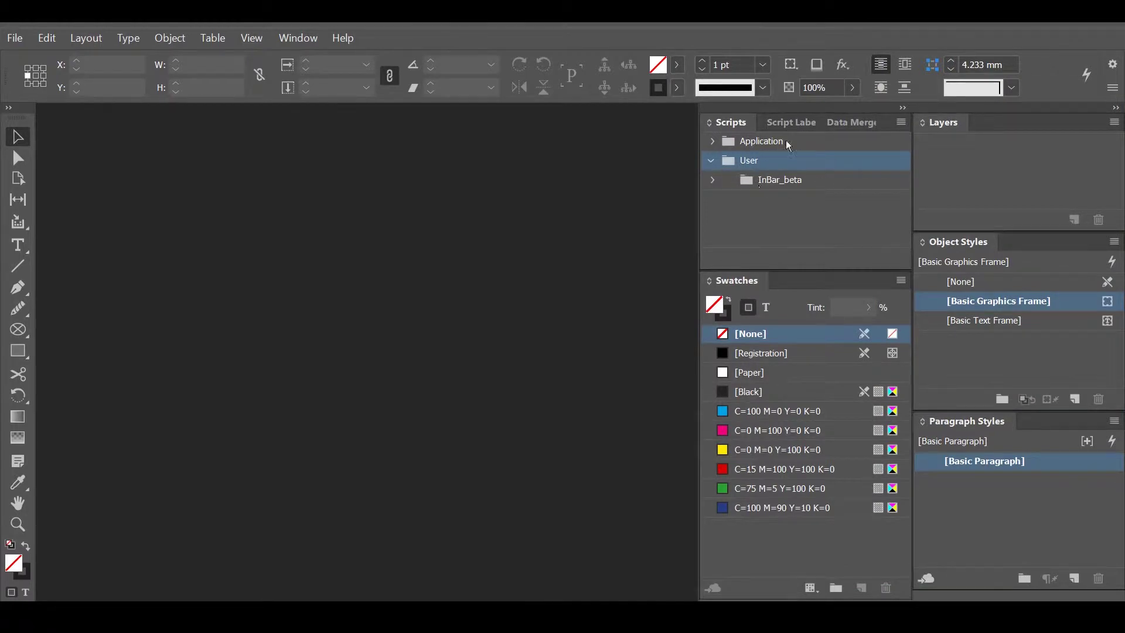
- Collapse and re-expand the Scripts panel dock, then select InBar_beta.jsx in the User scripts' InBar_beta folder
left_click(903, 108)
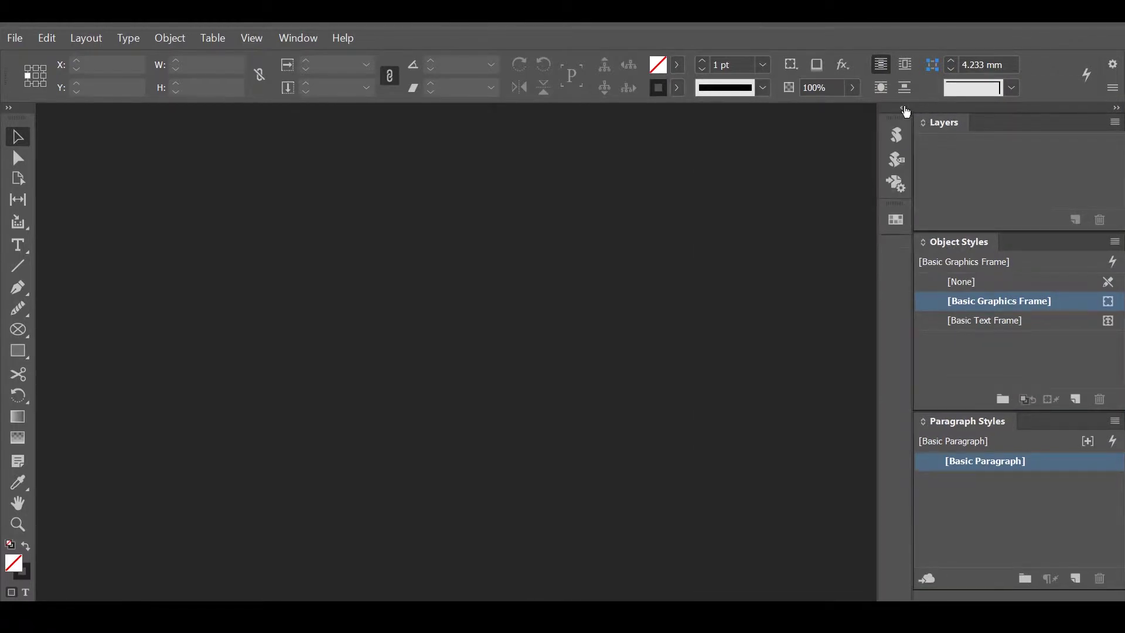
left_click(905, 109)
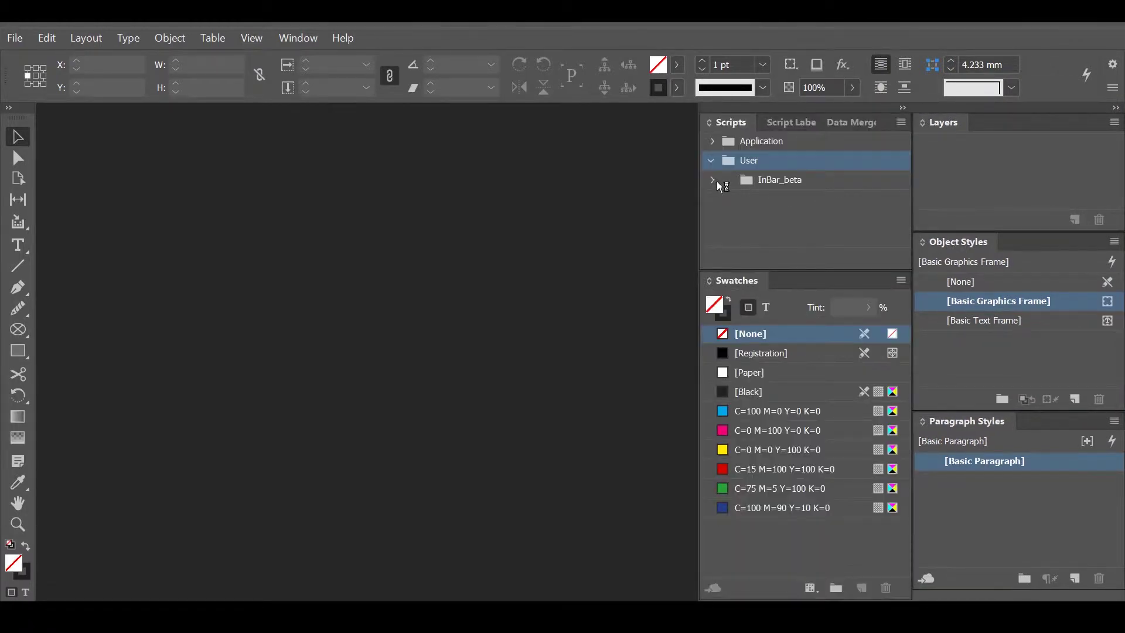
left_click(714, 181)
left_click(807, 198)
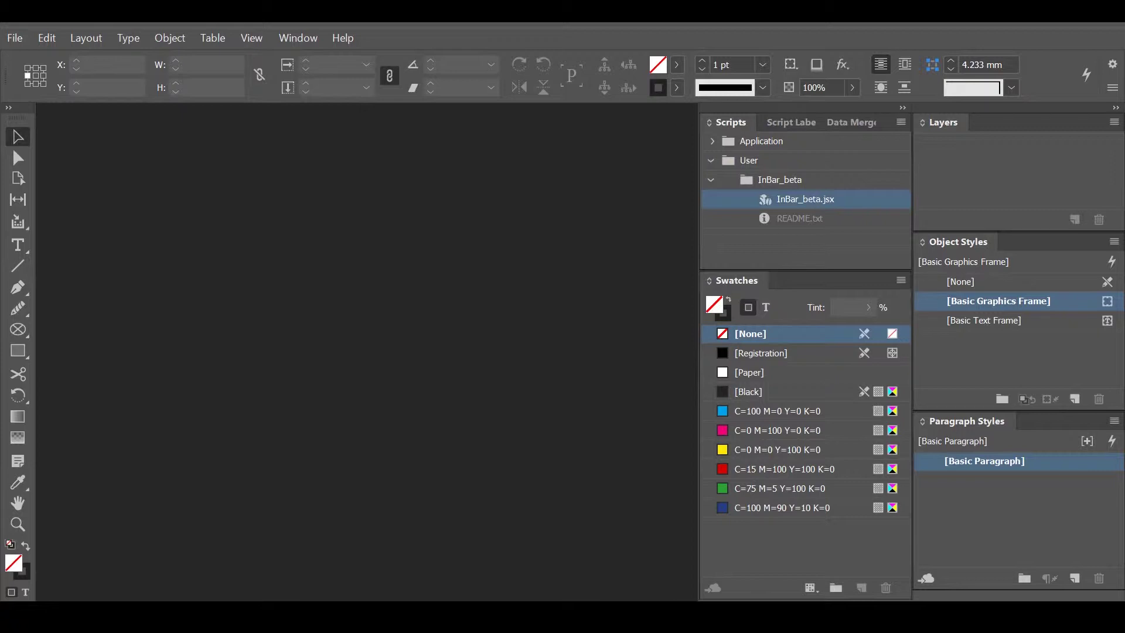
- Switch to Explorer, open README.txt from the InBar_beta folder, and examine its installation, activation, usage and licensing sections
key("alt+Tab")
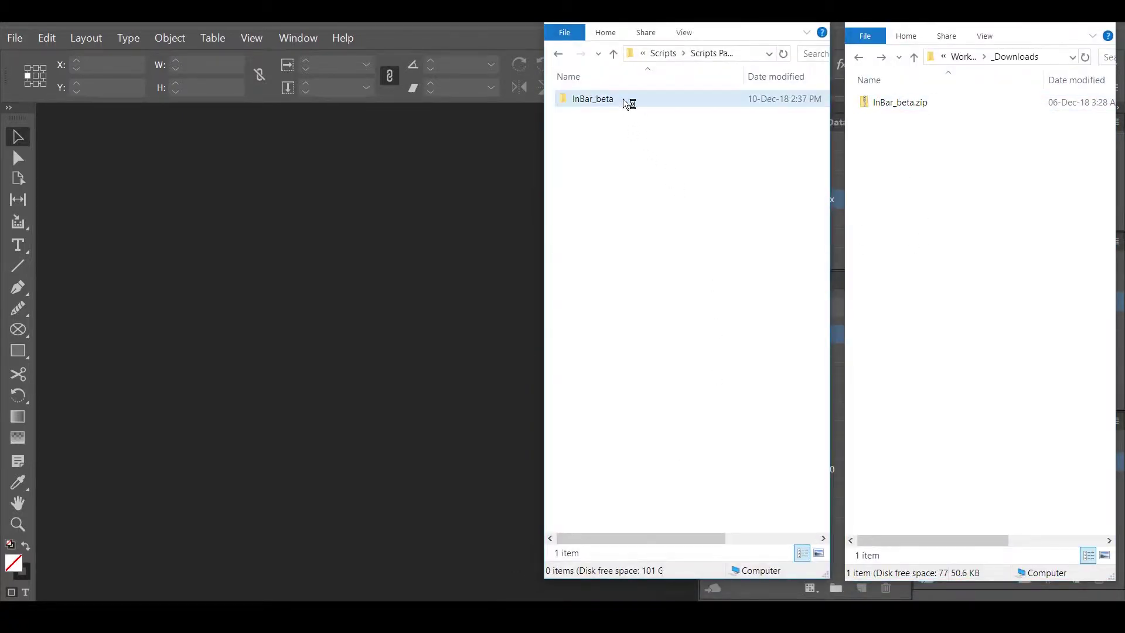
double_click(624, 99)
double_click(632, 119)
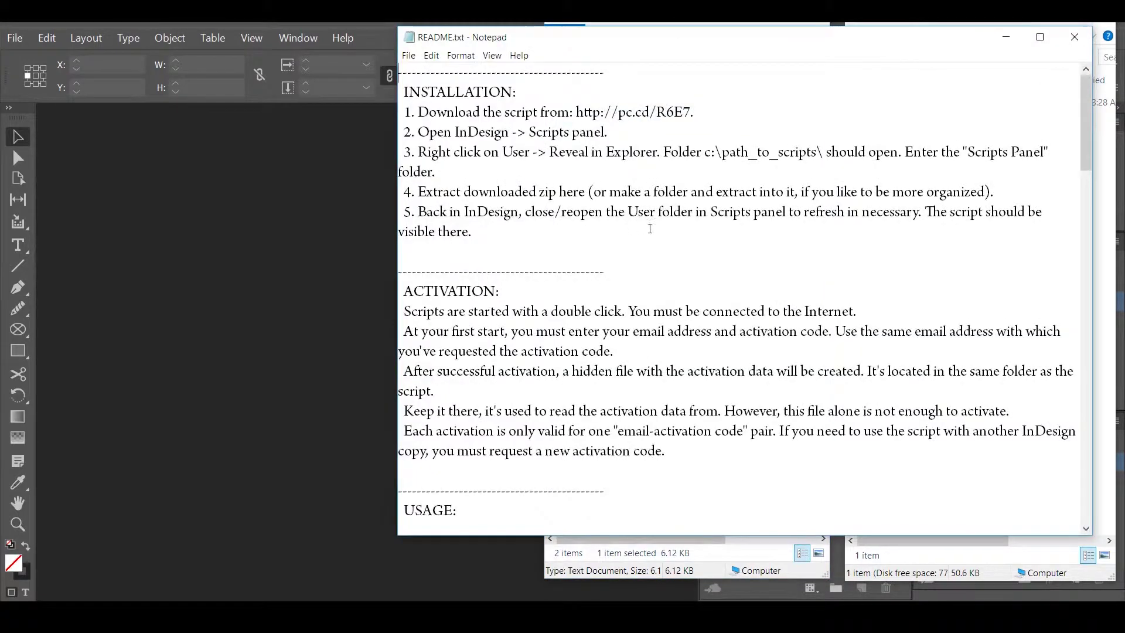
left_click_drag(604, 112, 692, 113)
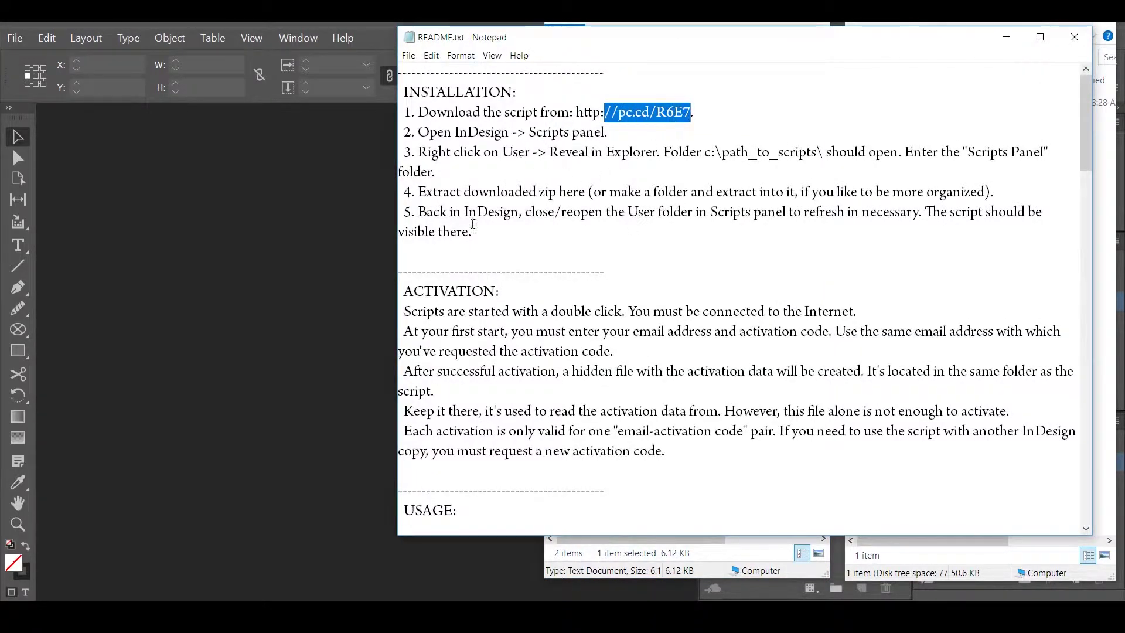
left_click_drag(451, 311, 484, 431)
scroll(716, 357, "down", 10)
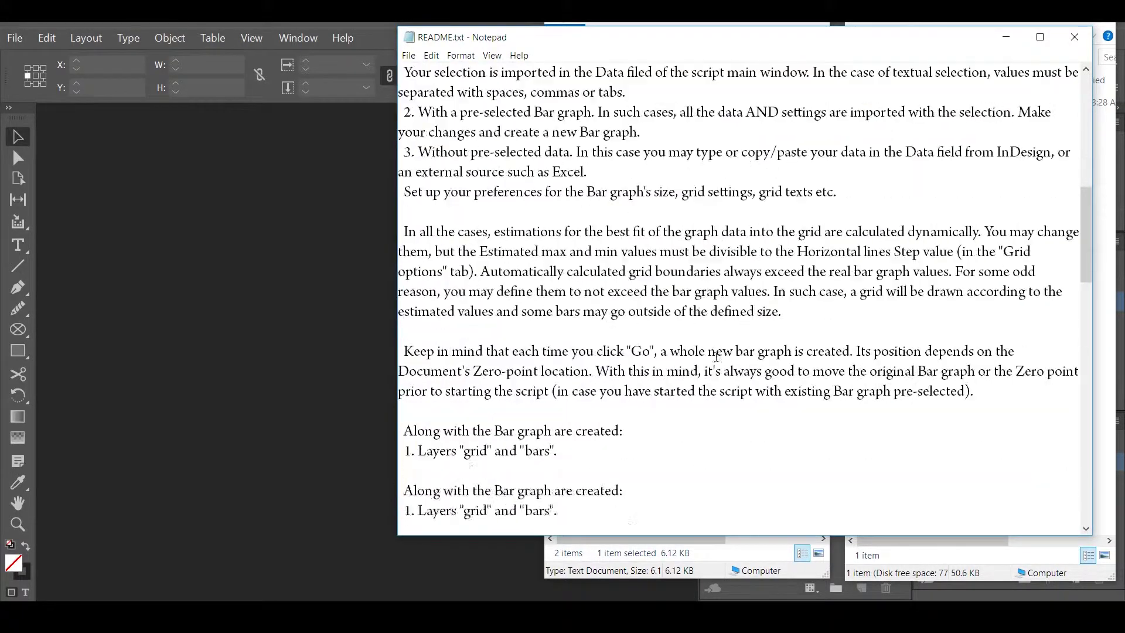
scroll(716, 357, "down", 20)
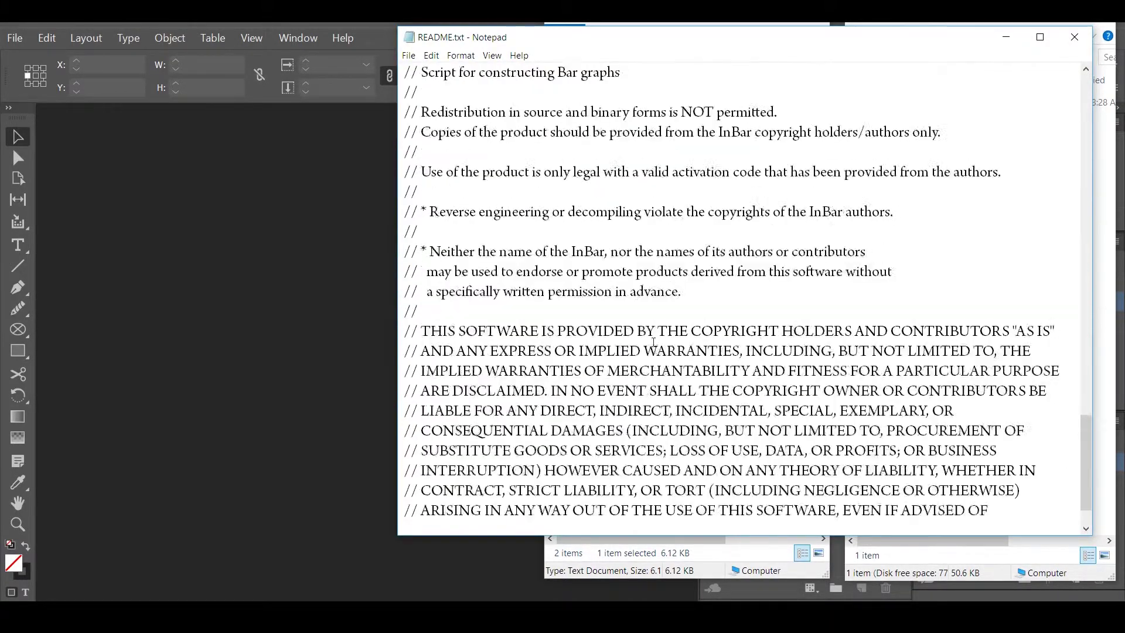
scroll(653, 341, "up", 15)
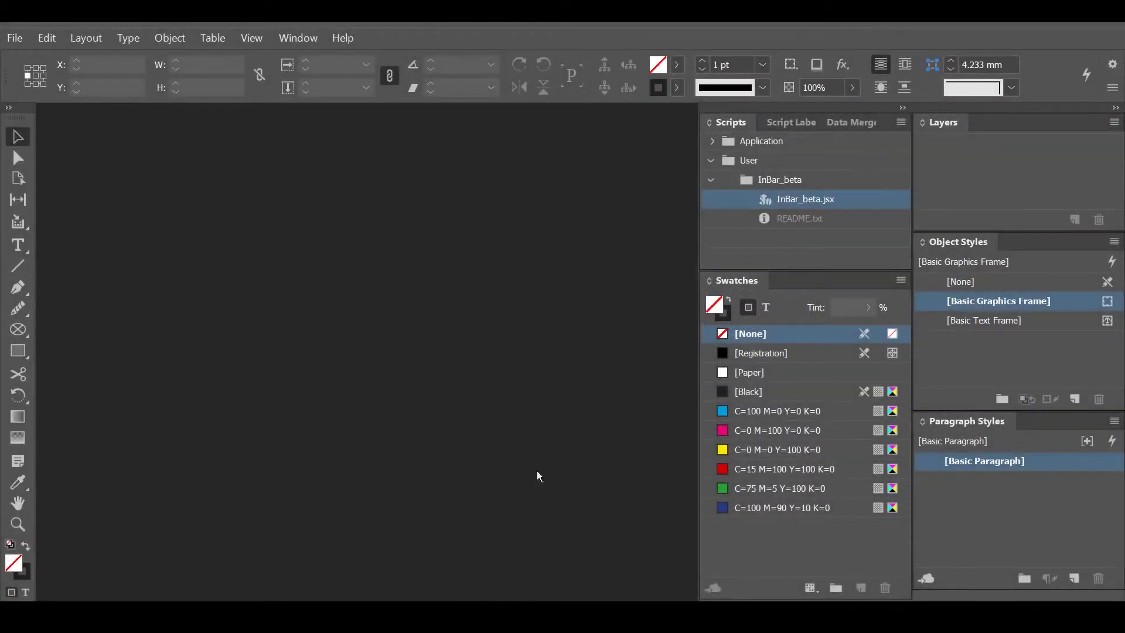
- Create a new InDesign document from the [Default] preset: one A4 portrait print page with facing pages and 10 mm margins
left_click(21, 43)
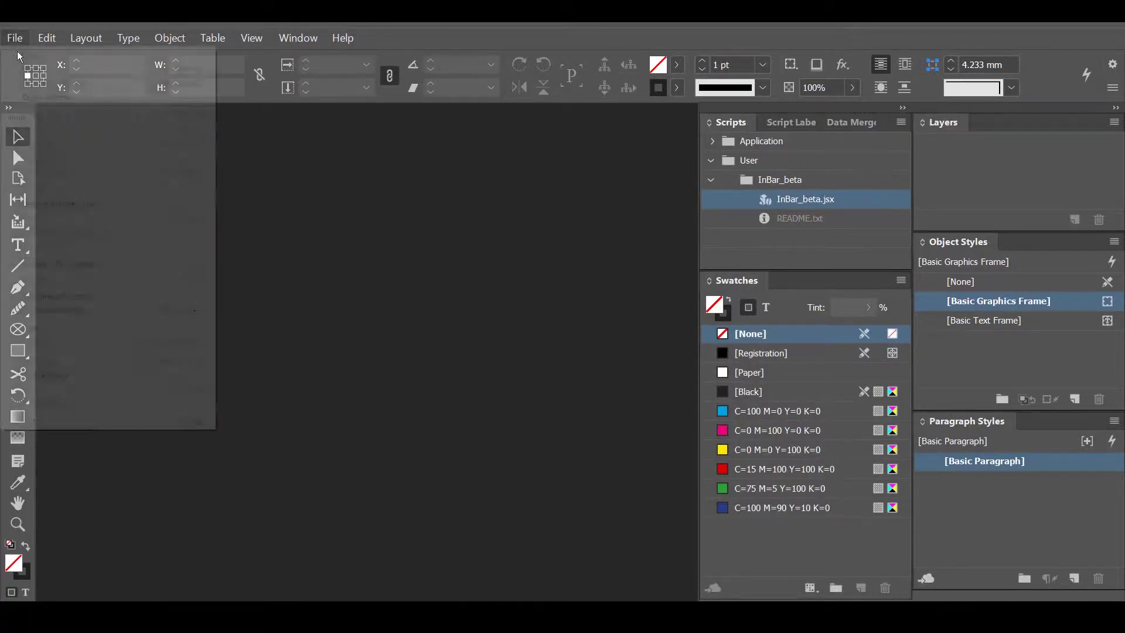
mouse_move(62, 54)
left_click(263, 56)
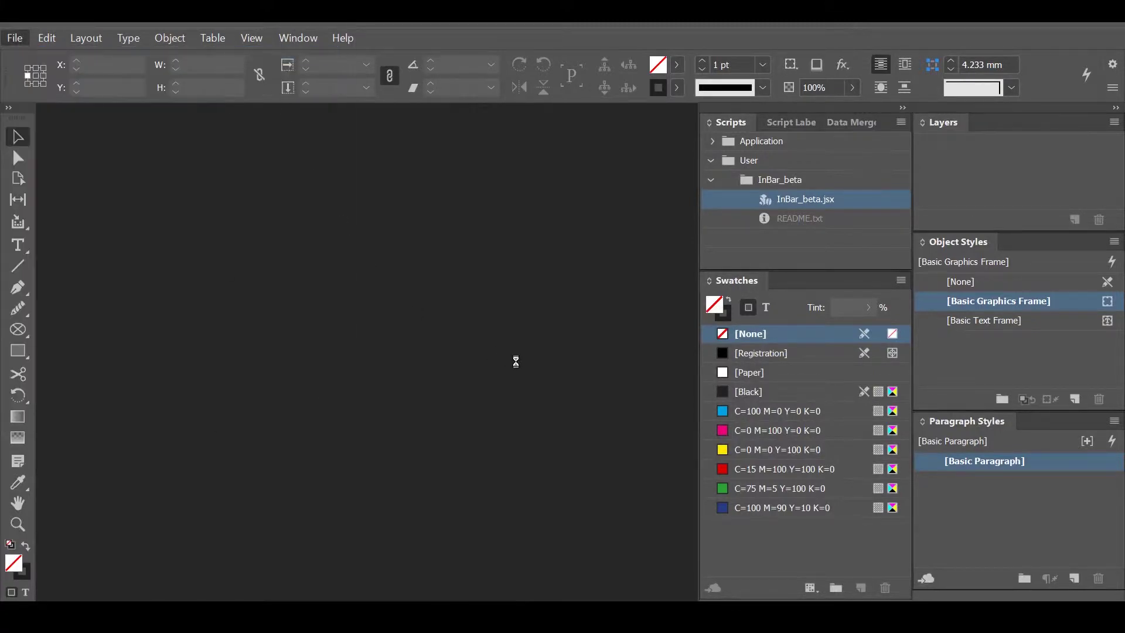
left_click(534, 566)
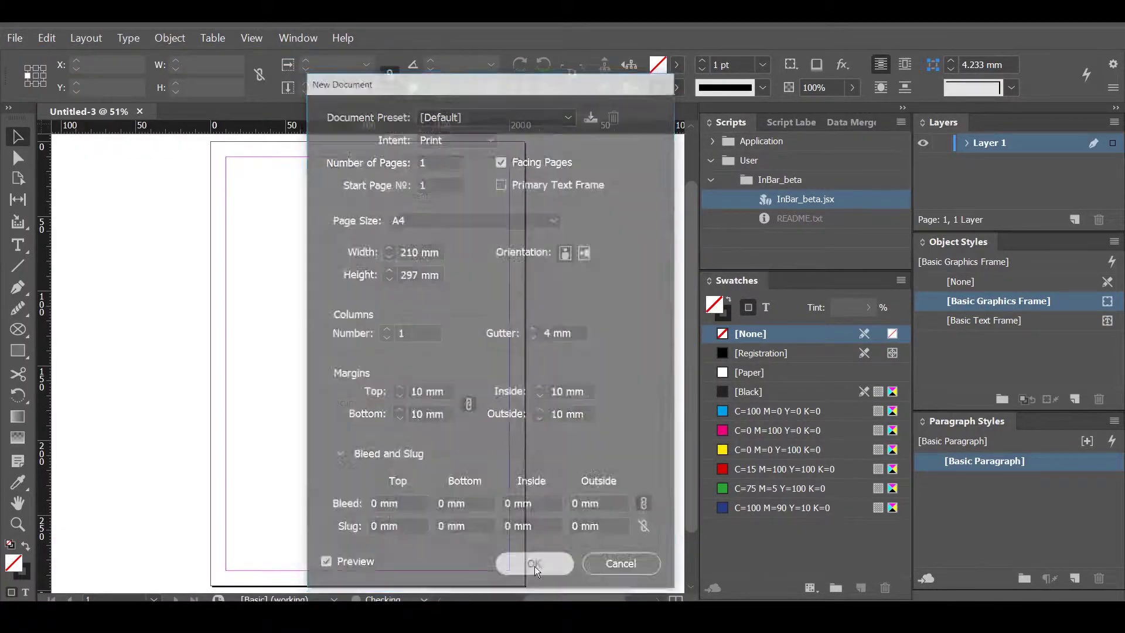
- Run the InBar_beta.jsx script, agree to activate it, and submit the activation e-mail copied from the recipient field of the Thunderbird message
double_click(822, 202)
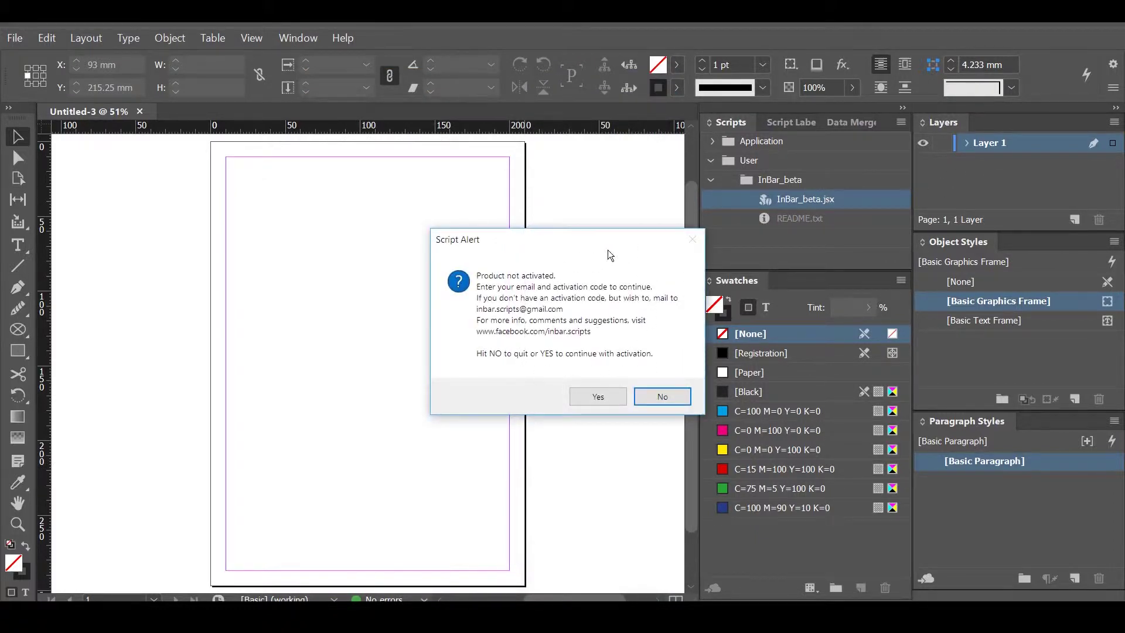
left_click(597, 397)
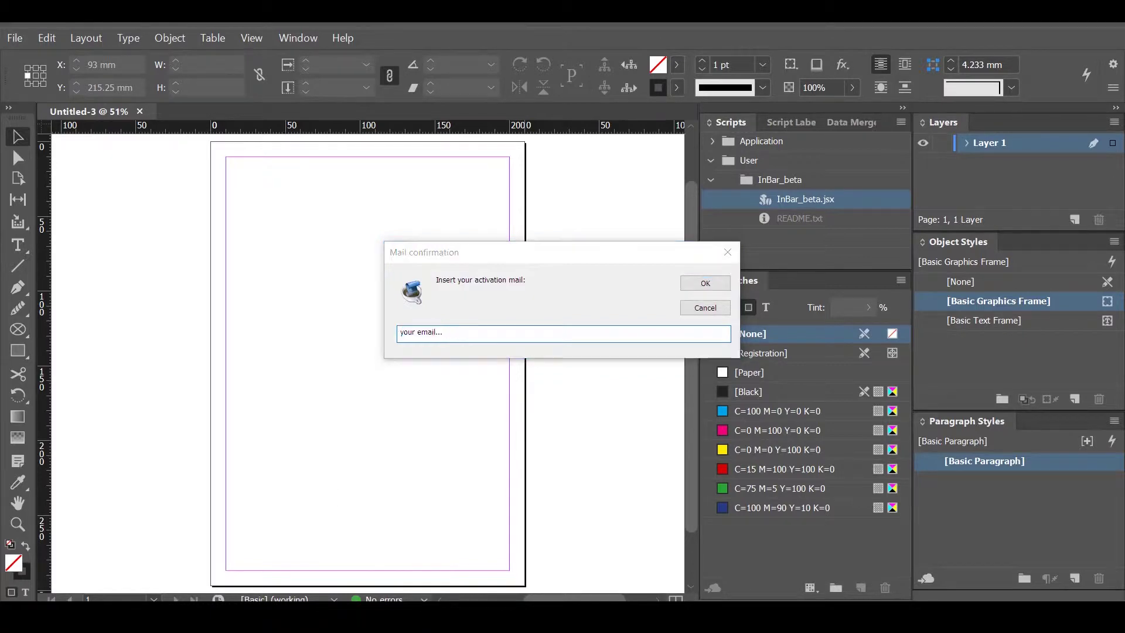
key("alt+Tab")
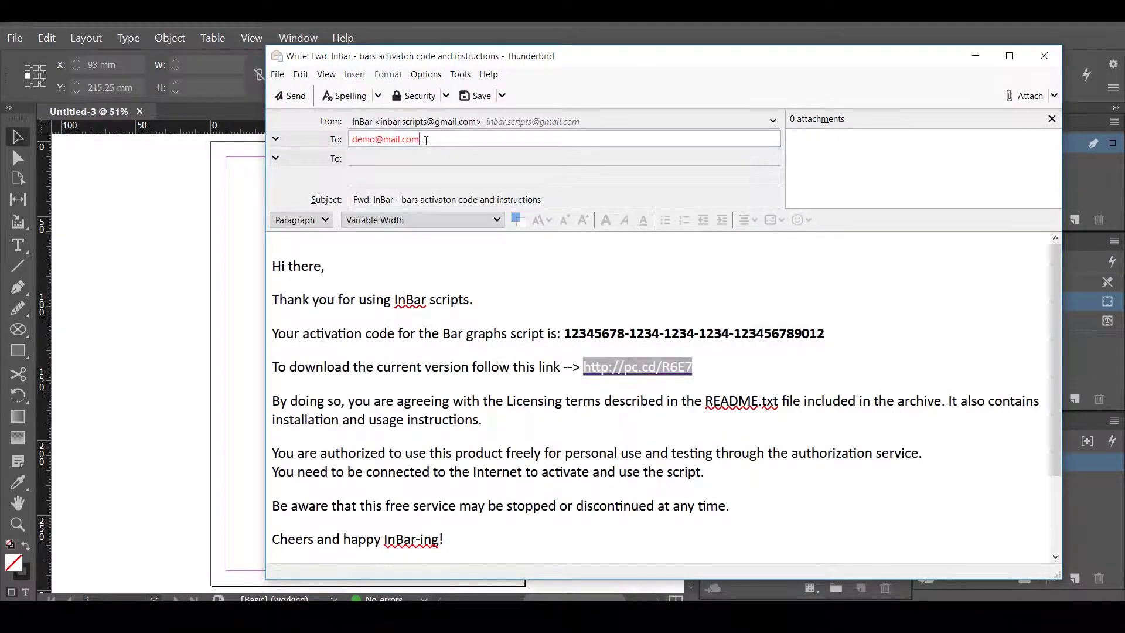
triple_click(425, 143)
key("ctrl+c")
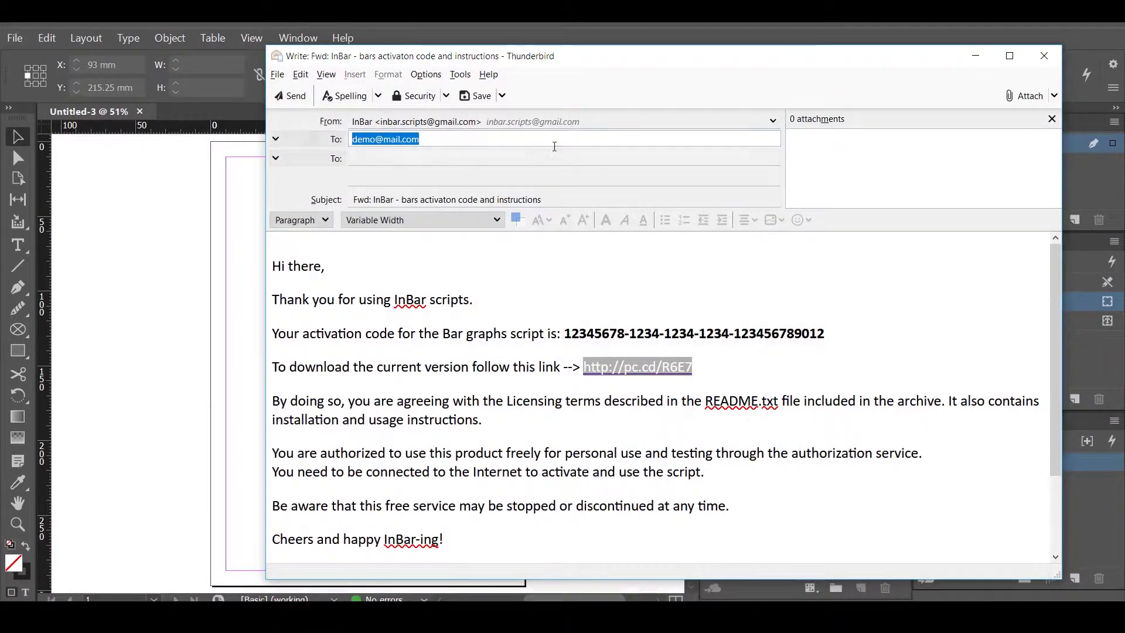
left_click(970, 56)
left_click(457, 332)
key("ctrl+a")
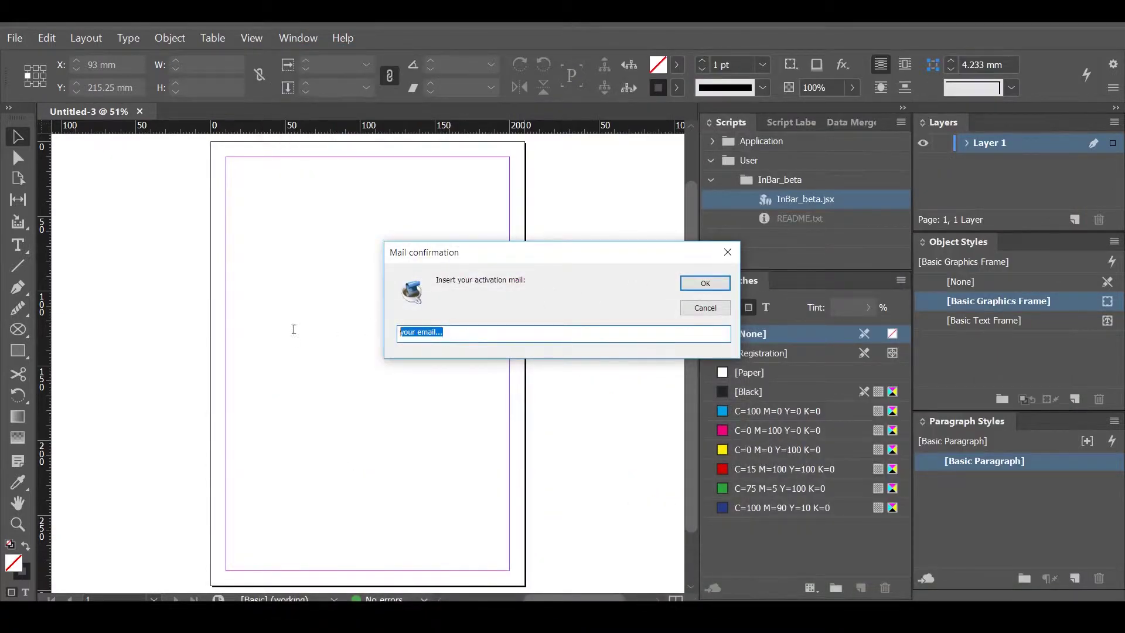
key("ctrl+v")
left_click(706, 284)
- Copy the activation code from the Thunderbird message, submit it in the script's activation prompt in InDesign, and dismiss the alerts
key("alt+Tab")
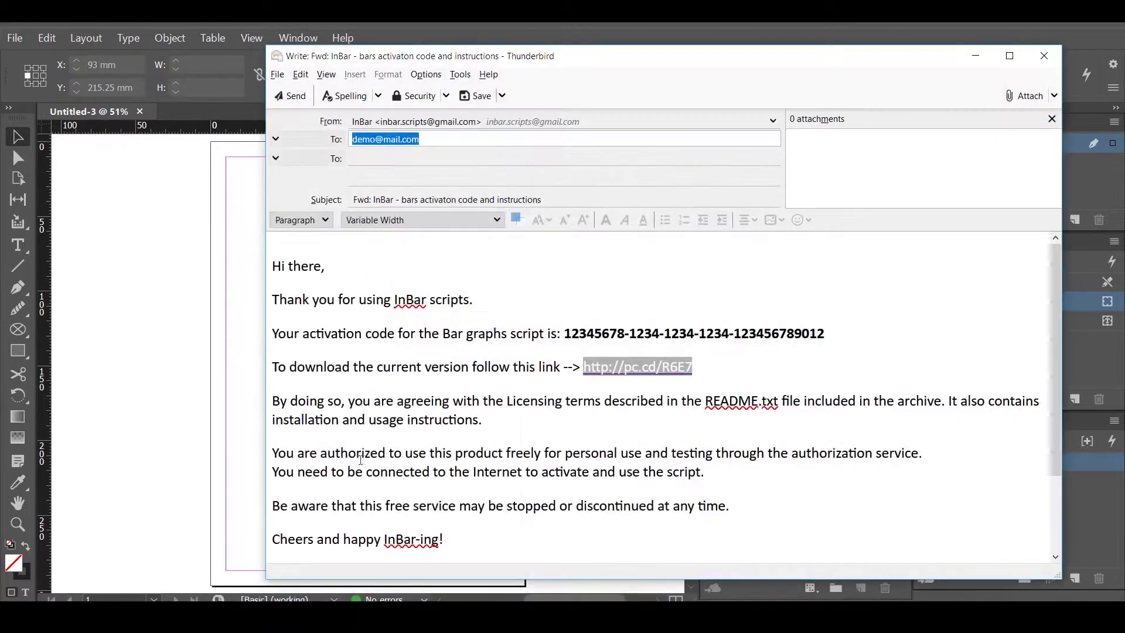
left_click_drag(564, 334, 838, 330)
key("ctrl+c")
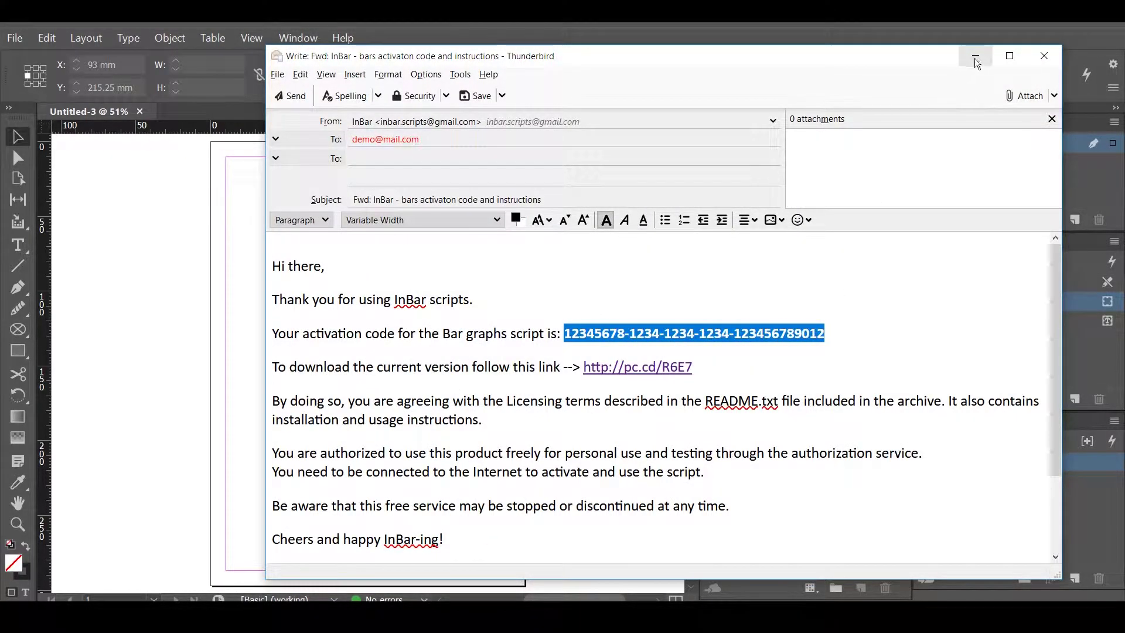
left_click(975, 57)
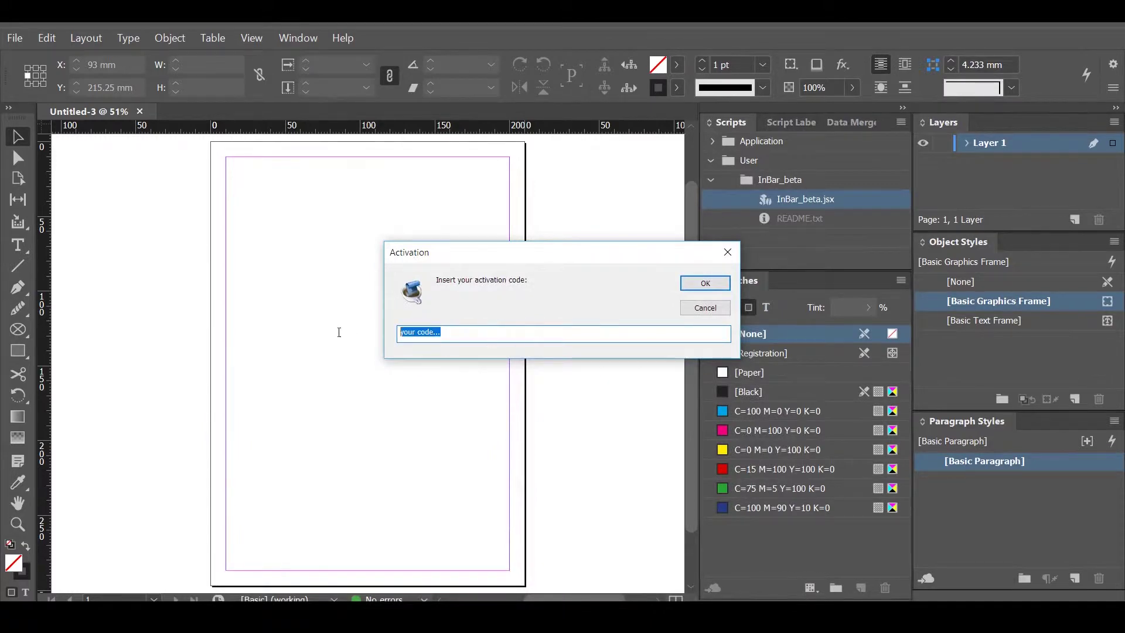
key("ctrl+v")
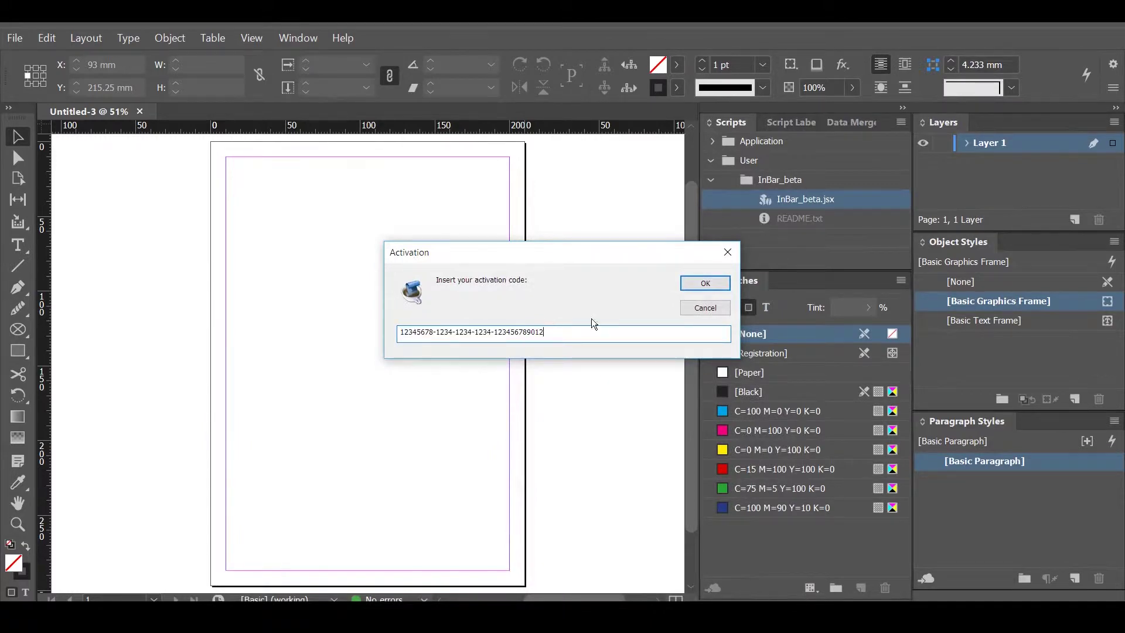
left_click(713, 281)
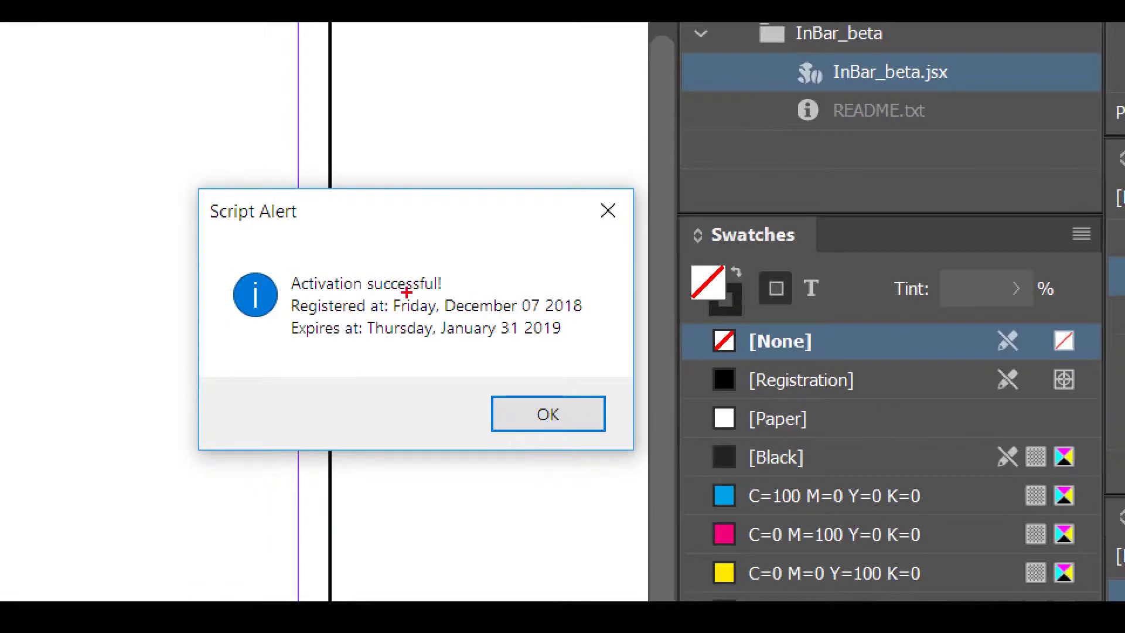
mouse_move(281, 264)
left_mouse_down()
mouse_move(331, 286)
mouse_move(457, 293)
left_mouse_up()
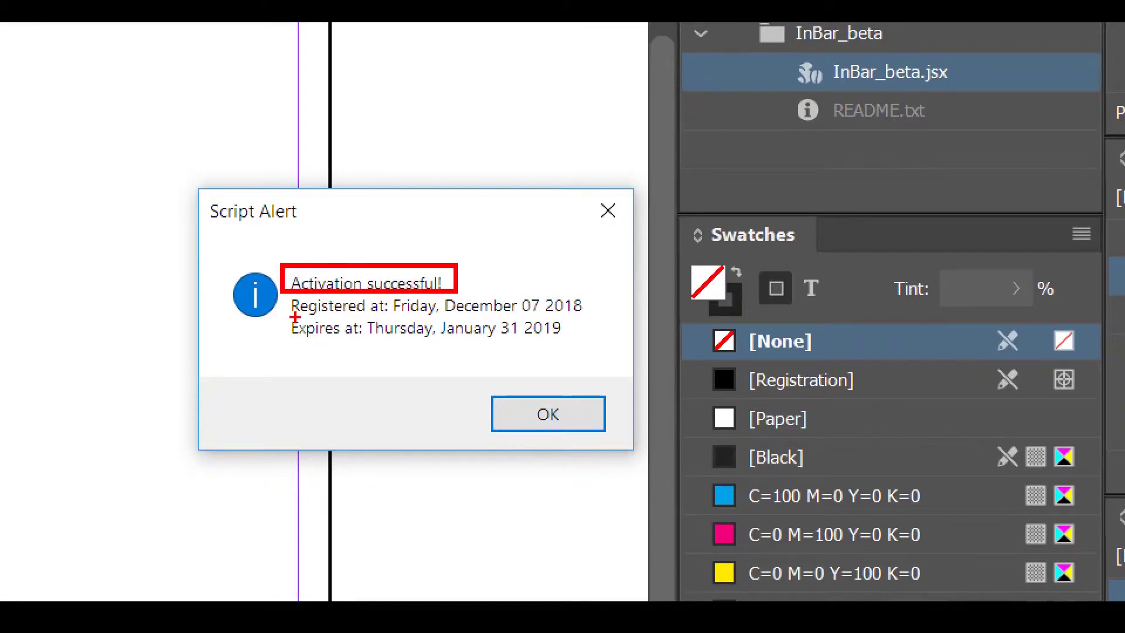
mouse_move(288, 317)
left_mouse_down()
mouse_move(609, 344)
mouse_move(587, 344)
left_mouse_up()
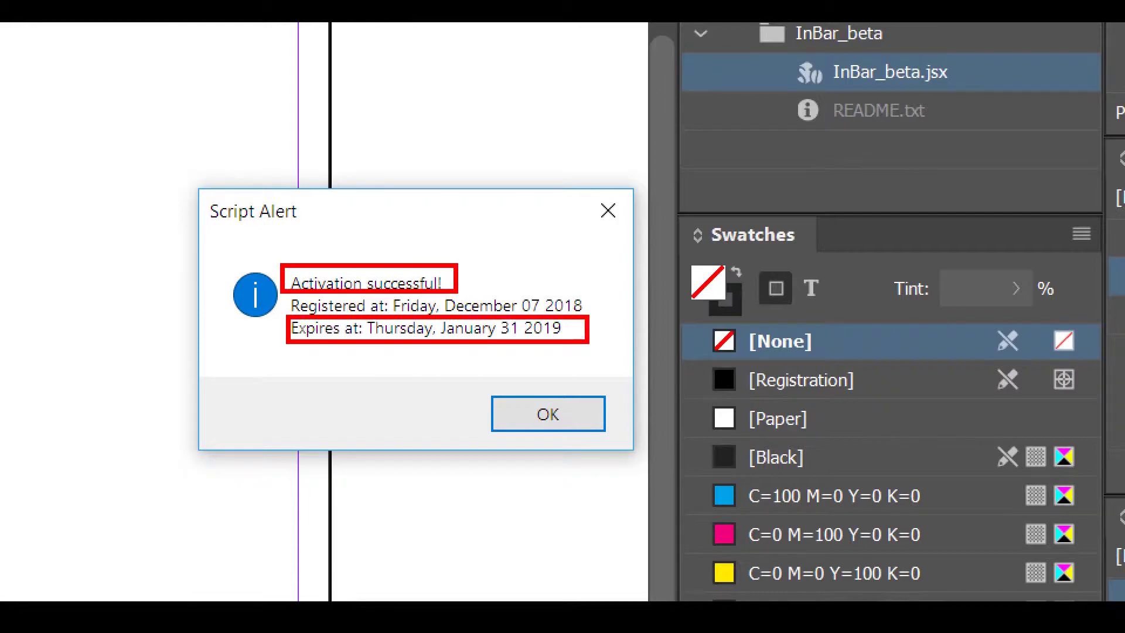
key("Escape")
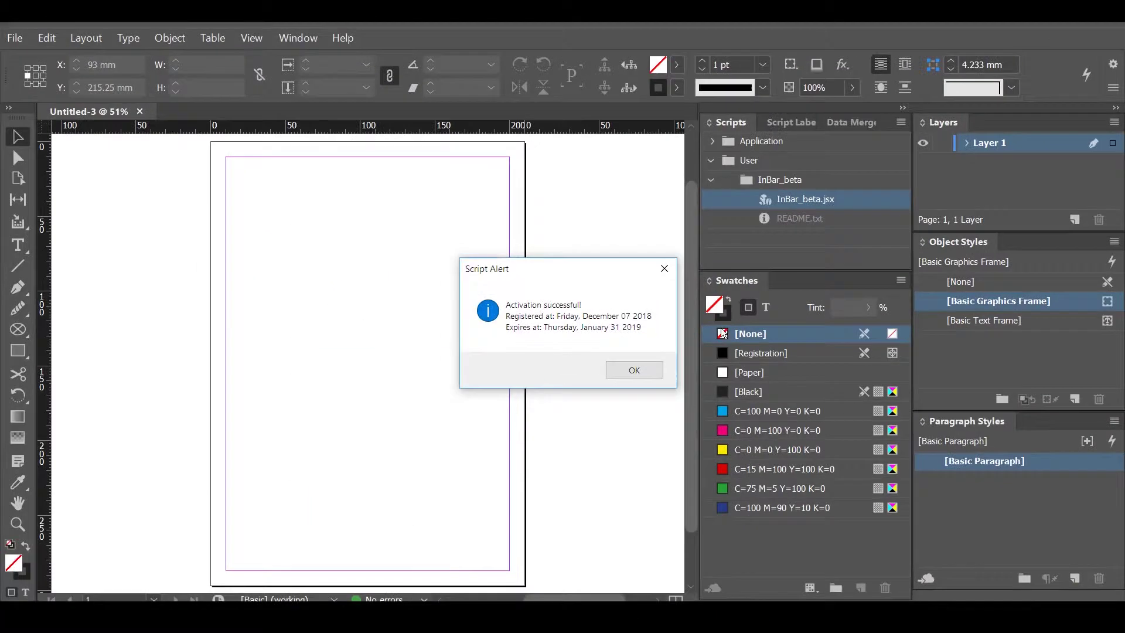
left_click(648, 370)
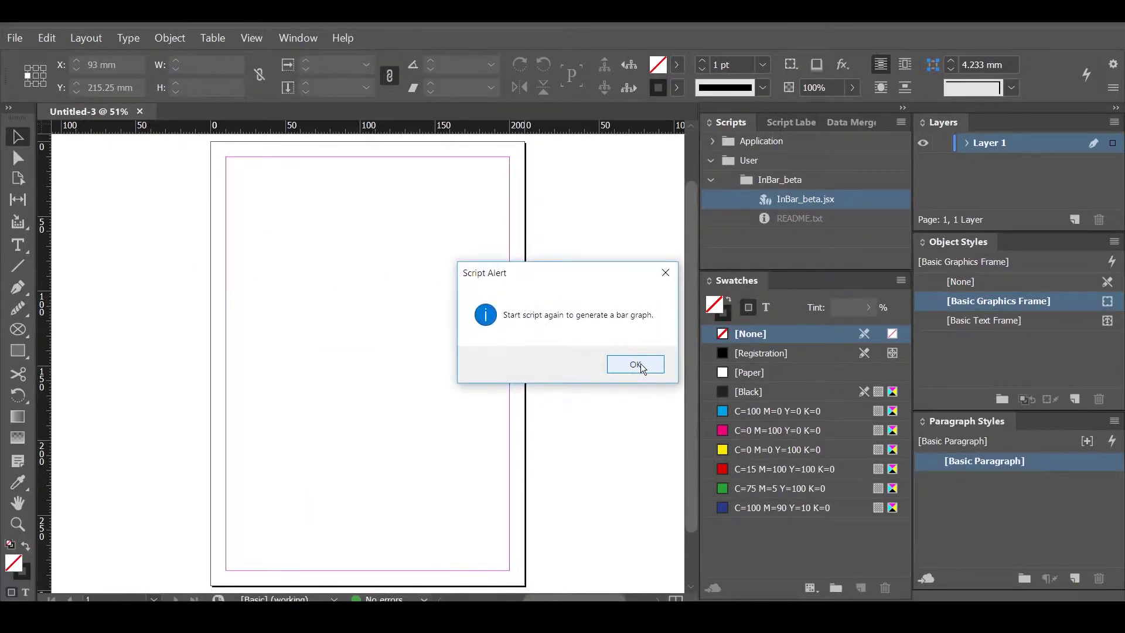
left_click(637, 365)
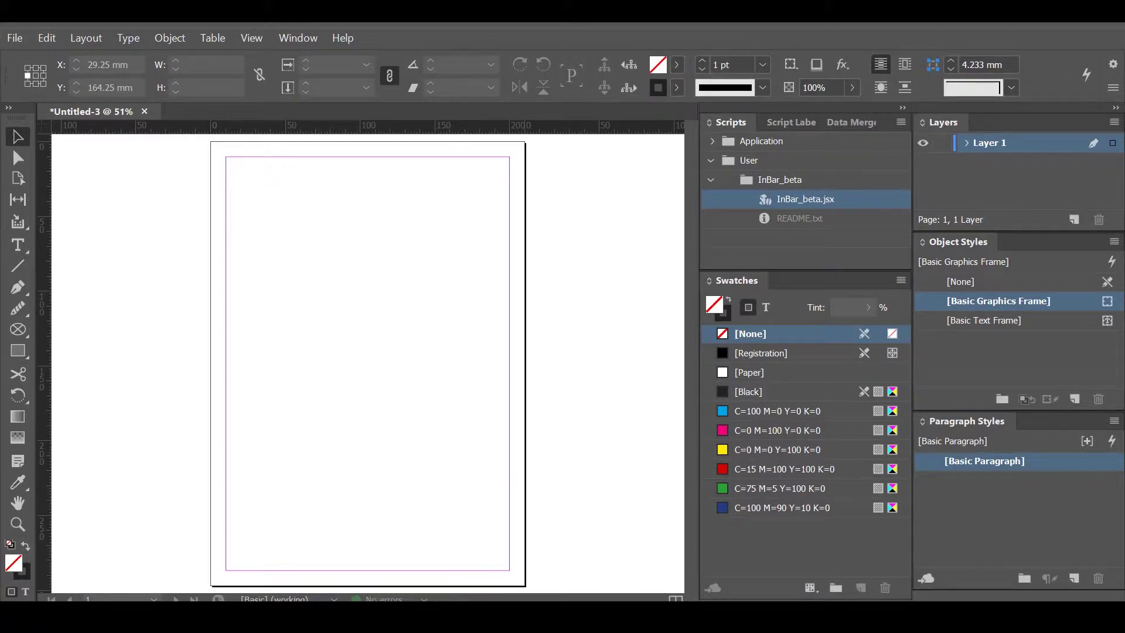
- Create a text frame on the pasteboard beside the page and paste in the bar graph request containing 1234, 2121, 456.78
key("t")
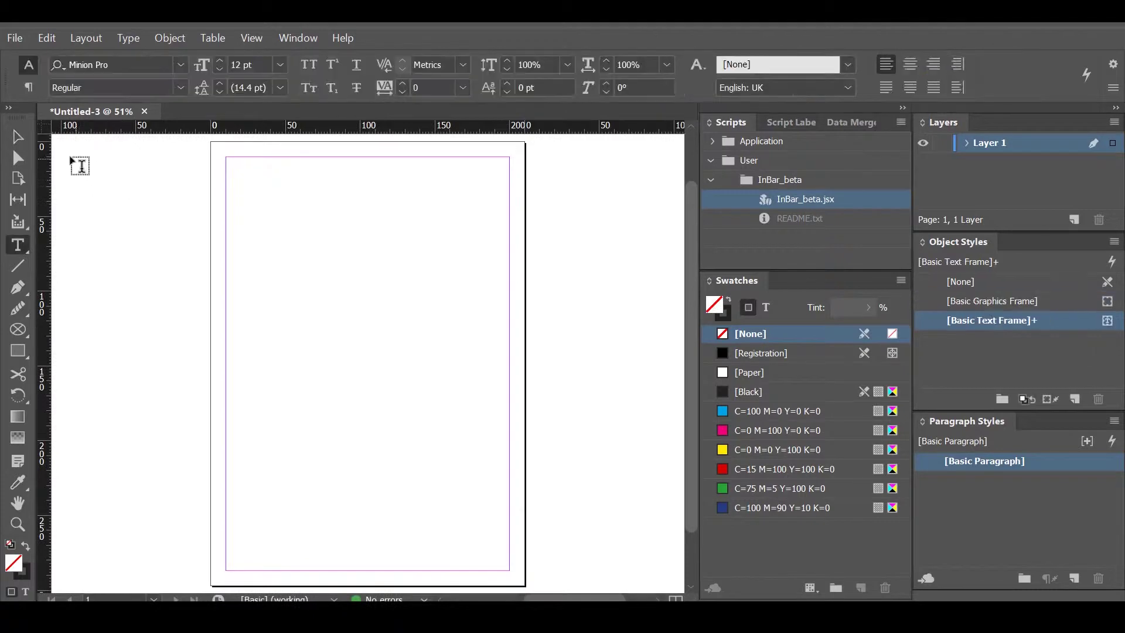
left_click_drag(69, 163, 194, 243)
key("ctrl+v")
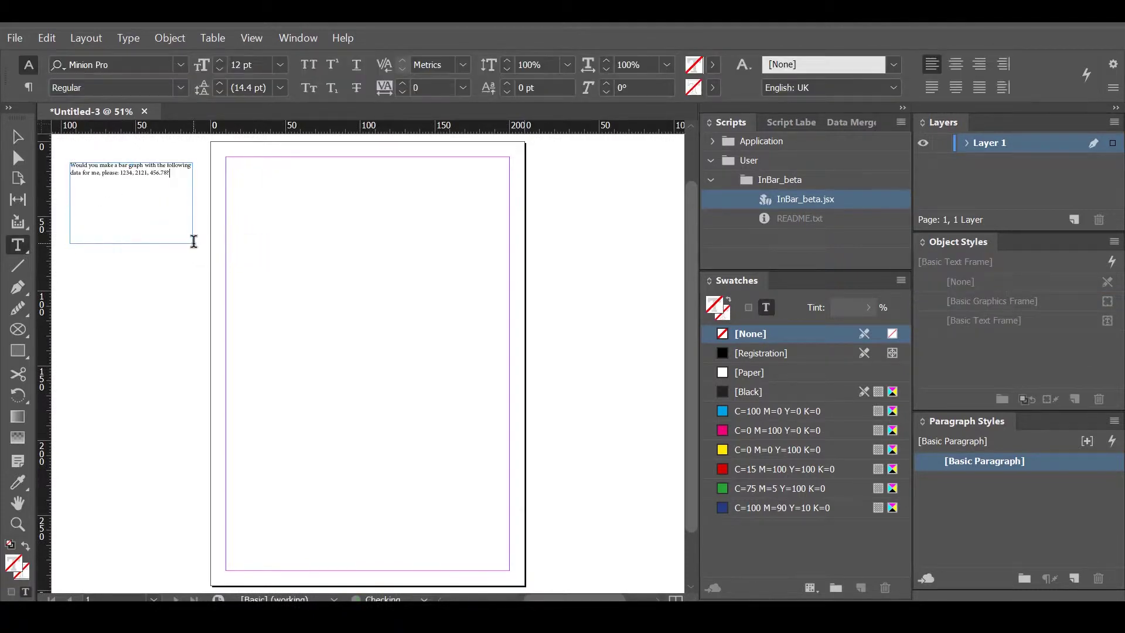
- Paste Excel cells A2:C4 from Book1 into InDesign as a table, and position its fitted frame below the pasteboard text frame
key("alt+Tab")
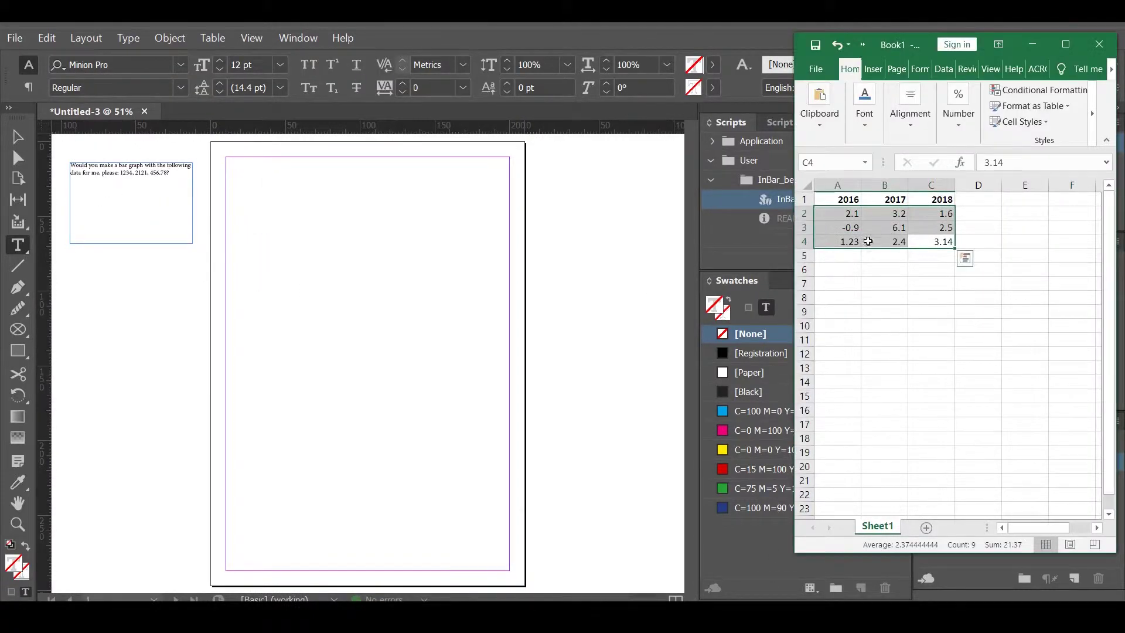
left_click(849, 231)
left_click(848, 218)
left_click_drag(848, 219, 938, 241)
key("ctrl+c")
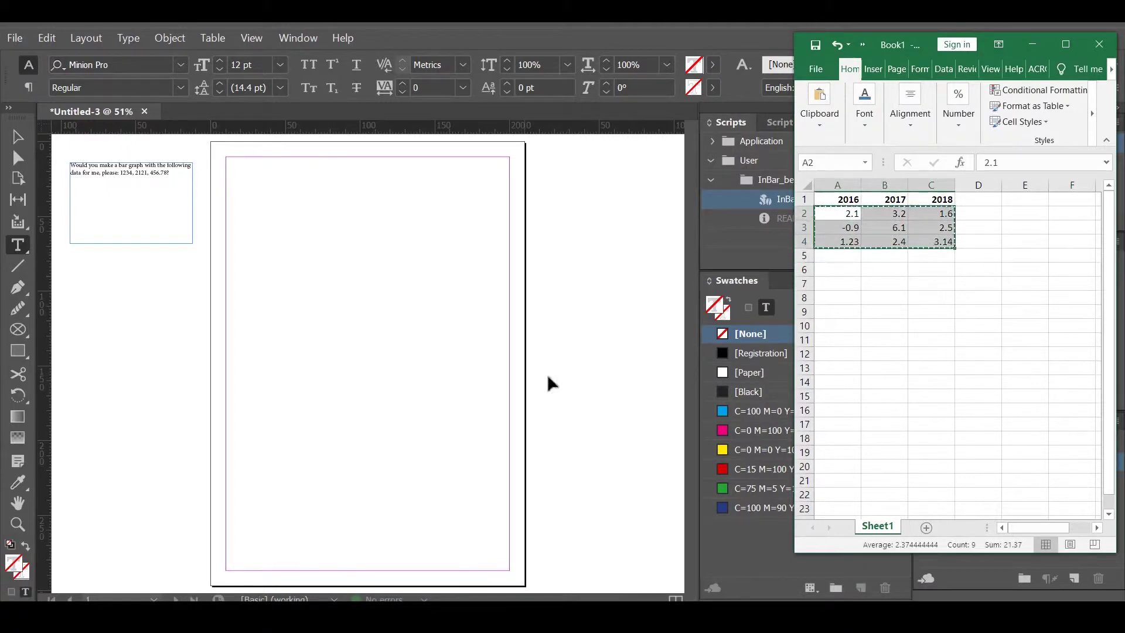
left_click_drag(165, 276, 166, 277)
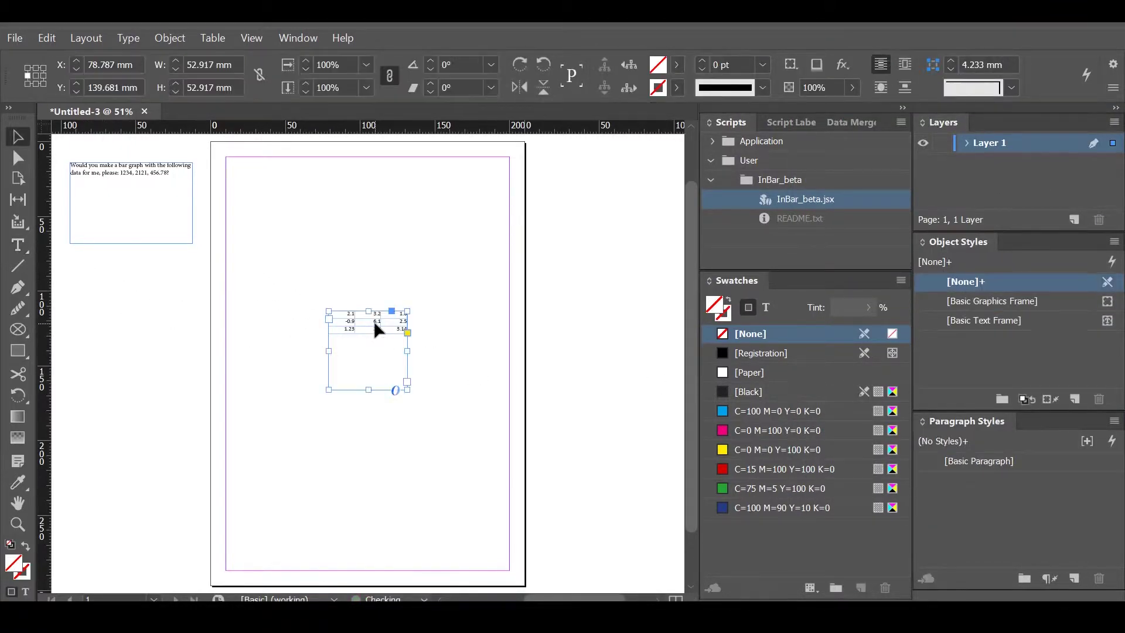
left_click_drag(378, 326, 120, 254)
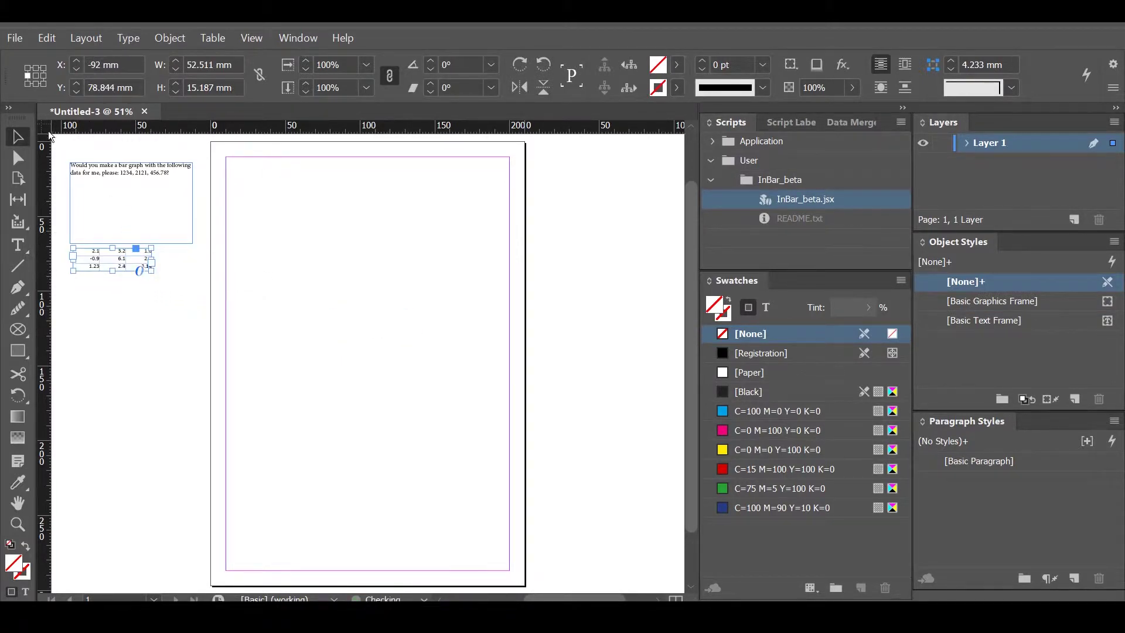
- Select the numbers 1234, 2121, 456.78 inside the request sentence in the pasteboard text frame
left_click(451, 415)
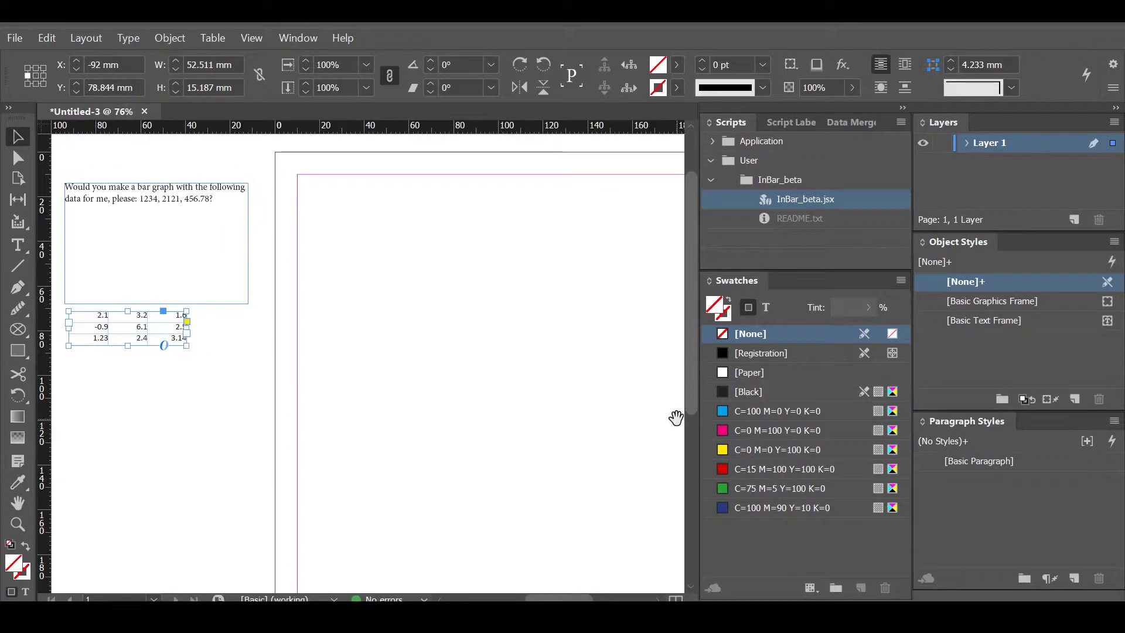
left_click_drag(465, 382, 557, 477)
key("t")
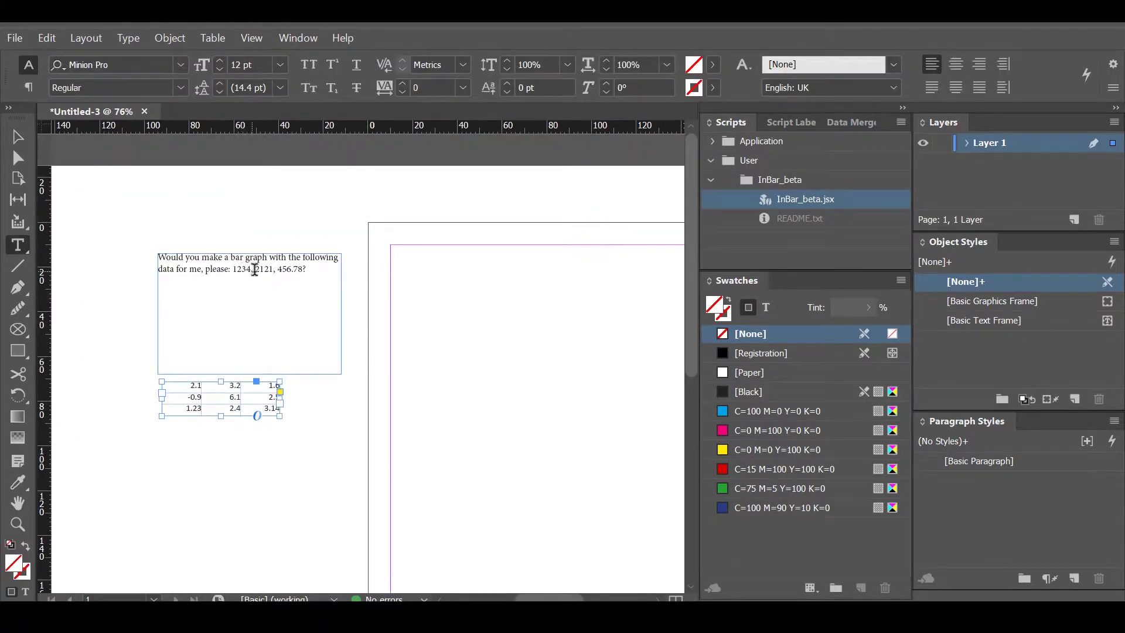
left_click(280, 276)
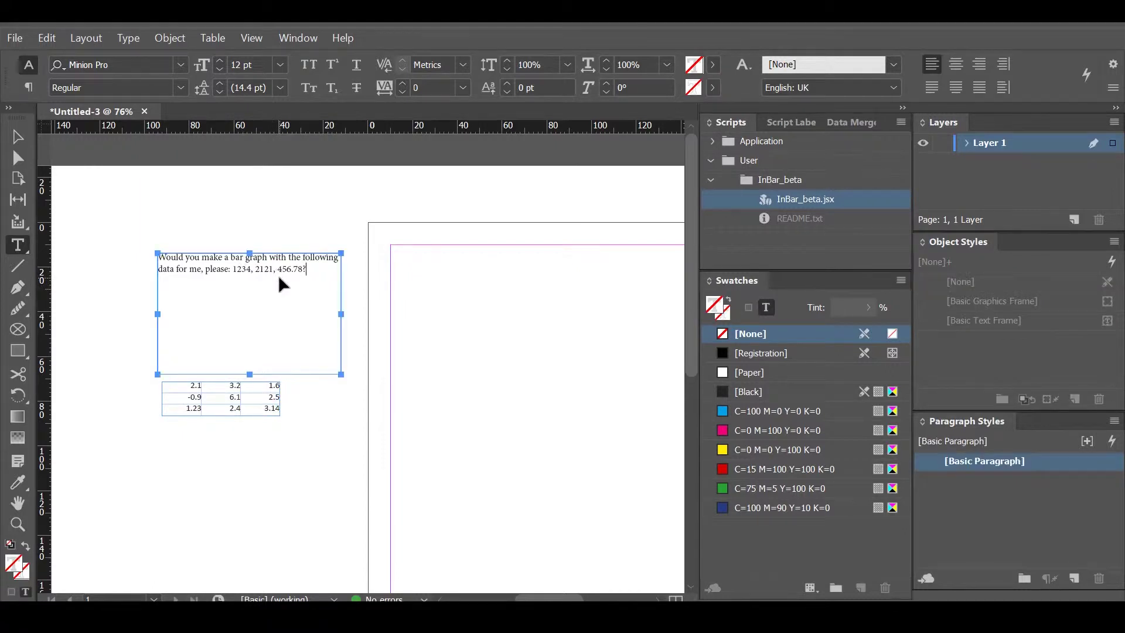
key("ctrl+equal")
key("ctrl+equal")
left_click_drag(246, 330, 364, 337)
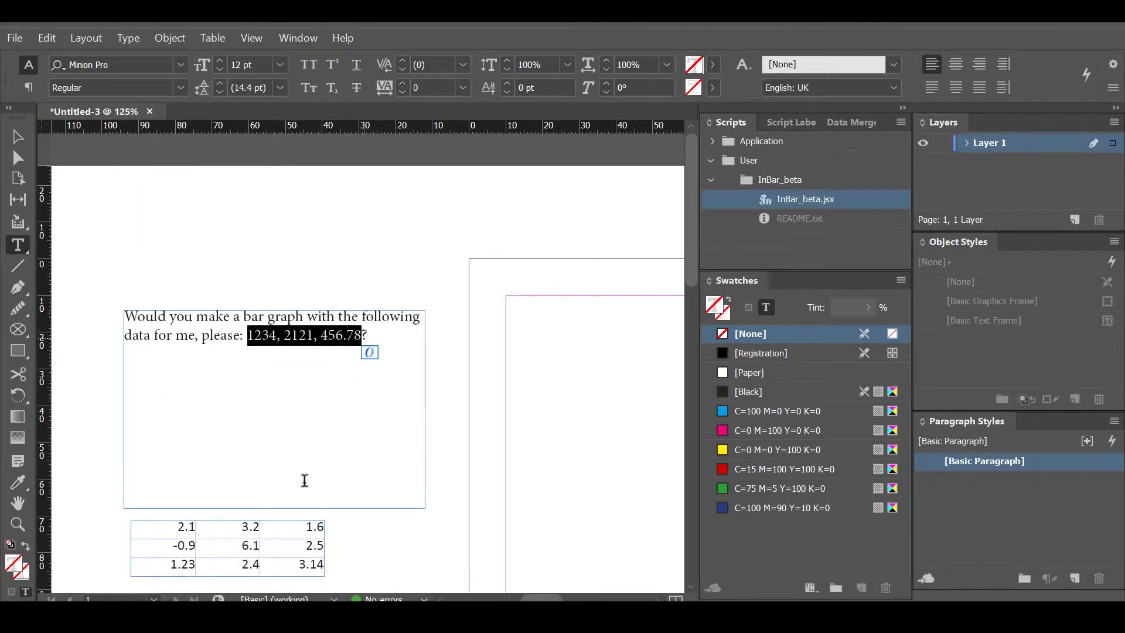
- Select the four table cells holding 6.1, 2.5, 2.4 and 3.14, and run the InBar_beta.jsx script on them
left_click(130, 520)
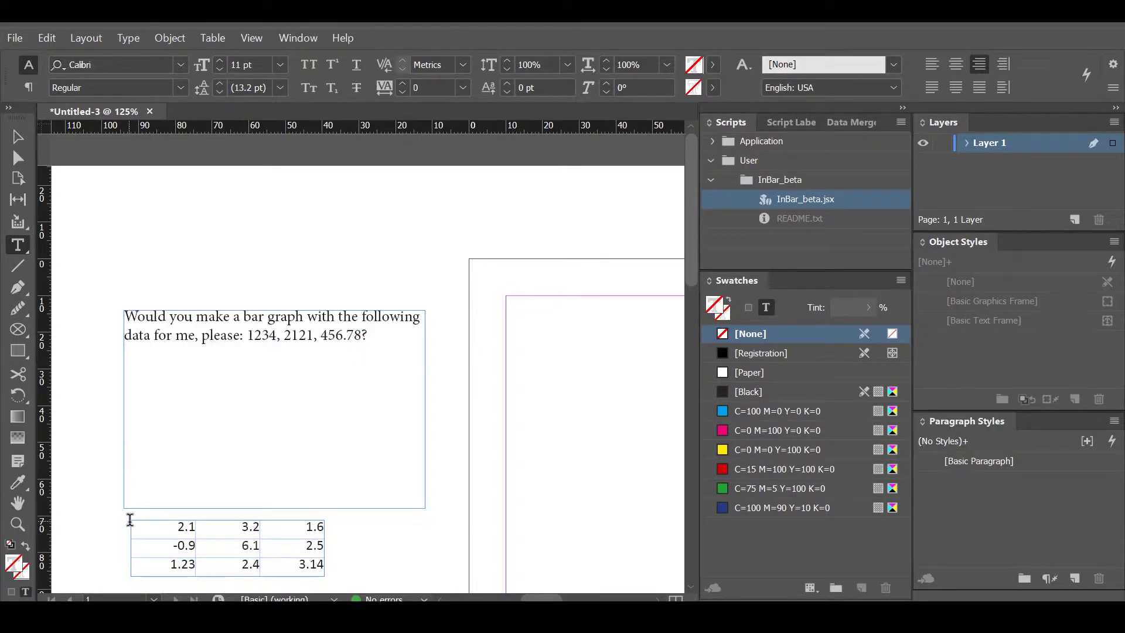
left_click(127, 516)
left_click_drag(225, 547, 289, 561)
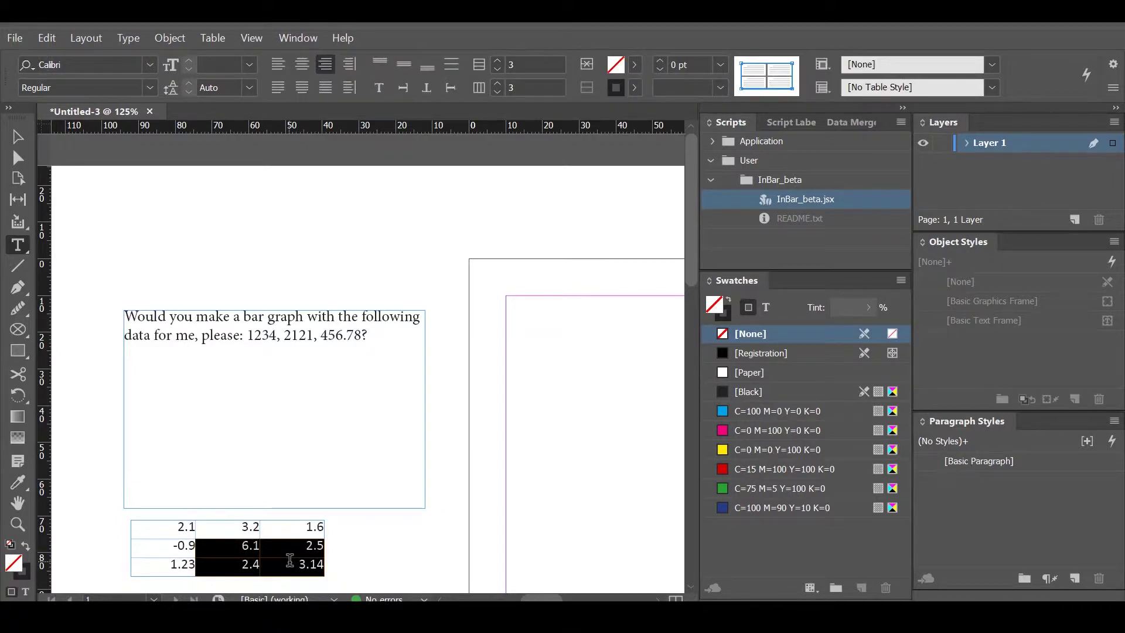
double_click(815, 205)
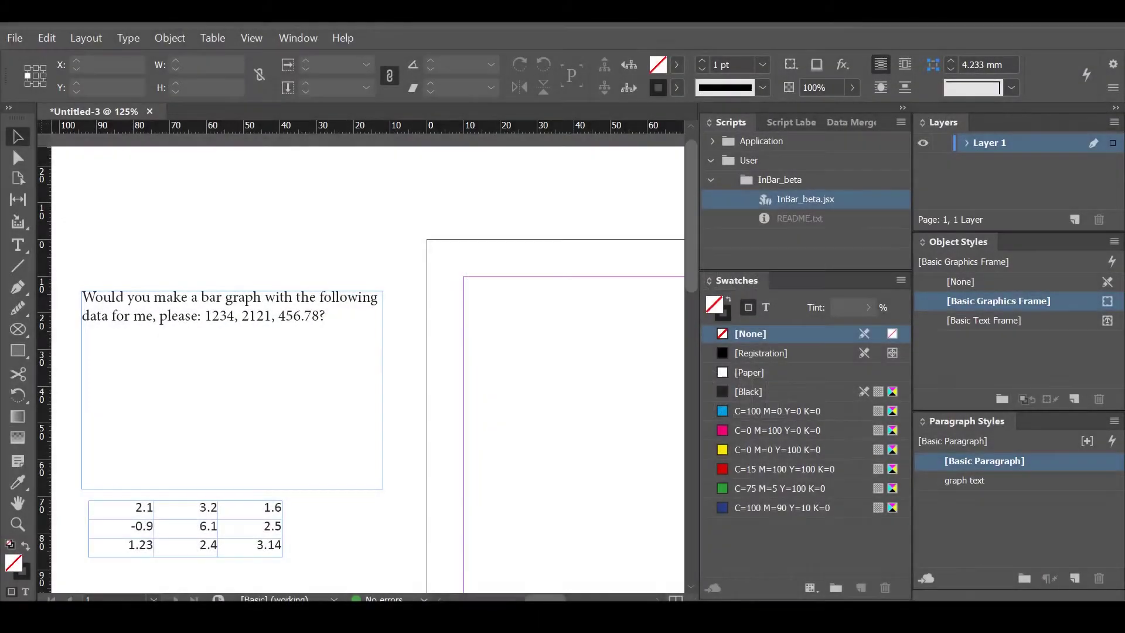
- Run InBar_beta.jsx with nothing selected, dismiss its alert, and enter the values 1, 2, 3, 4 and 5 as the graph data
double_click(800, 199)
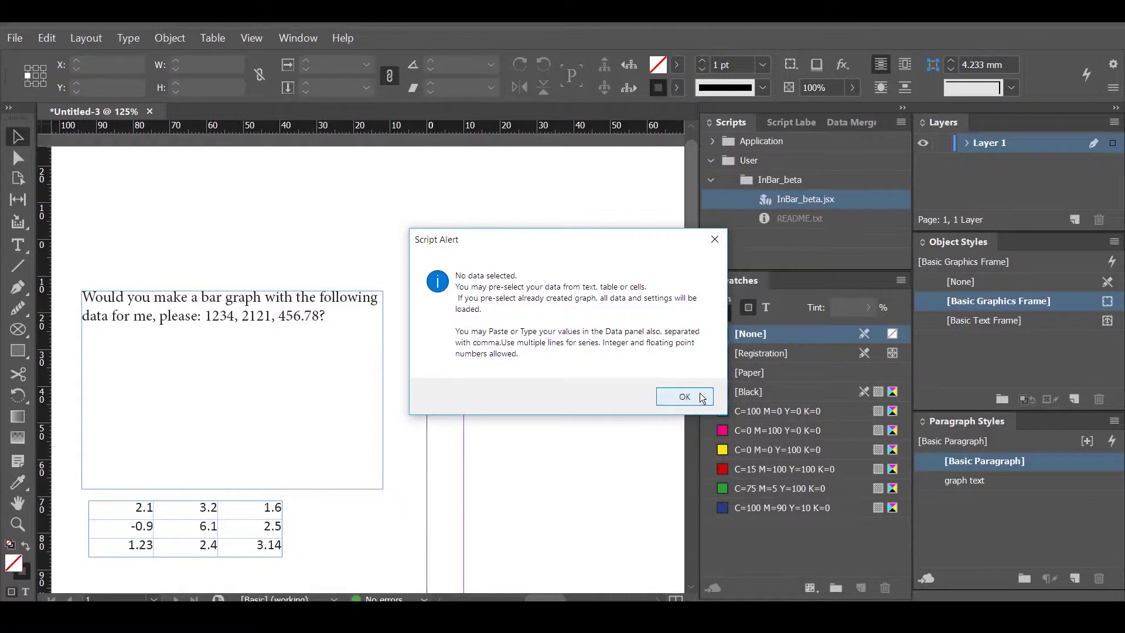
left_click(684, 397)
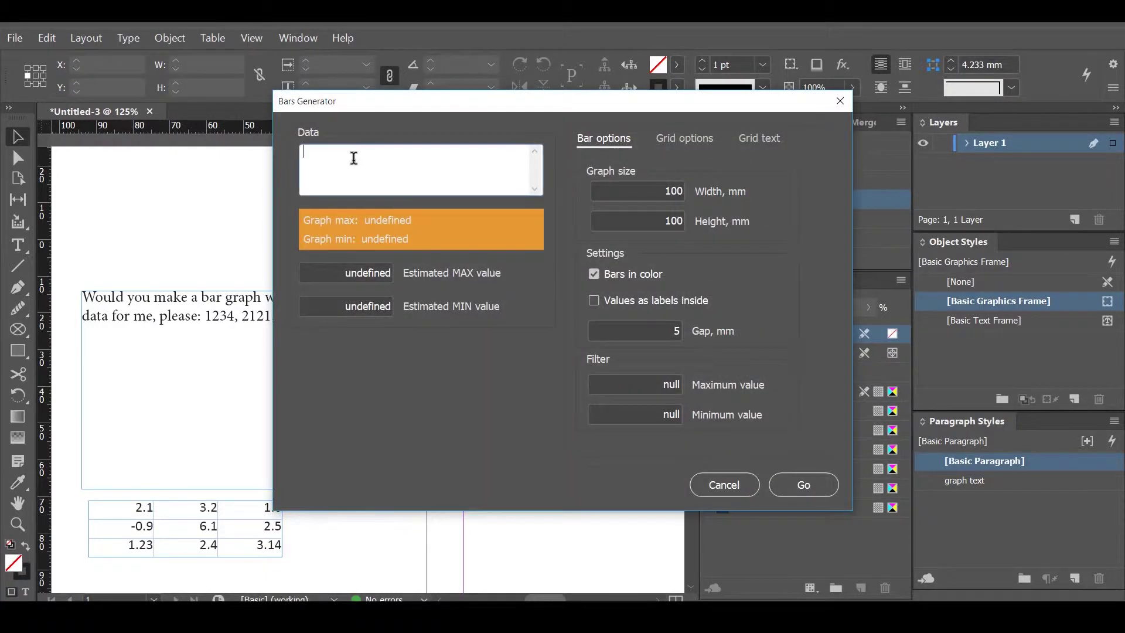
left_click(354, 159)
type("1,2,3")
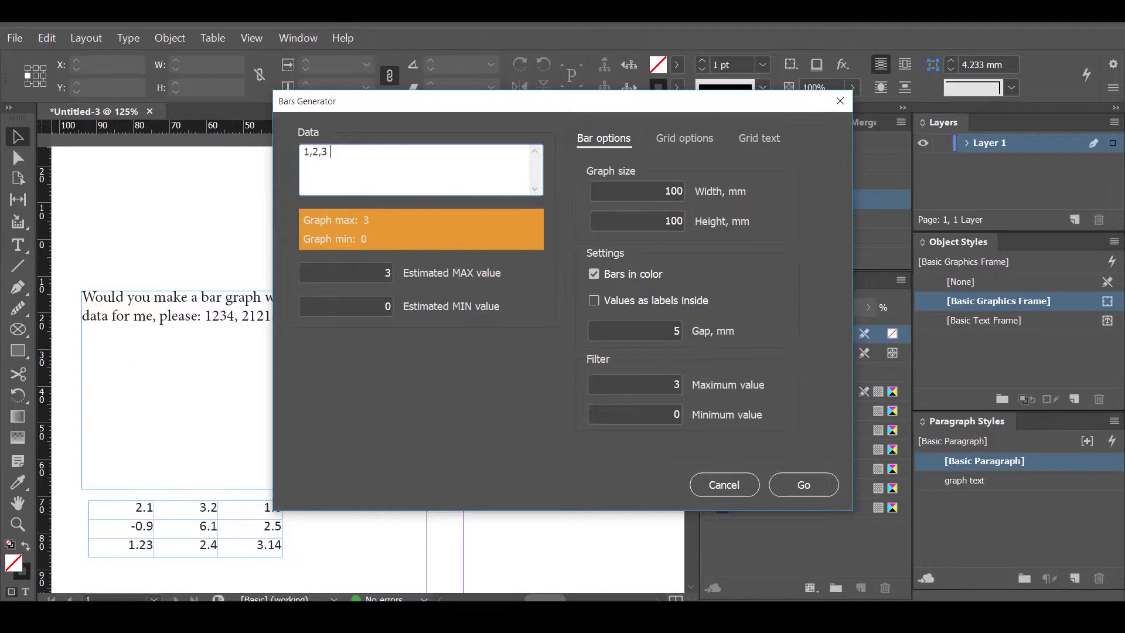
type(" 4, 5")
- Replace the graph data with the comma-separated values 123,456.76
key("ctrl+a")
key("BackSpace")
type("123 456")
type(".76")
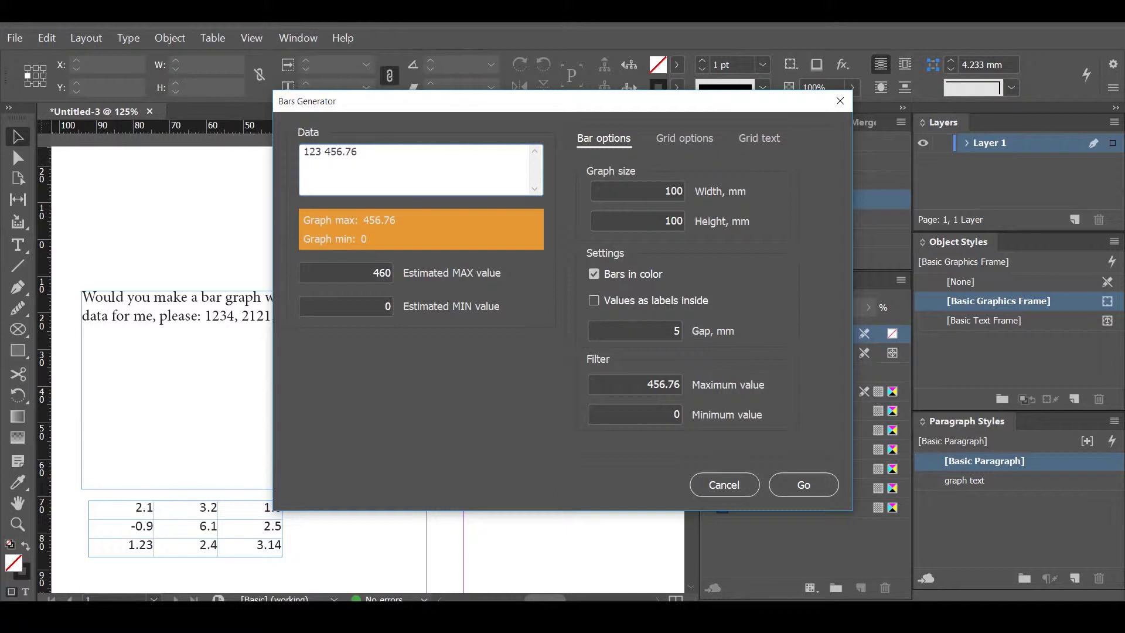
key("Left")
key("Left")
key("Left")
key("Left")
key("Left")
key("Left")
key("BackSpace")
type(",")
- Copy the nine values in cells A2:C4 from Excel, replace the script's graph data with them, and generate the bar graph
key("alt+Tab")
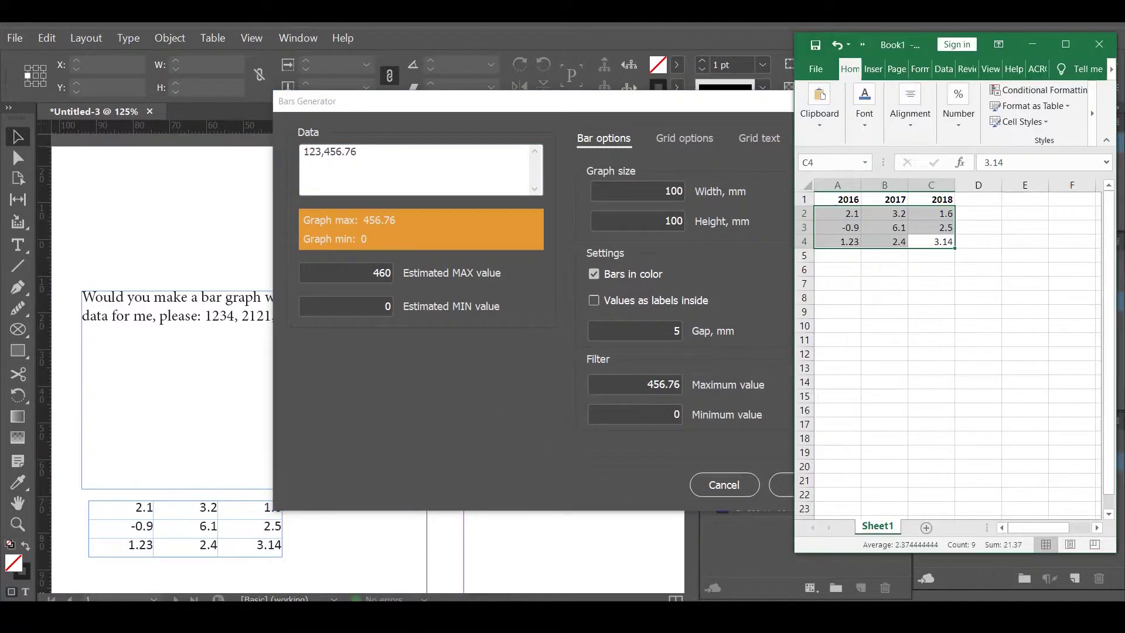
key("ctrl+c")
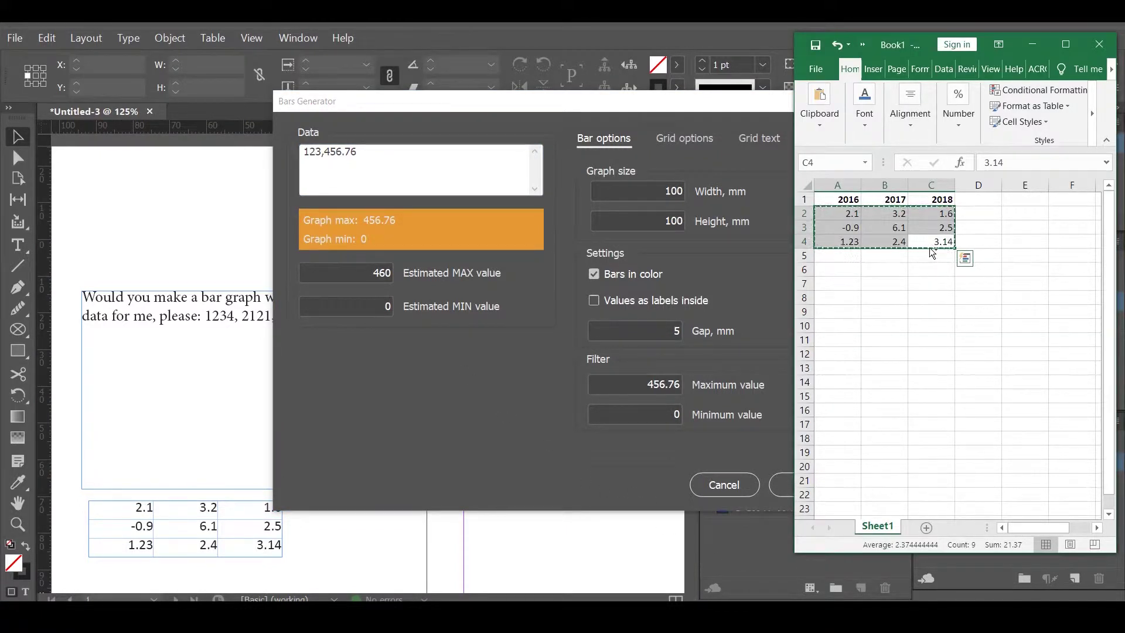
key("alt+Tab")
key("ctrl+a")
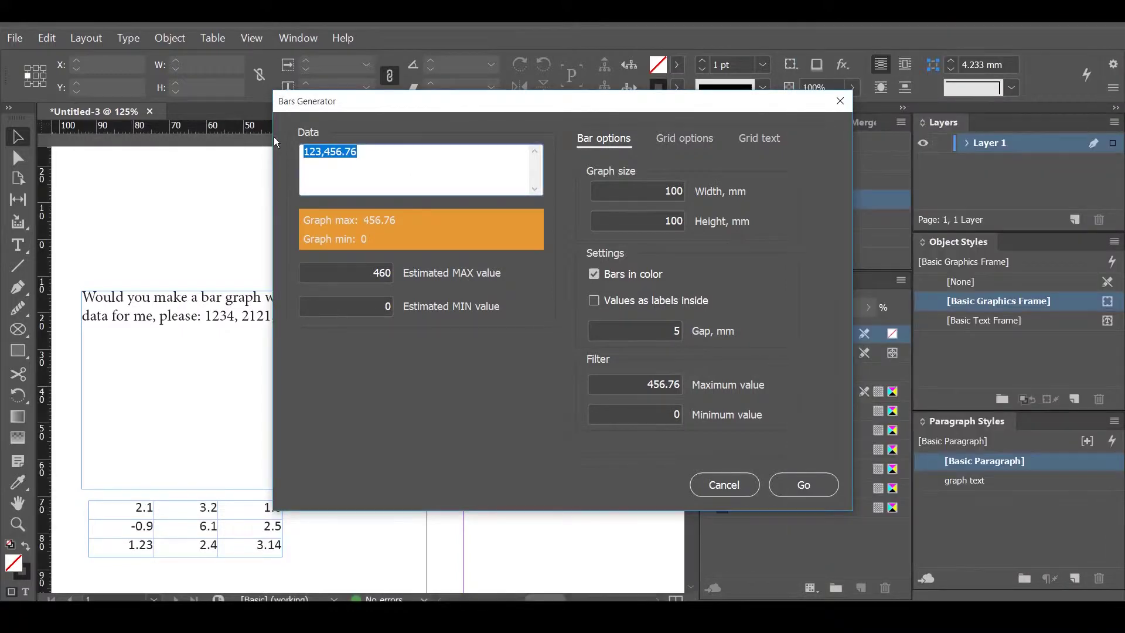
key("ctrl+v")
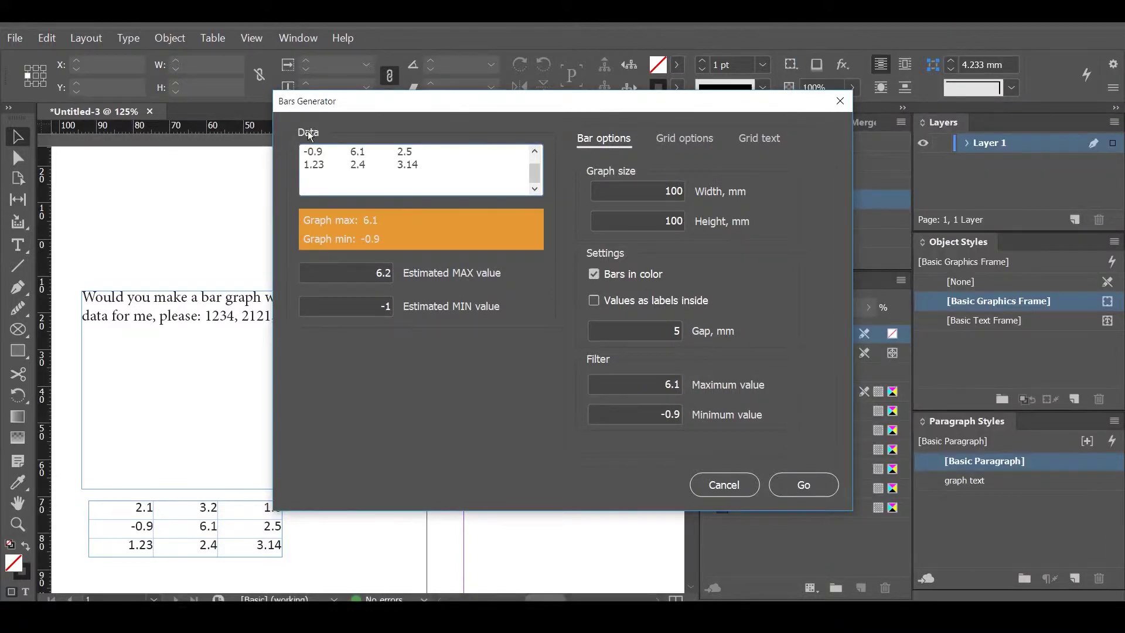
key("BackSpace")
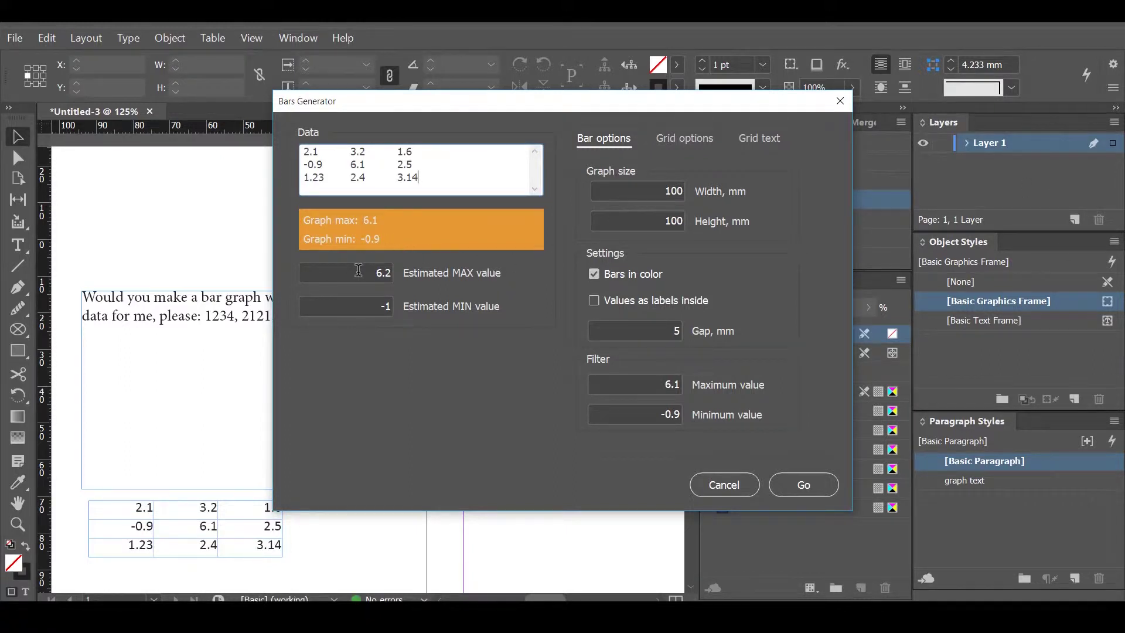
left_click(359, 270)
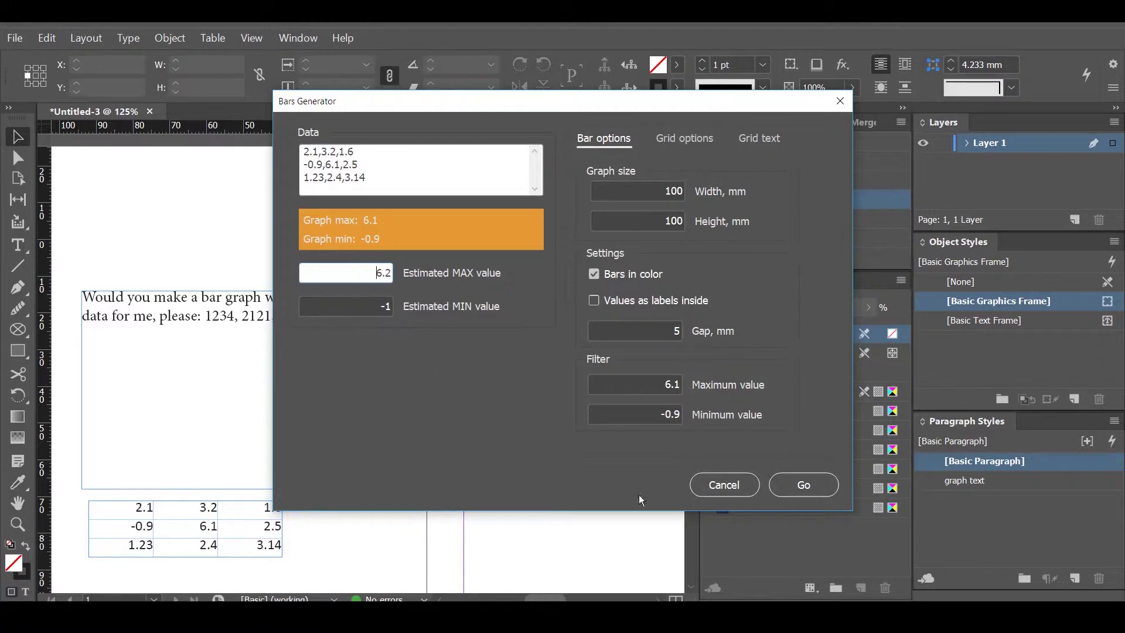
left_click(810, 482)
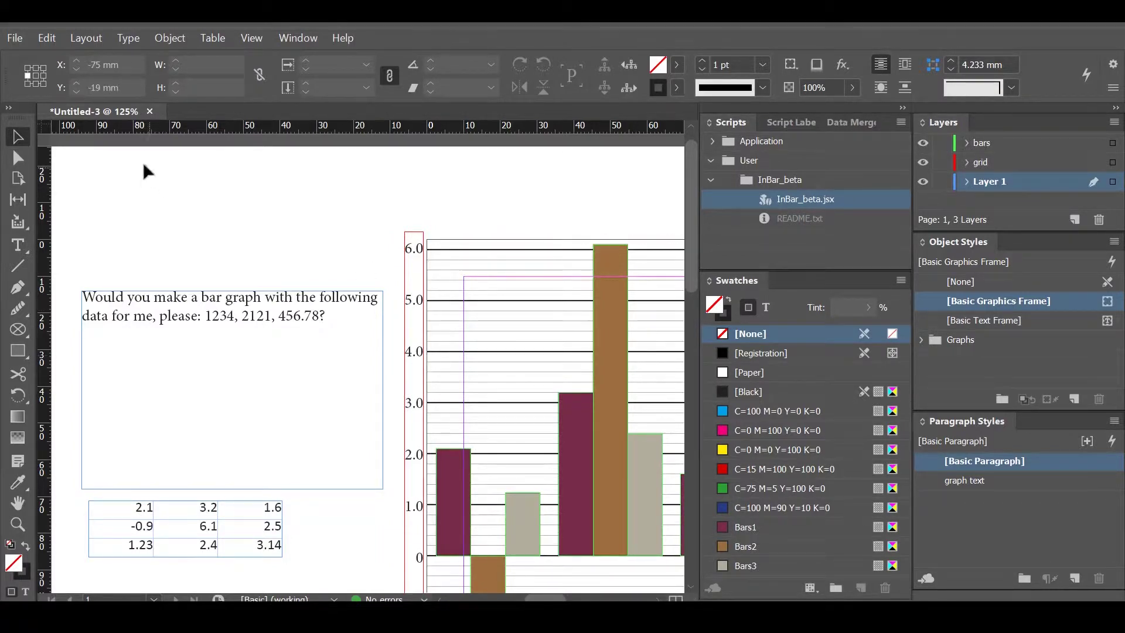
- Set the ruler zero point at the page corner, then try moving the whole graph down the page and undo the move
left_click_drag(44, 126, 429, 240)
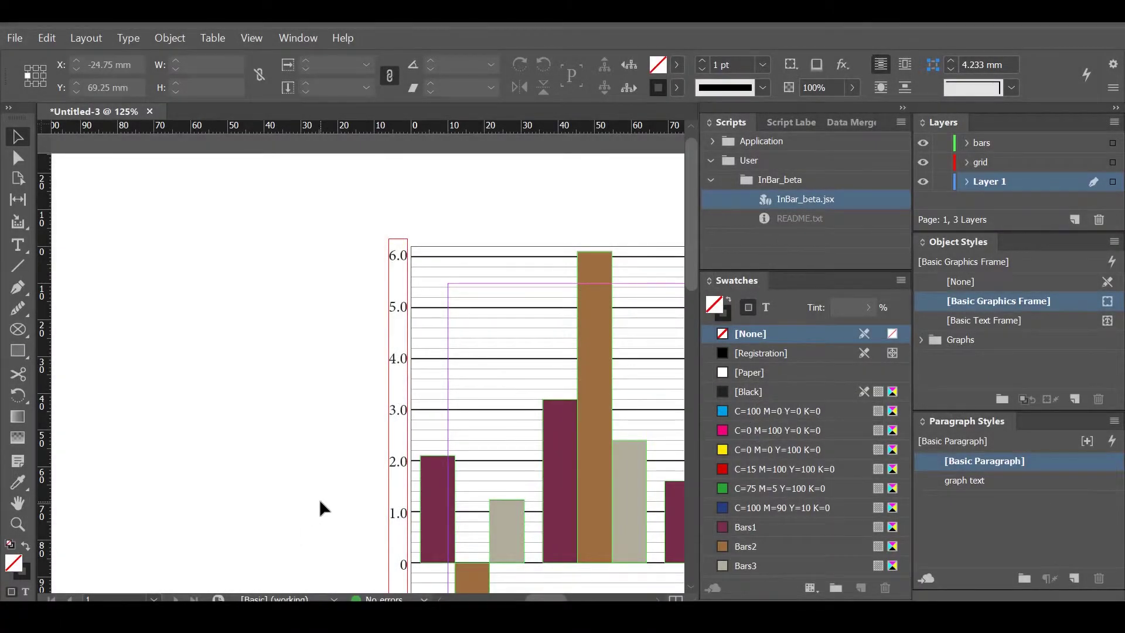
key("ctrl+0")
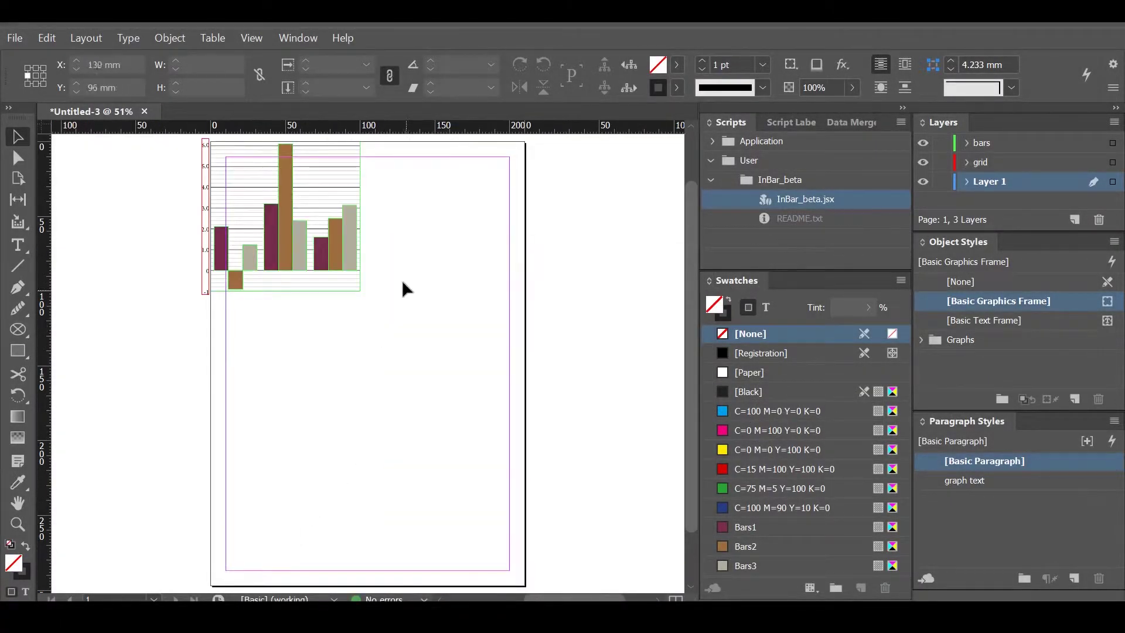
left_click_drag(387, 307, 193, 176)
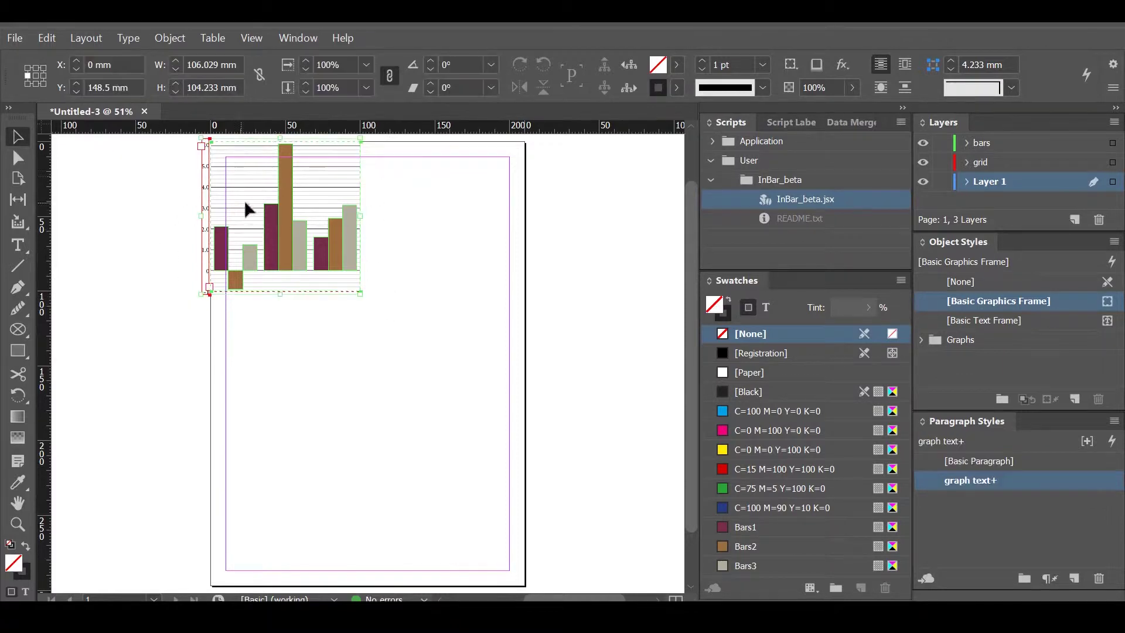
left_click_drag(281, 207, 340, 367)
key("ctrl+z")
- Move the ruler zero point onto the empty pasteboard beside the page, select the graph's bars and run InBar_beta.jsx on them
key("ctrl+=")
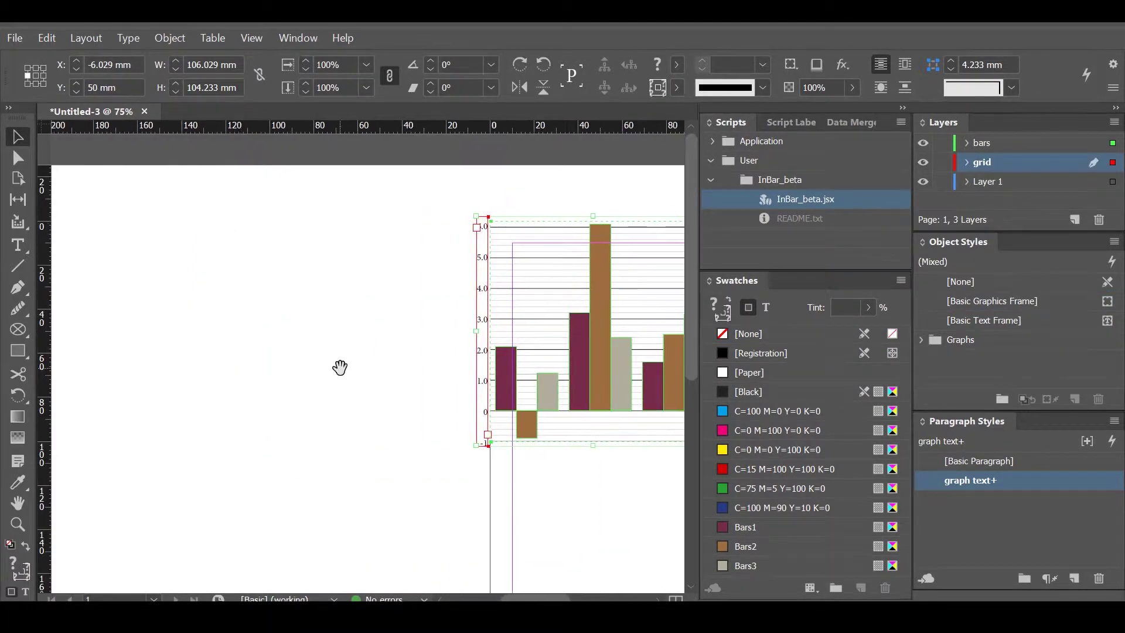
left_click_drag(43, 130, 111, 212)
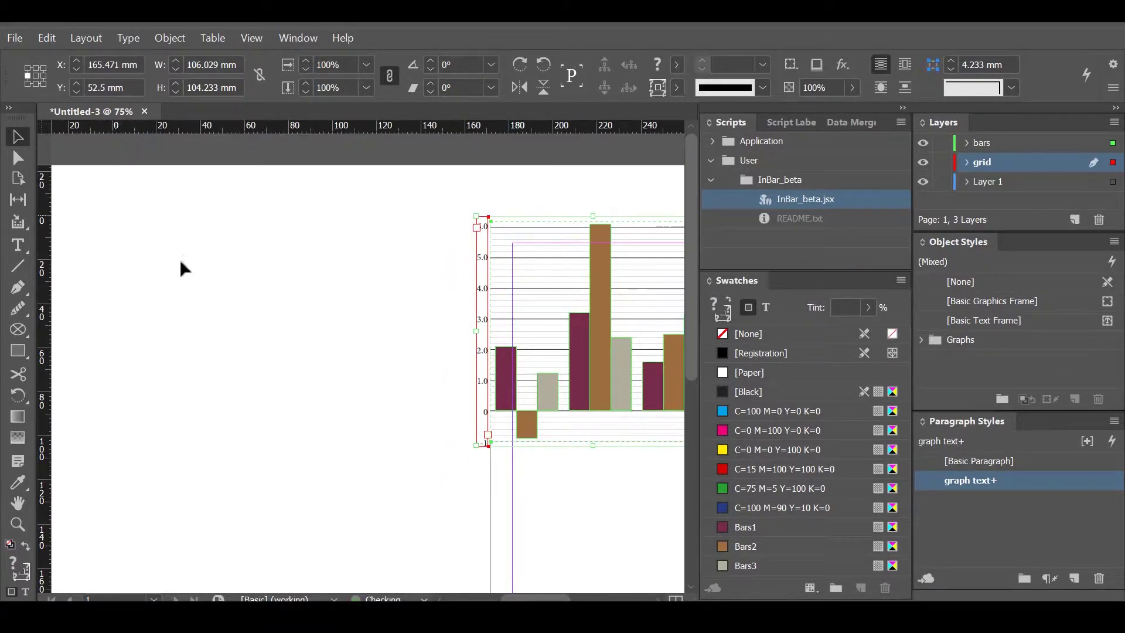
left_click(426, 365)
left_click(601, 369)
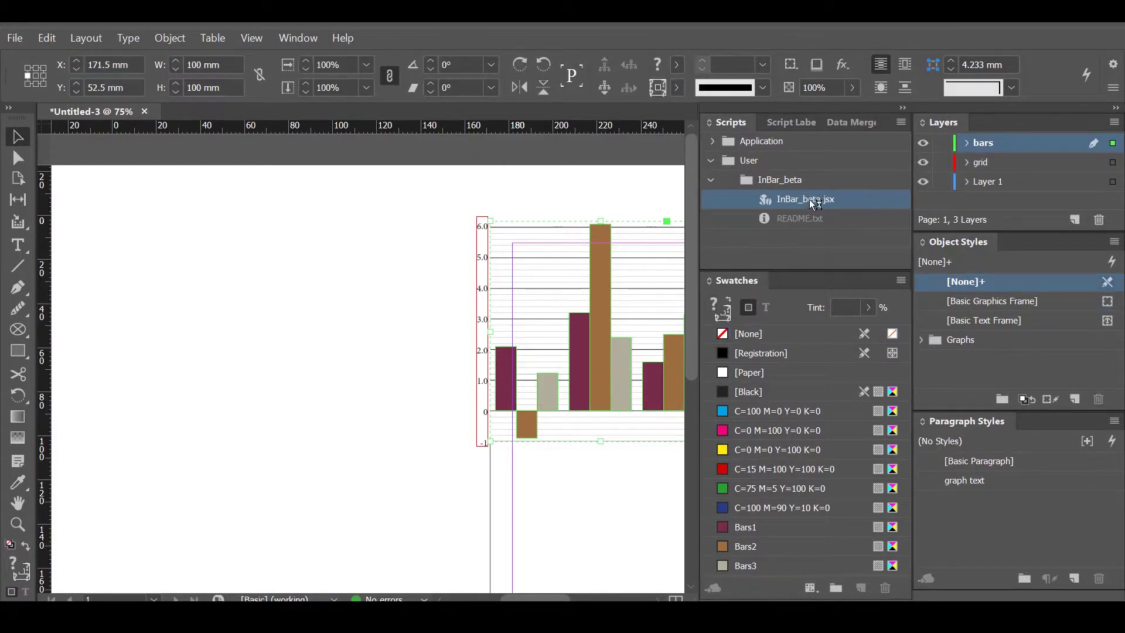
double_click(810, 199)
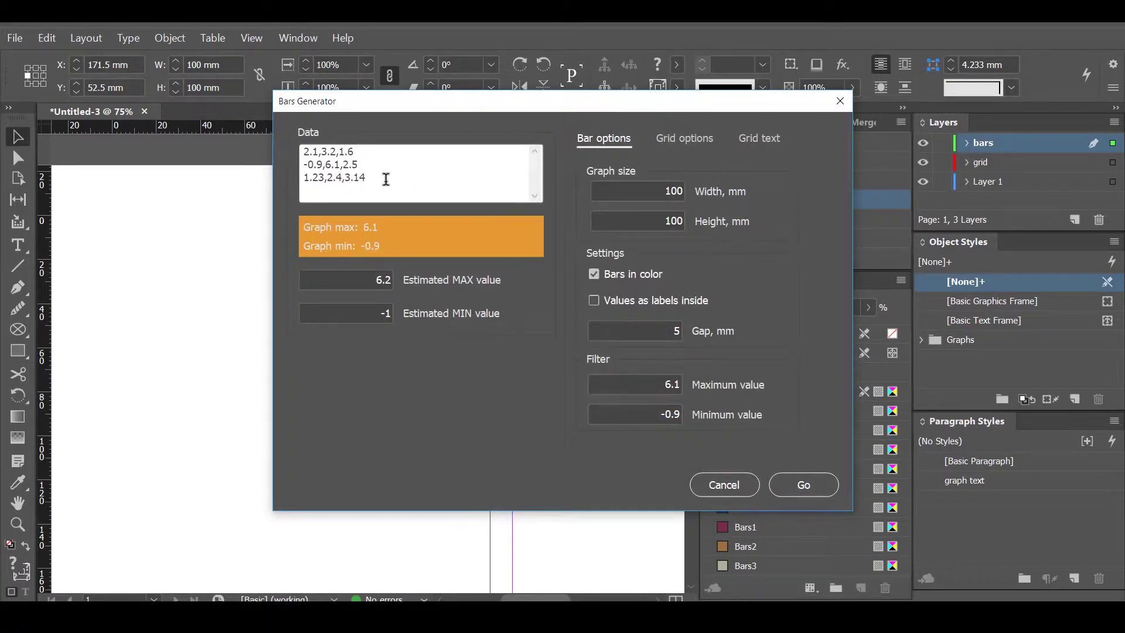
- Set the graph size to 60 mm width and 60 mm height
left_click_drag(388, 180, 328, 151)
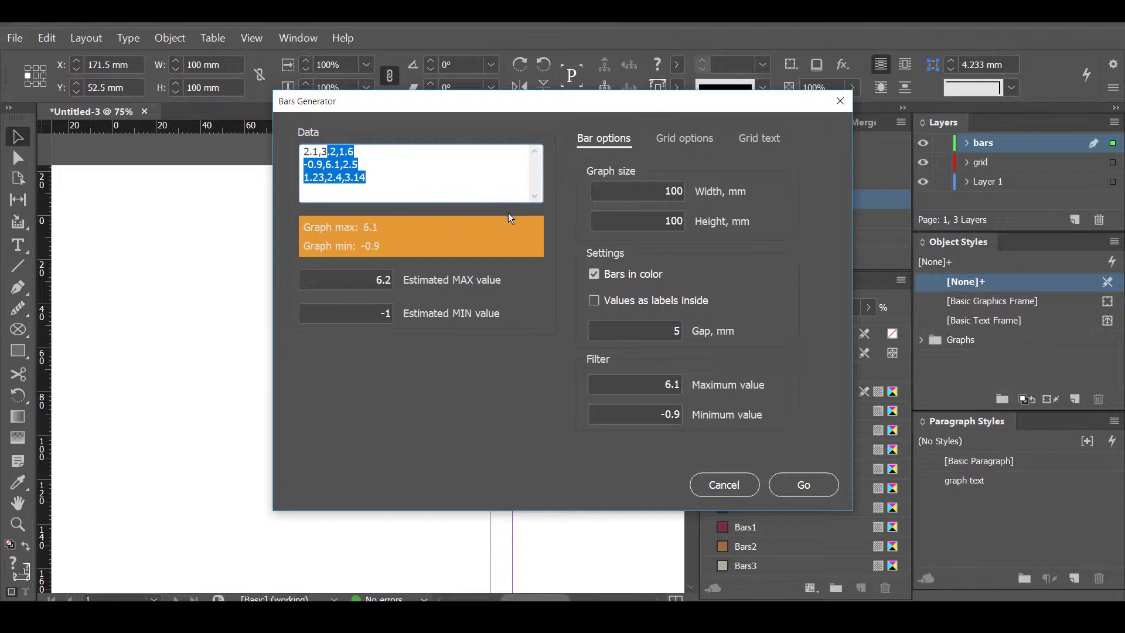
left_click(478, 182)
left_click(650, 192)
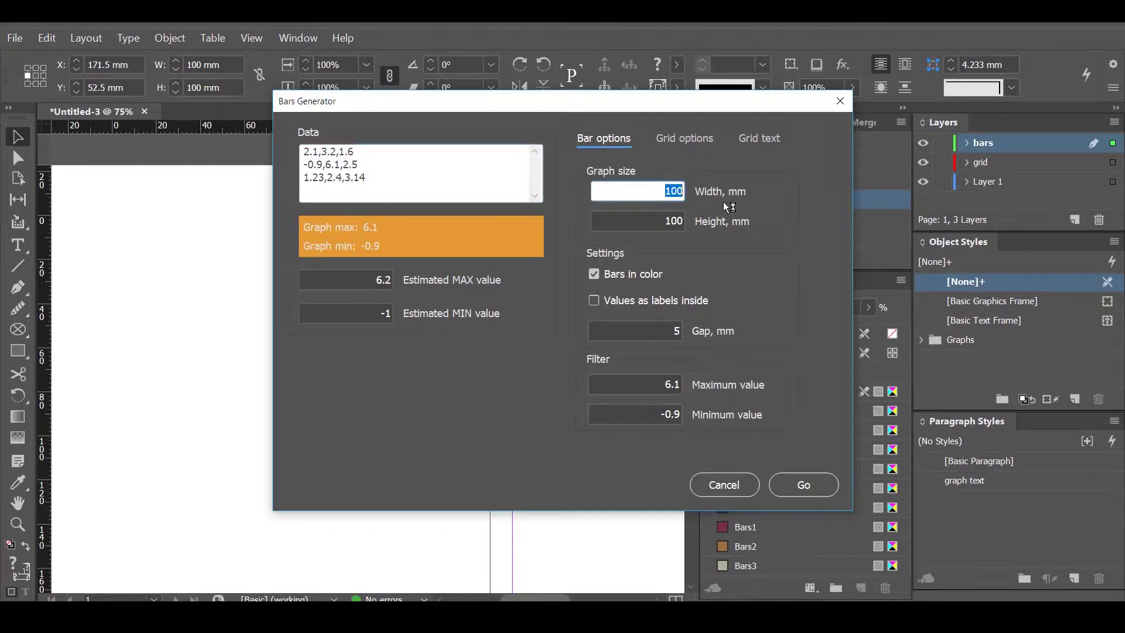
type("60")
key("Tab")
type("60")
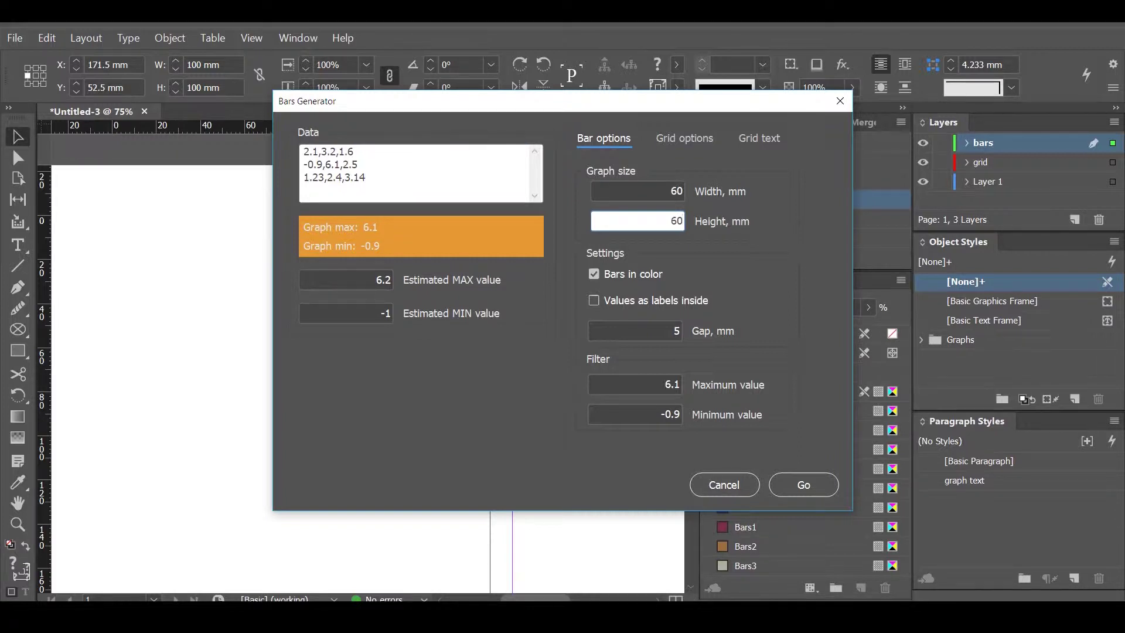
- Add vertical grid lines with a length of 3 mm
left_click(667, 139)
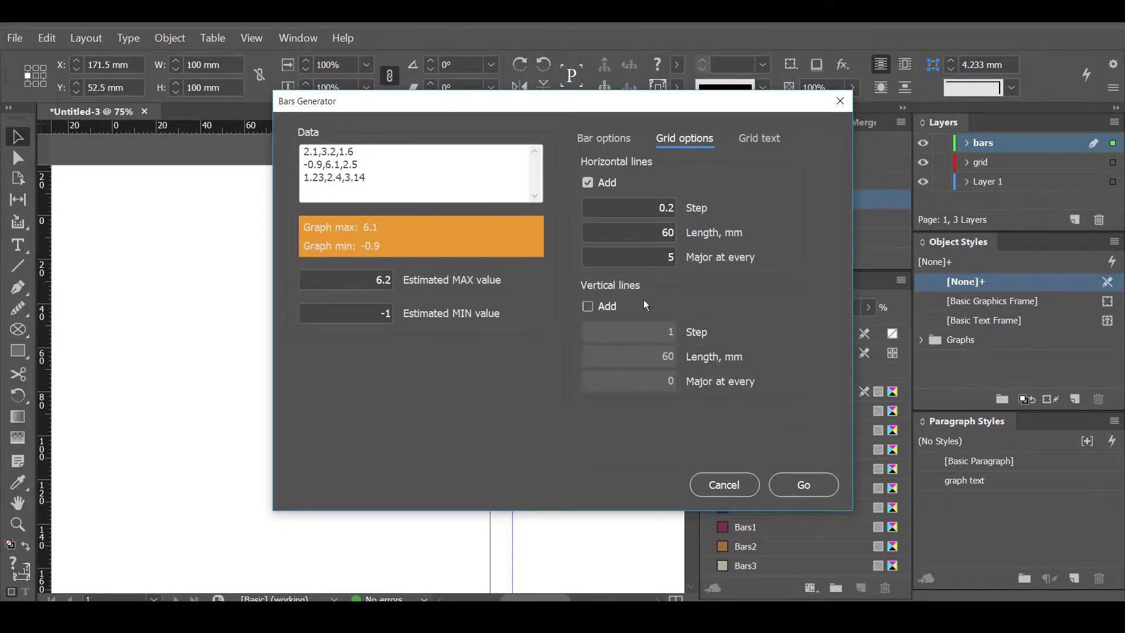
left_click(605, 305)
left_click(669, 358)
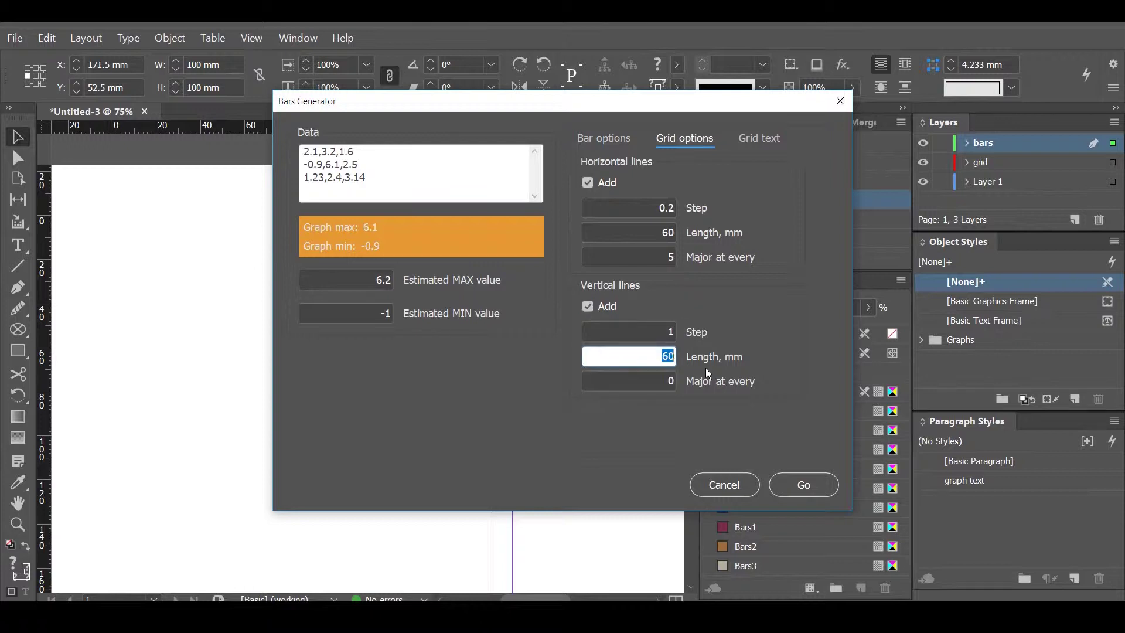
type("3")
- Add category labels using the header cells 2016, 2017 and 2018 copied from Excel, and generate the graph
key("alt+Tab")
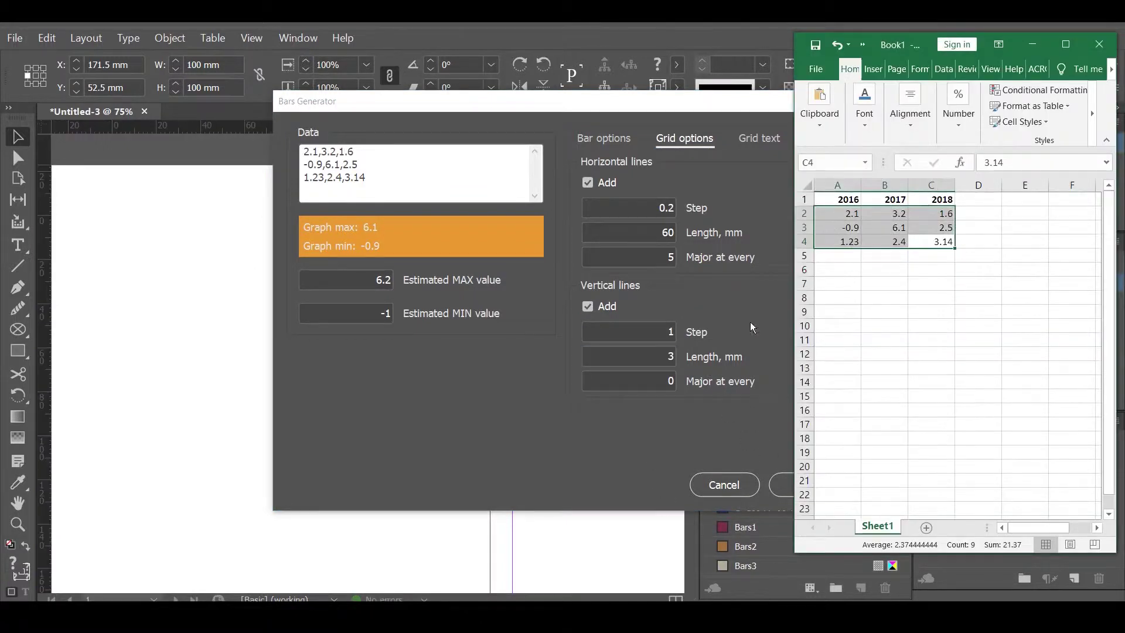
left_click(833, 198)
left_click_drag(833, 198, 930, 199)
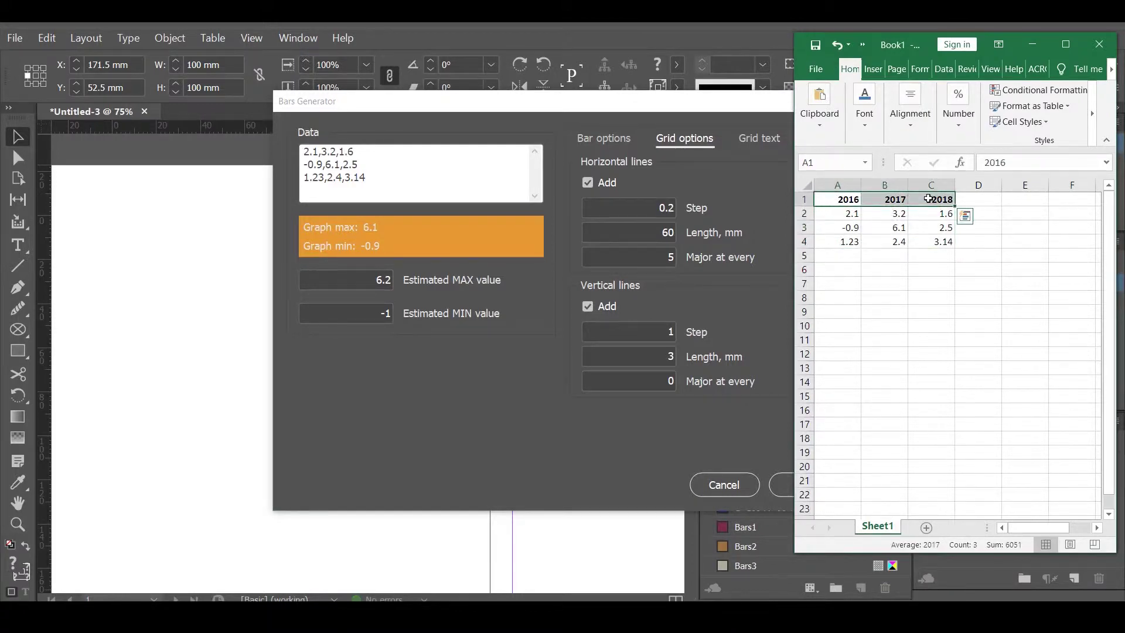
key("ctrl+c")
key("ctrl+q")
left_click(741, 140)
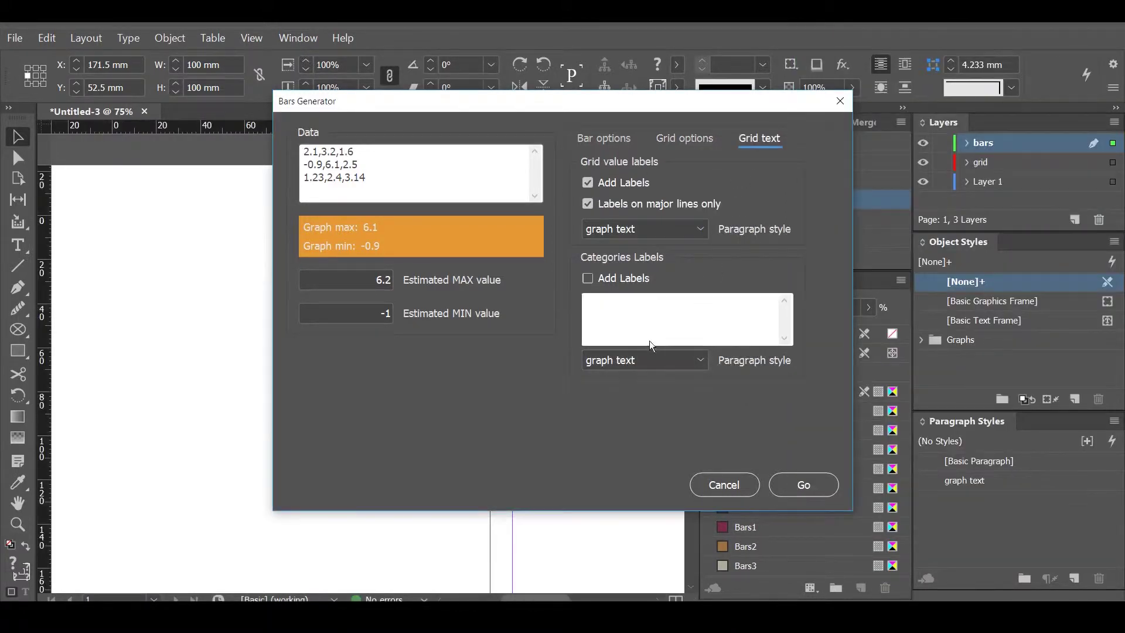
left_click(589, 279)
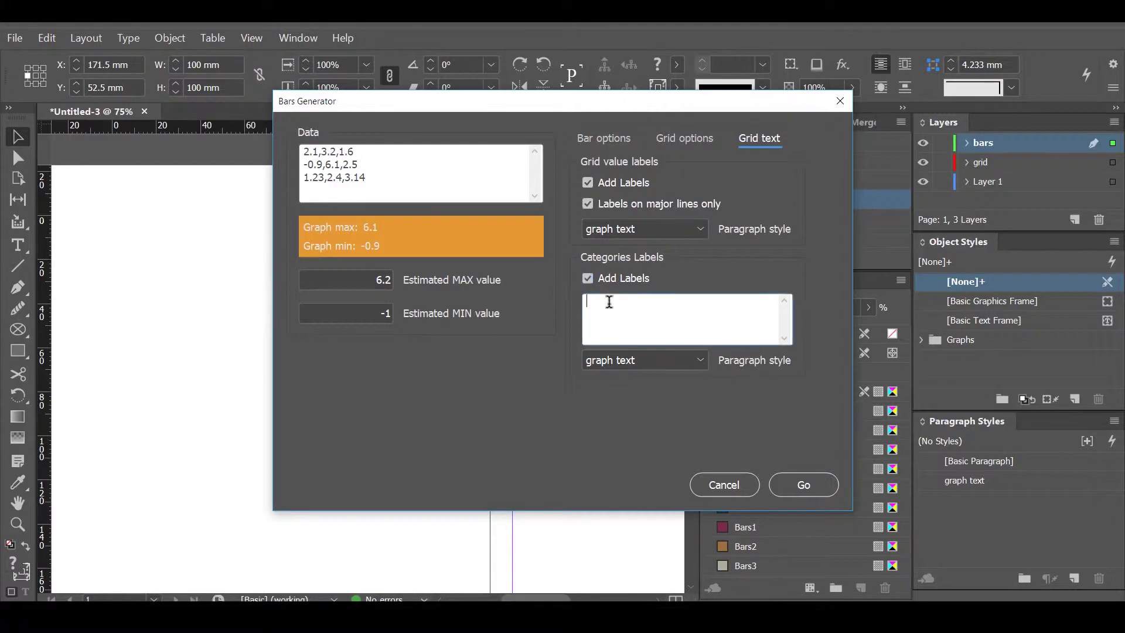
left_click(623, 304)
key("ctrl+v")
left_click(798, 484)
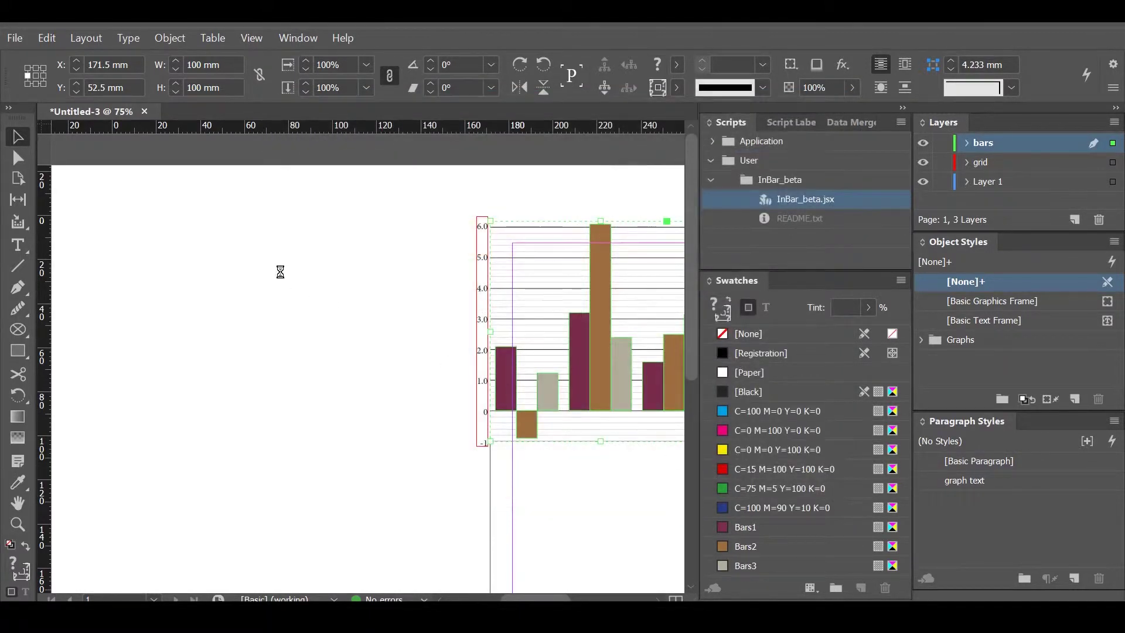
- Undo the newly generated graph and restore it with Redo Construct Bars, repeating the undo and redo once
left_click_drag(88, 201, 341, 457)
left_click_drag(485, 336, 508, 393)
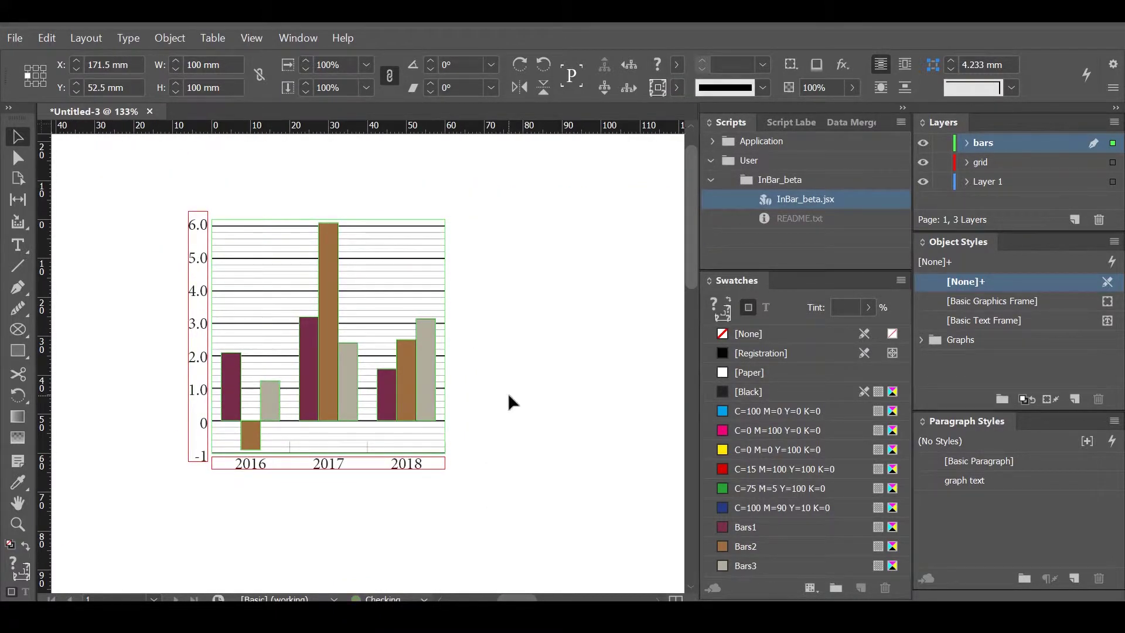
key("ctrl+z")
left_click(46, 37)
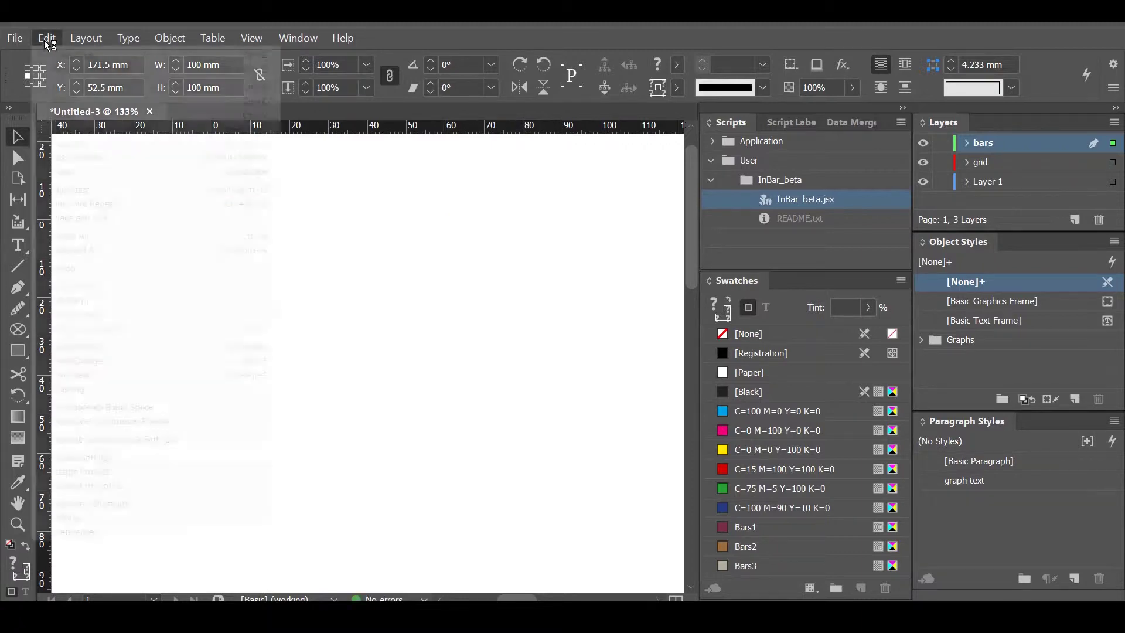
left_click(62, 68)
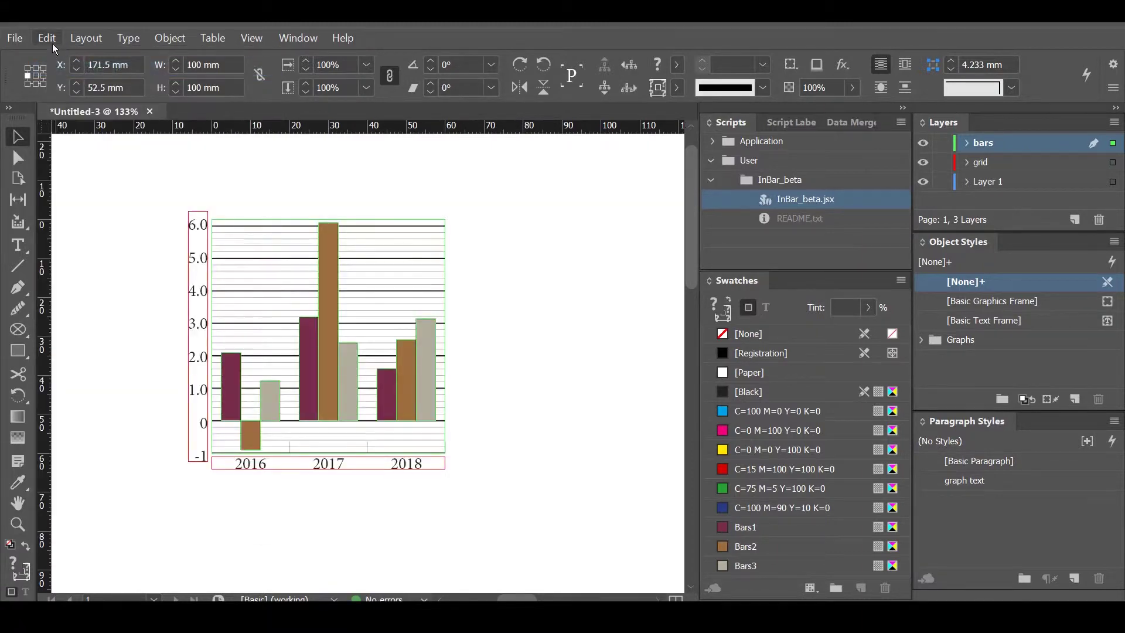
left_click(47, 38)
left_click(75, 55)
left_click(49, 39)
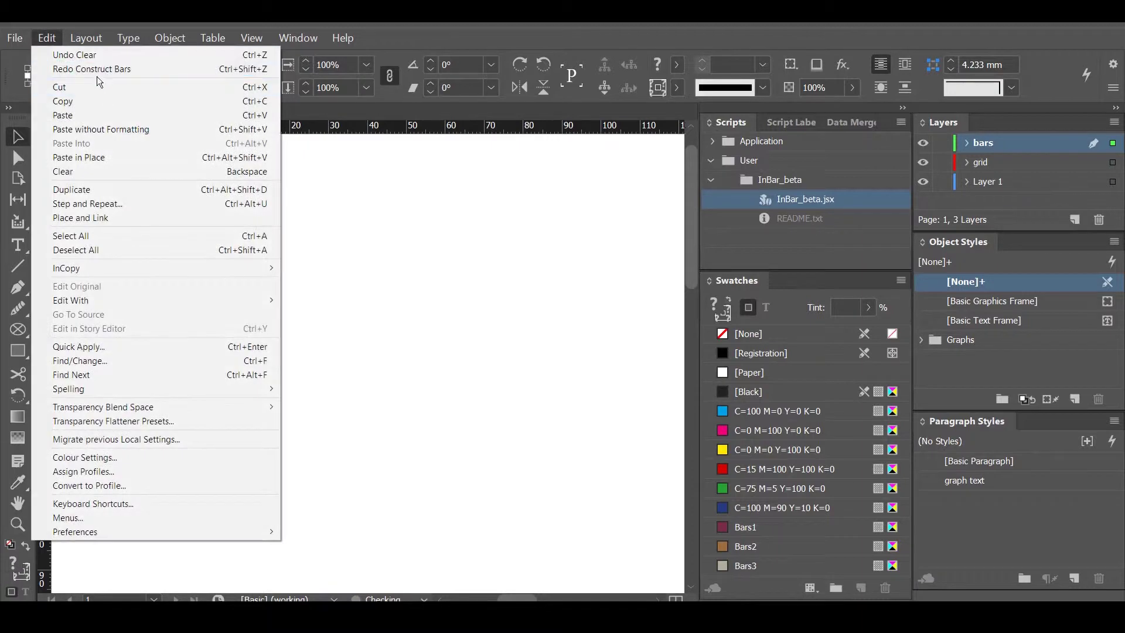
left_click(76, 68)
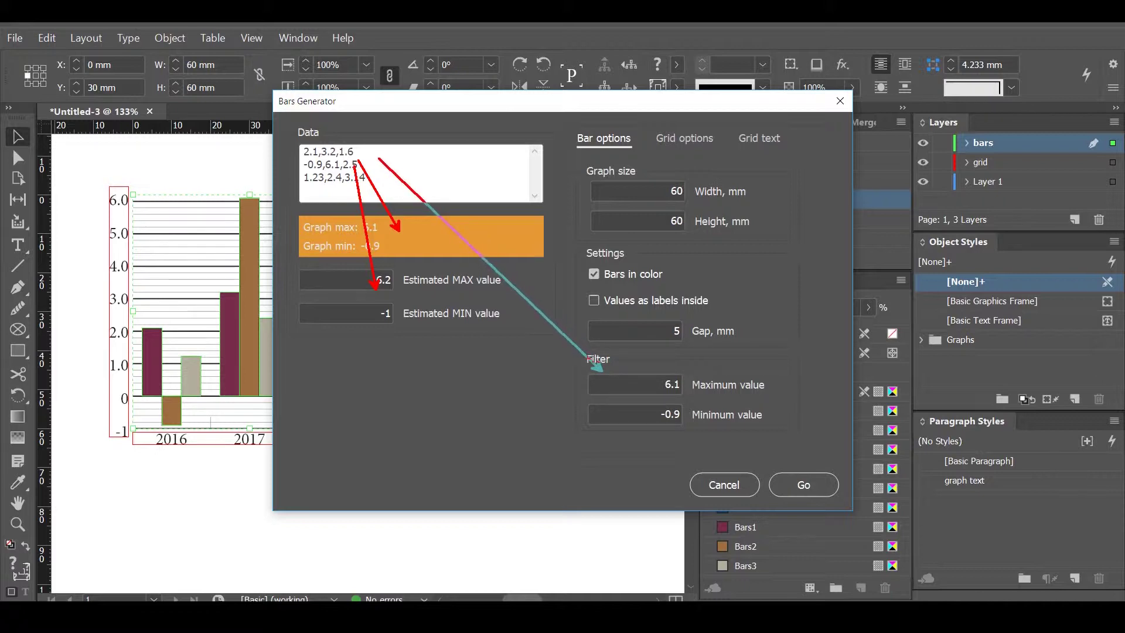
- Replace the graph data with 999 and try horizontal grid line steps of 10 and 30
left_click(687, 149)
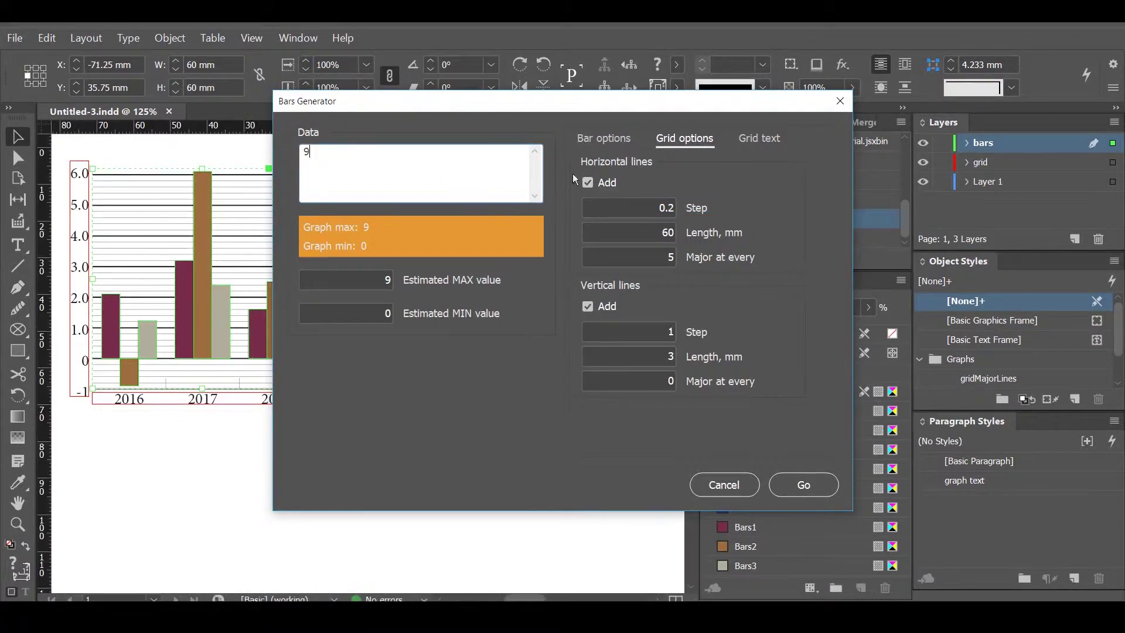
type("999")
double_click(667, 207)
type("10")
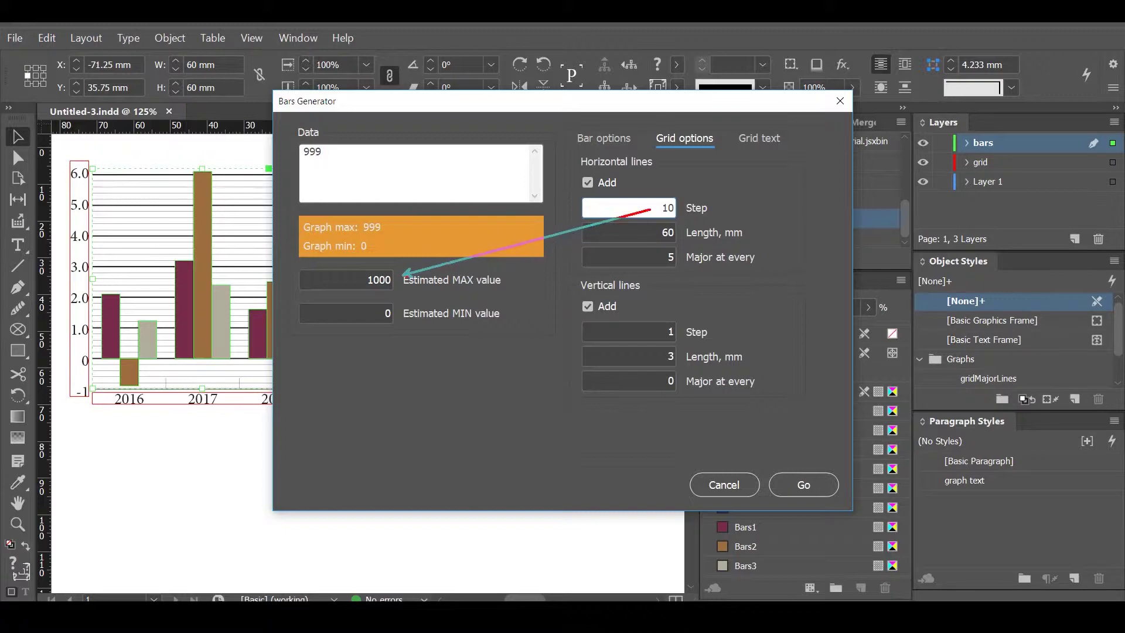
double_click(660, 208)
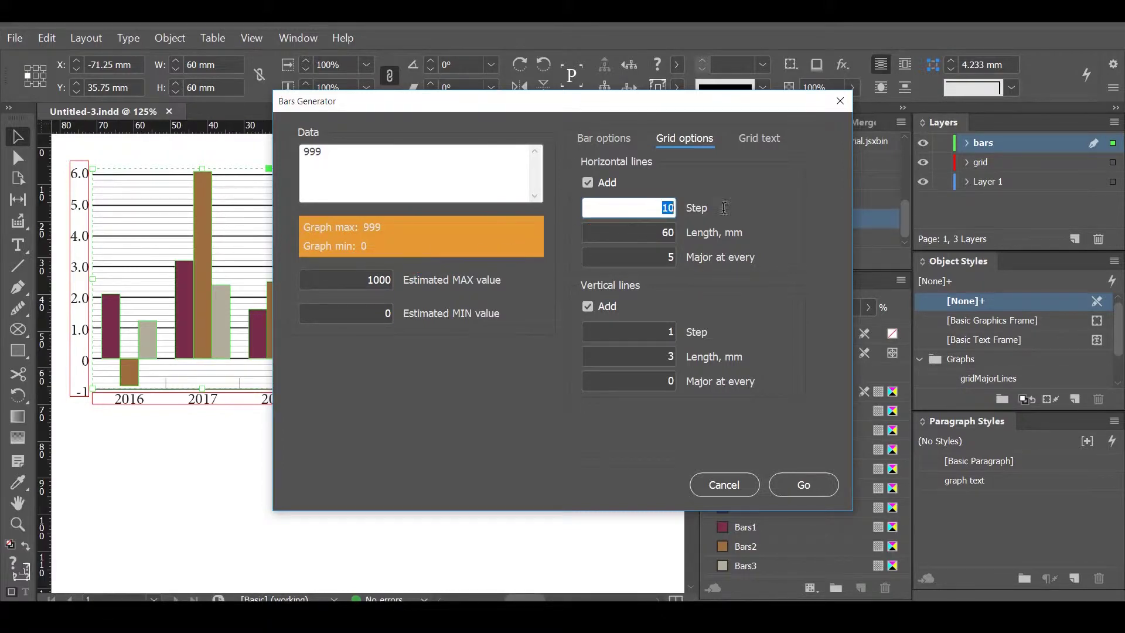
type("30")
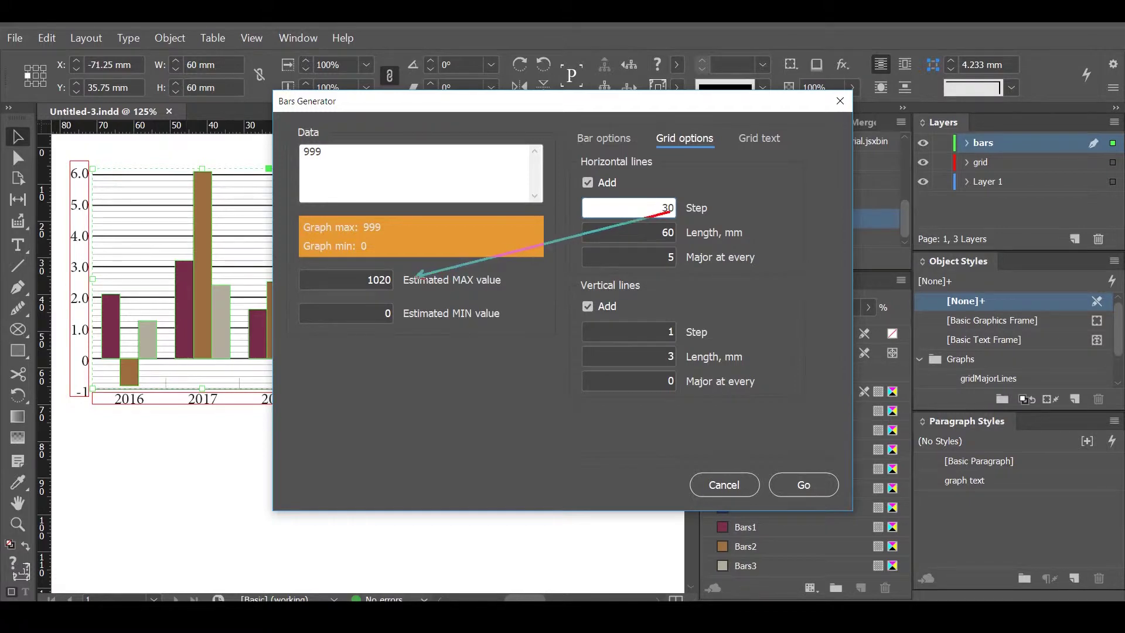
- Try to override the Estimated MAX value by changing one of its digits to 1
left_click(366, 281)
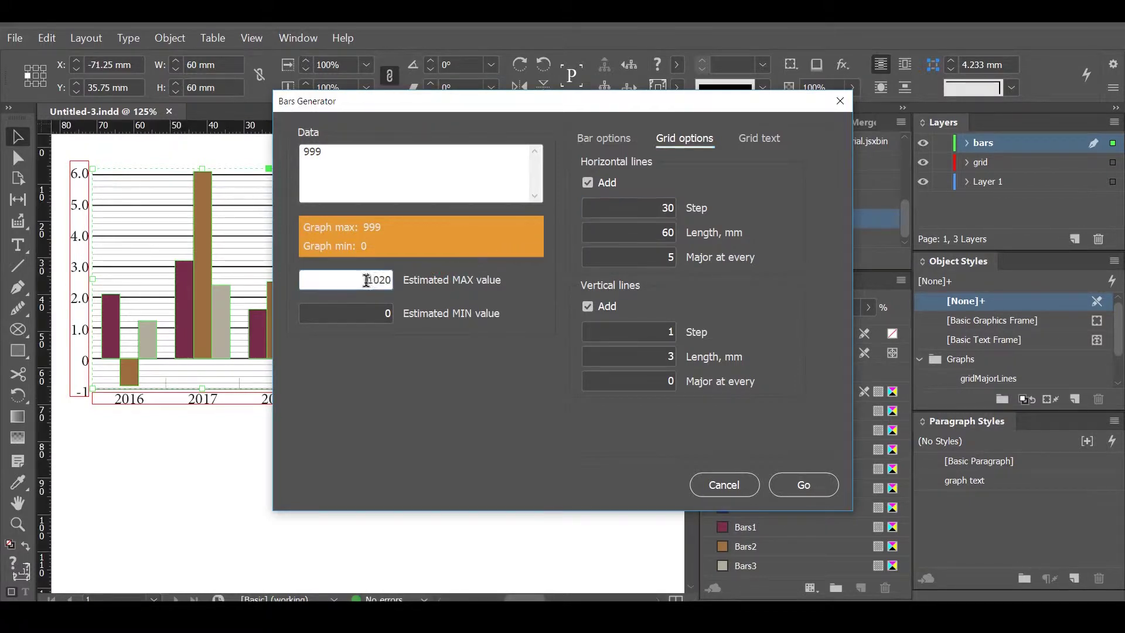
left_click_drag(366, 280, 393, 280)
key("Left")
key("shift+Left")
type("1")
left_click(378, 311)
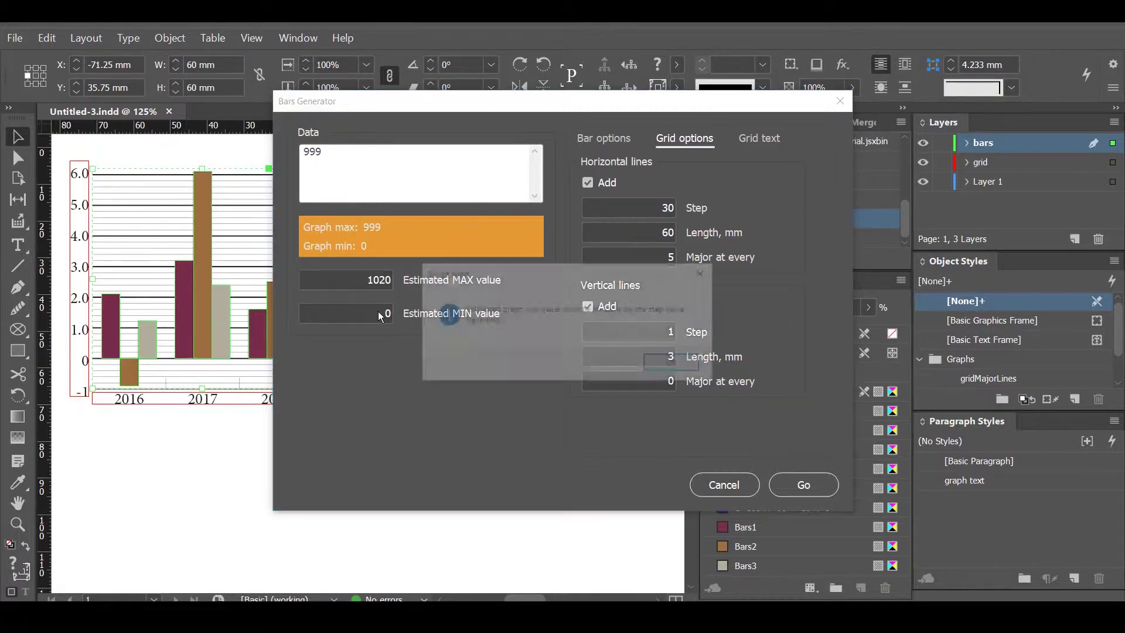
- Generate the 999 graph with an Estimated MAX value of 900, and undo the generated graph
left_click(669, 360)
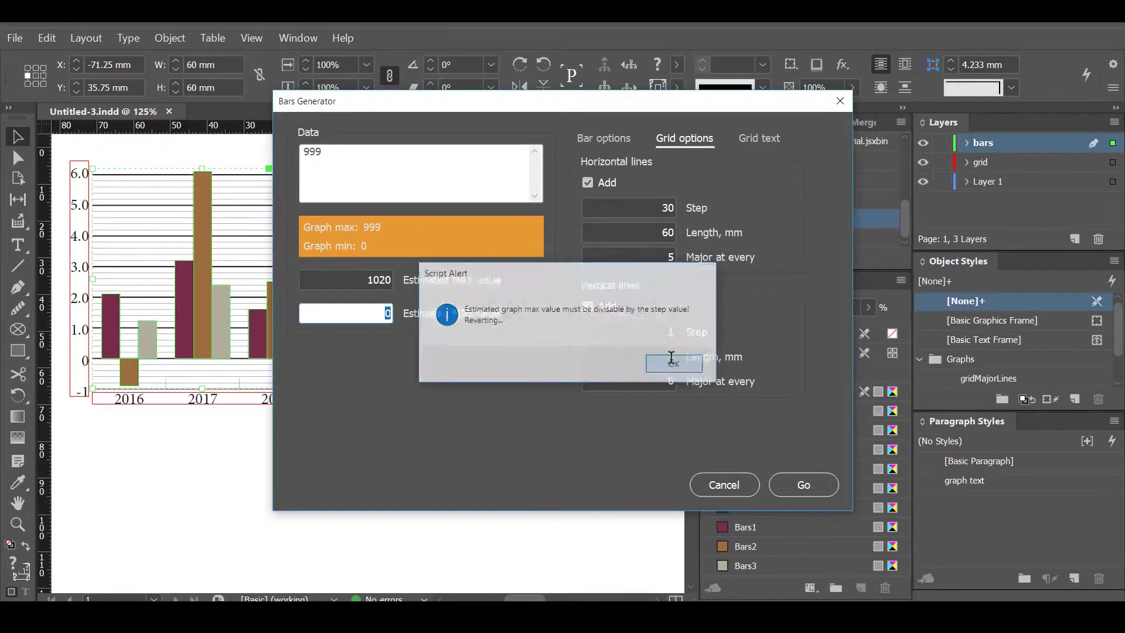
left_click(372, 280)
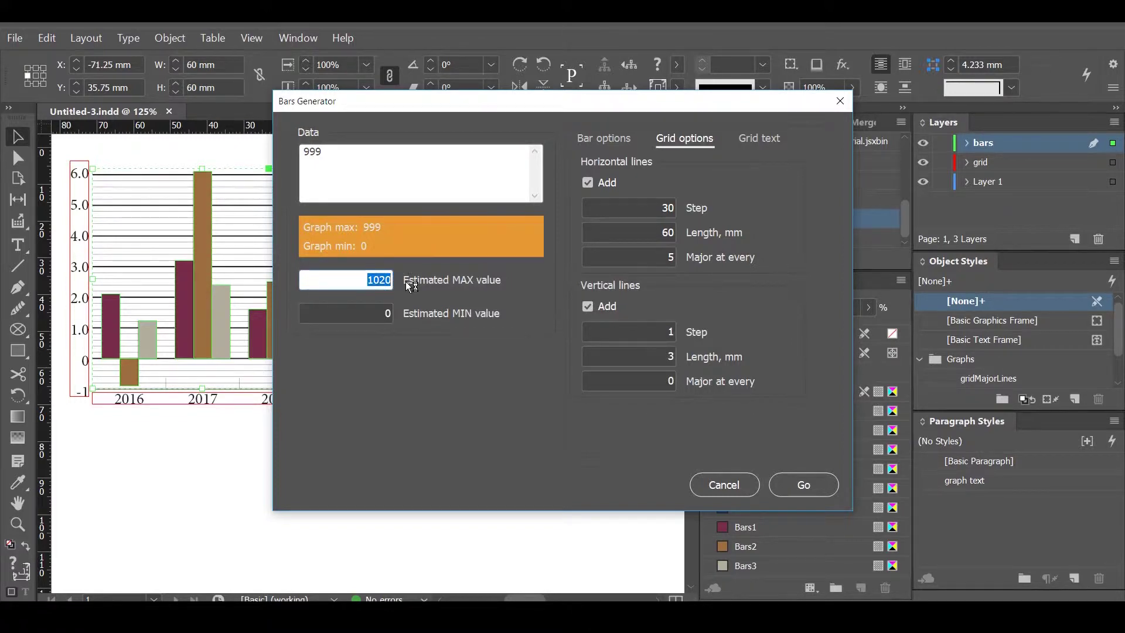
type("900")
left_click(372, 310)
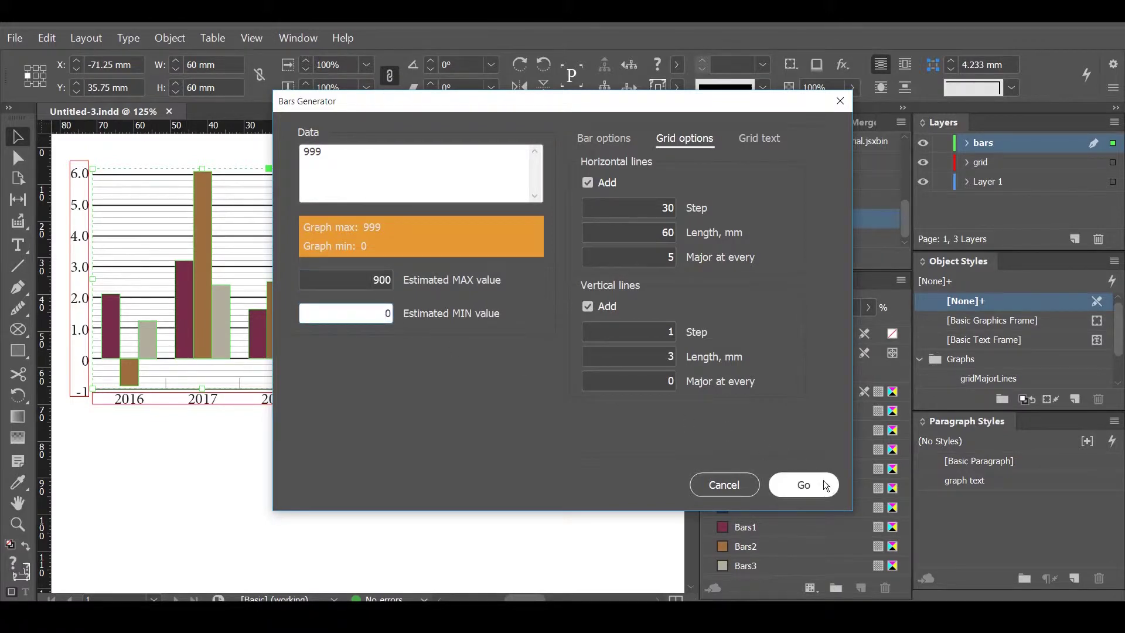
left_click(803, 485)
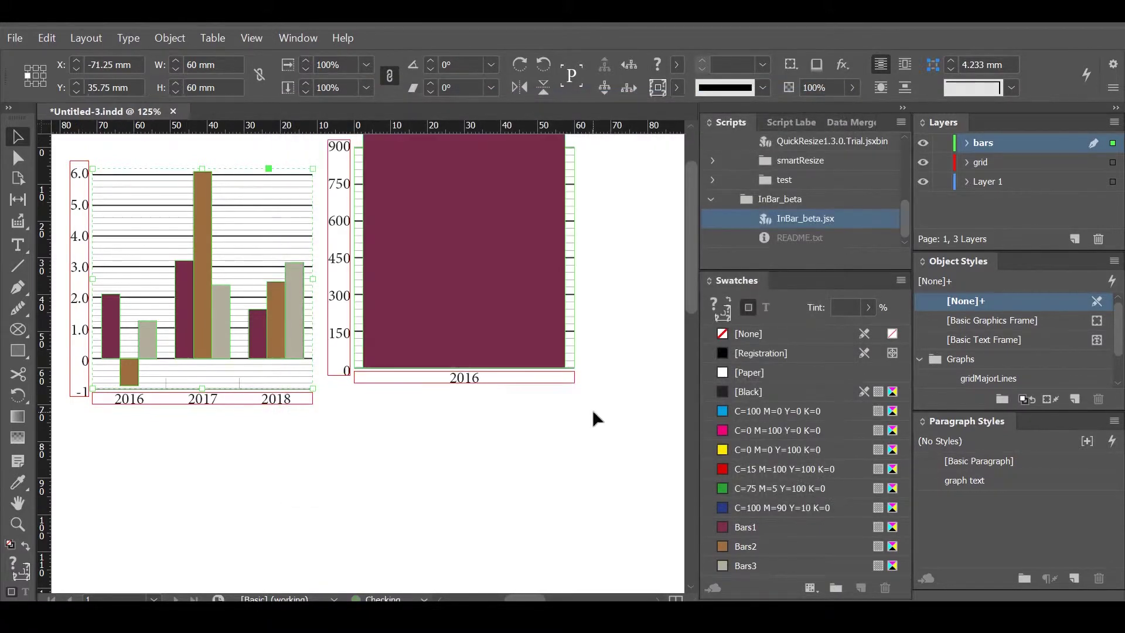
scroll(592, 411, "up", 2)
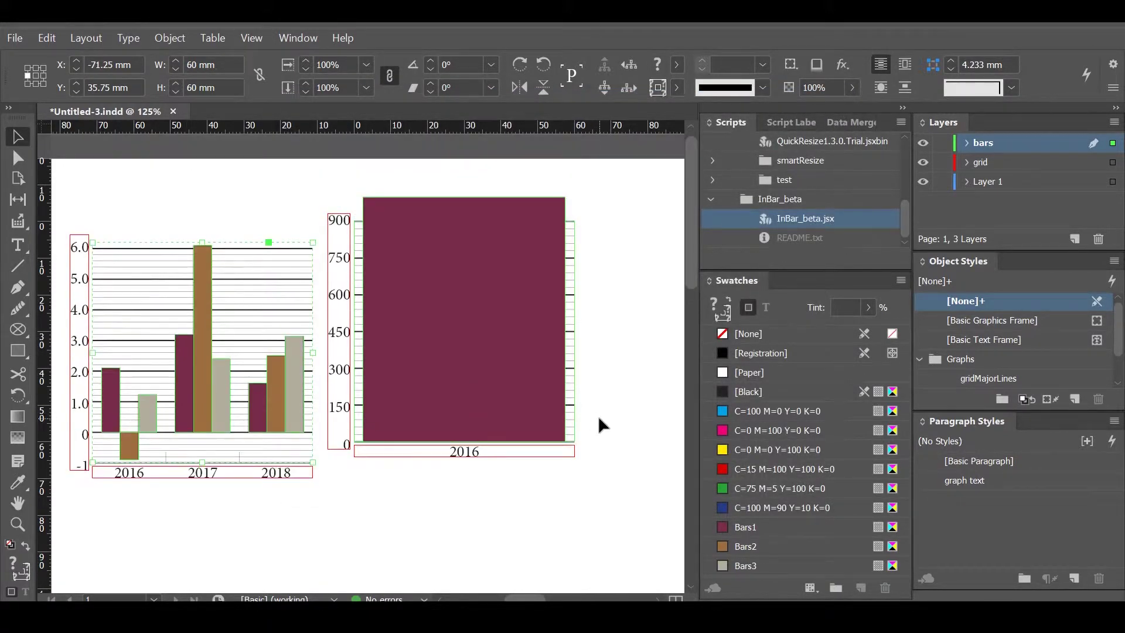
key("ctrl+z")
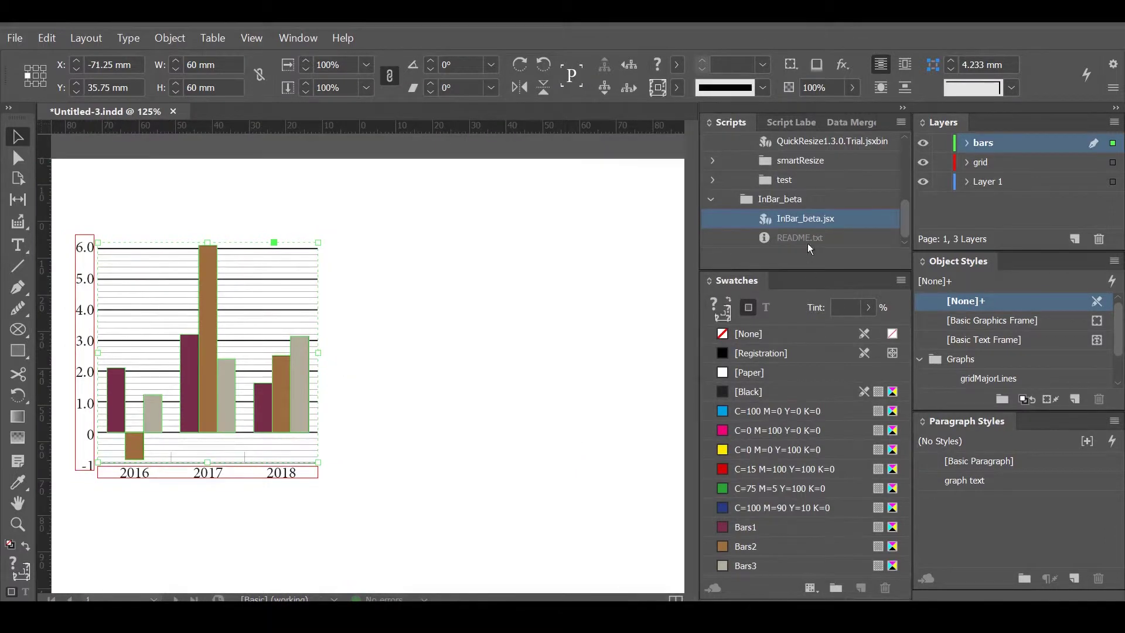
double_click(799, 219)
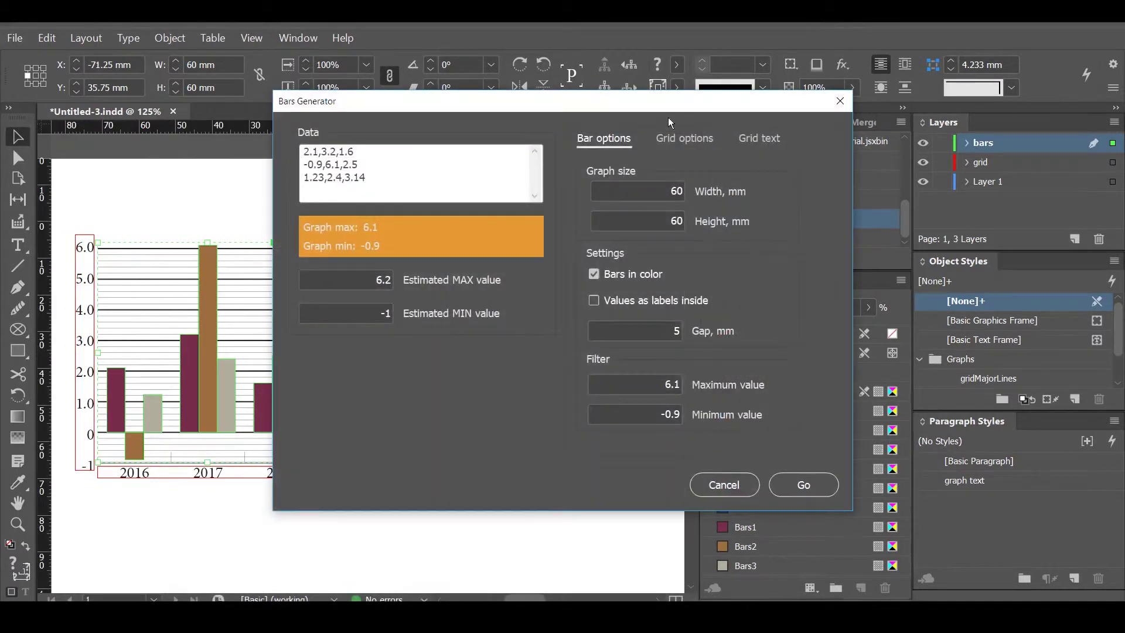
left_click_drag(646, 103, 774, 114)
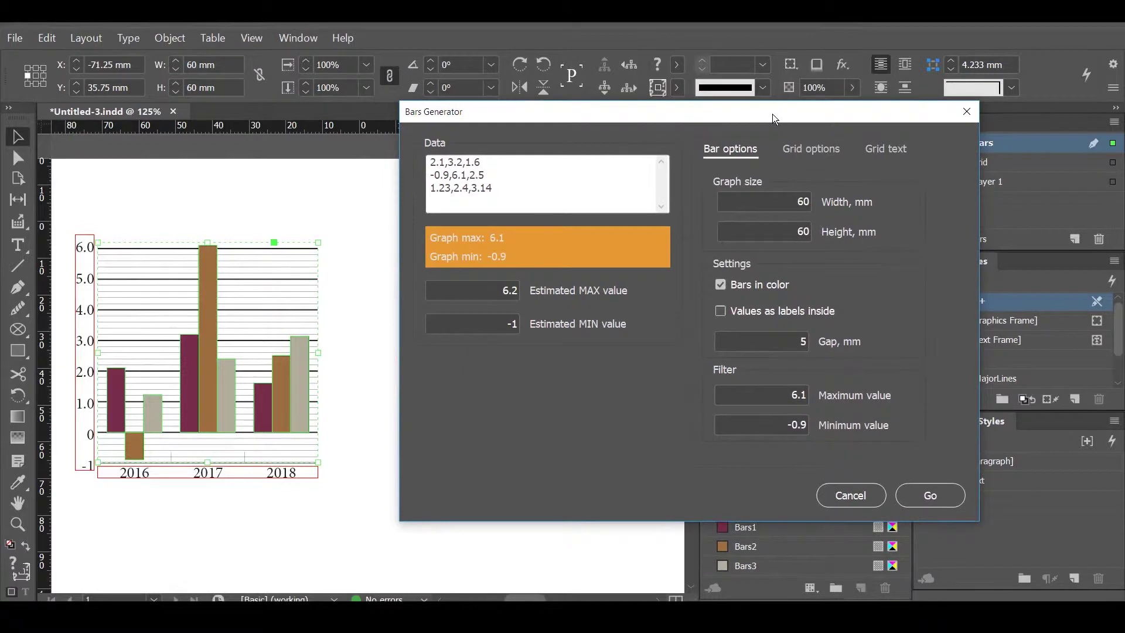
key("alt+Tab")
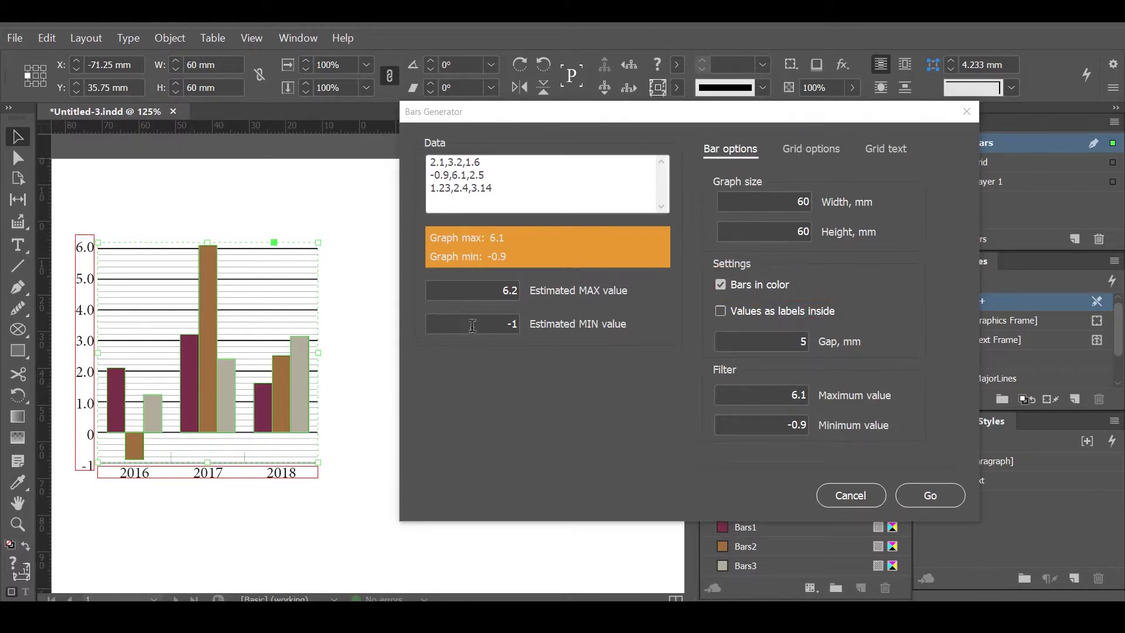
left_click(851, 496)
- Inspect the script label of the grey 2018 bar, and reselect the whole bar group to inspect its label
left_click(17, 157)
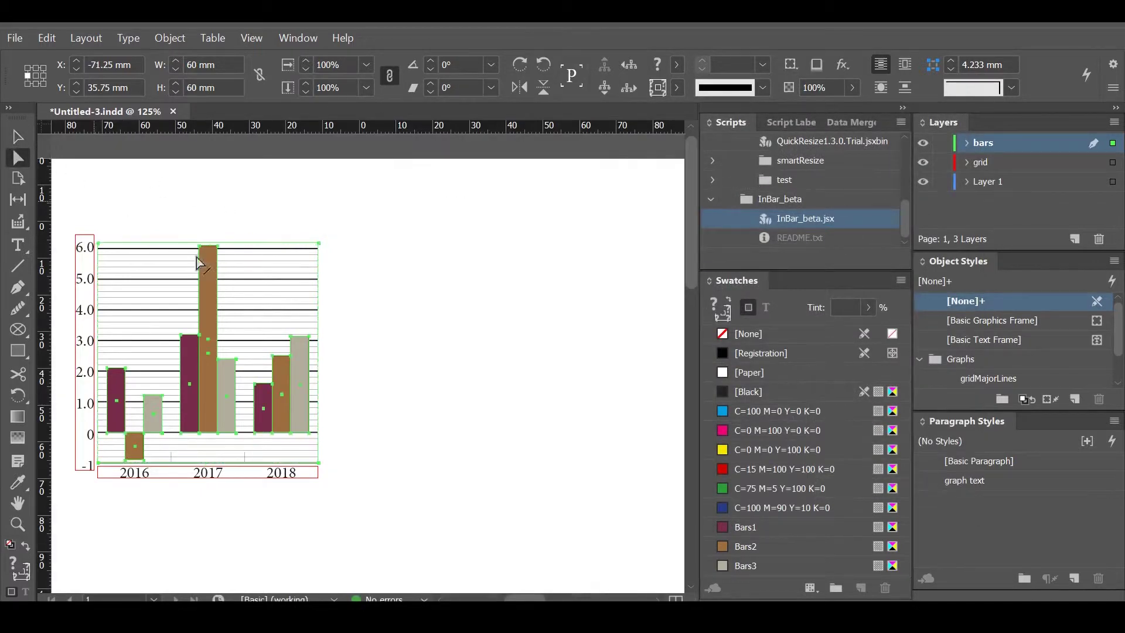
left_click(359, 382)
left_click(300, 350)
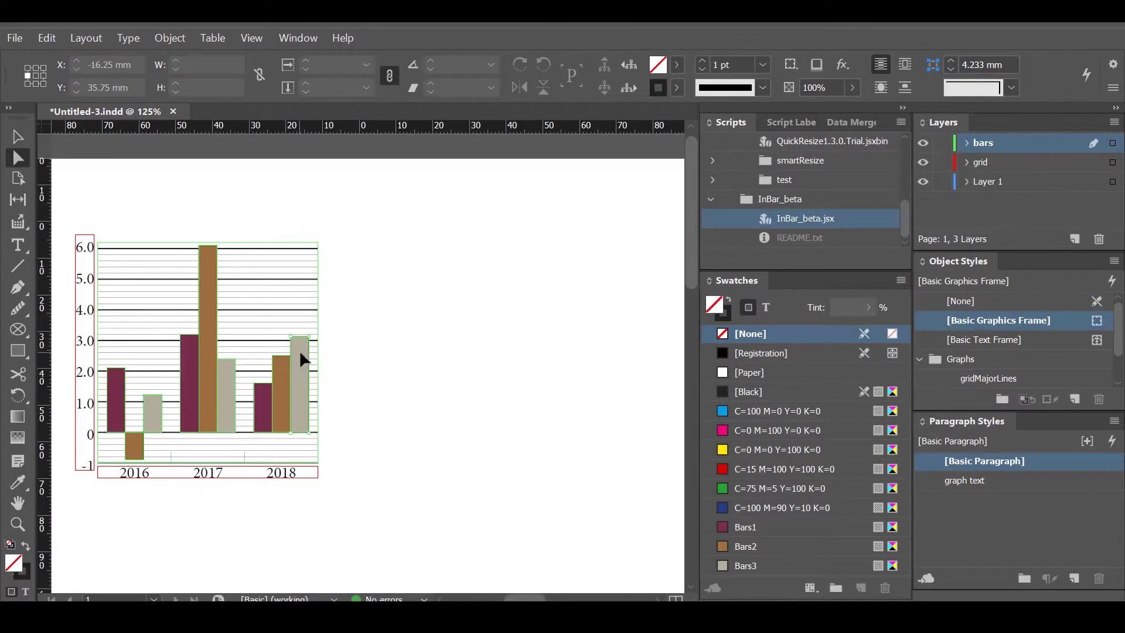
left_click(789, 120)
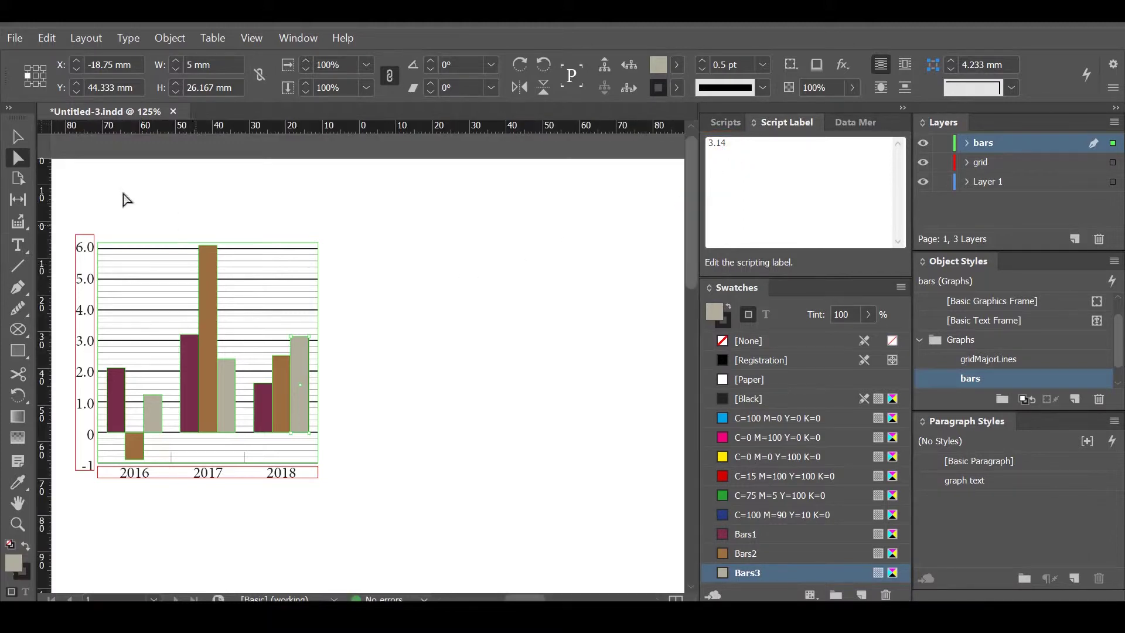
left_click(18, 136)
left_click(367, 314)
left_click(306, 374)
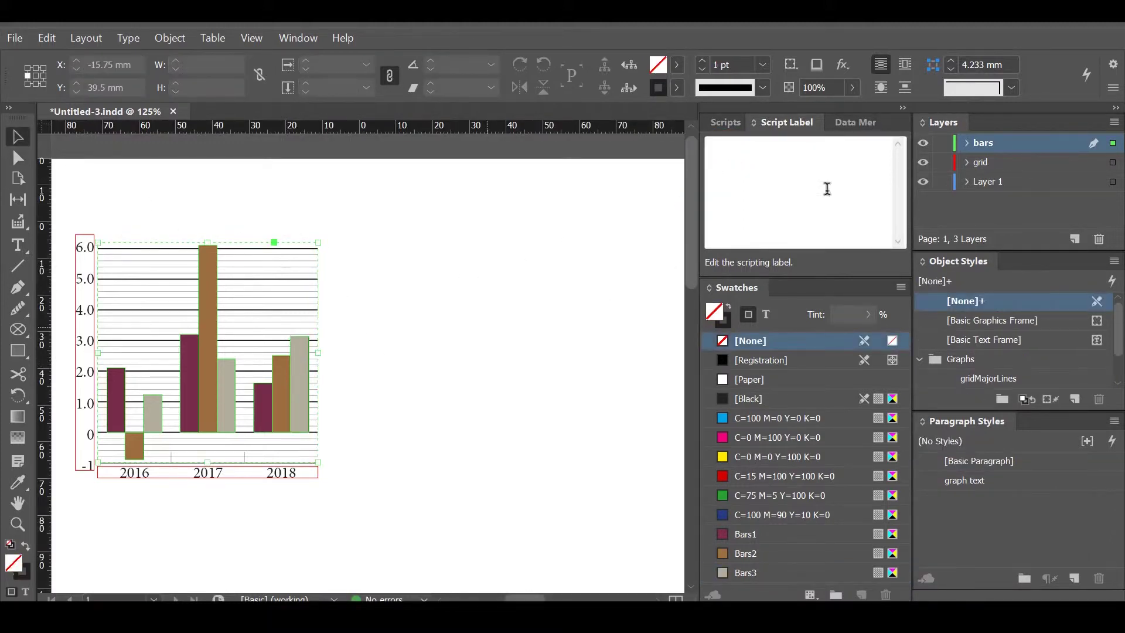
- Run InBar_beta.jsx on the selected graph, change the first value of the third data row to 123, and generate the graph
left_click(709, 123)
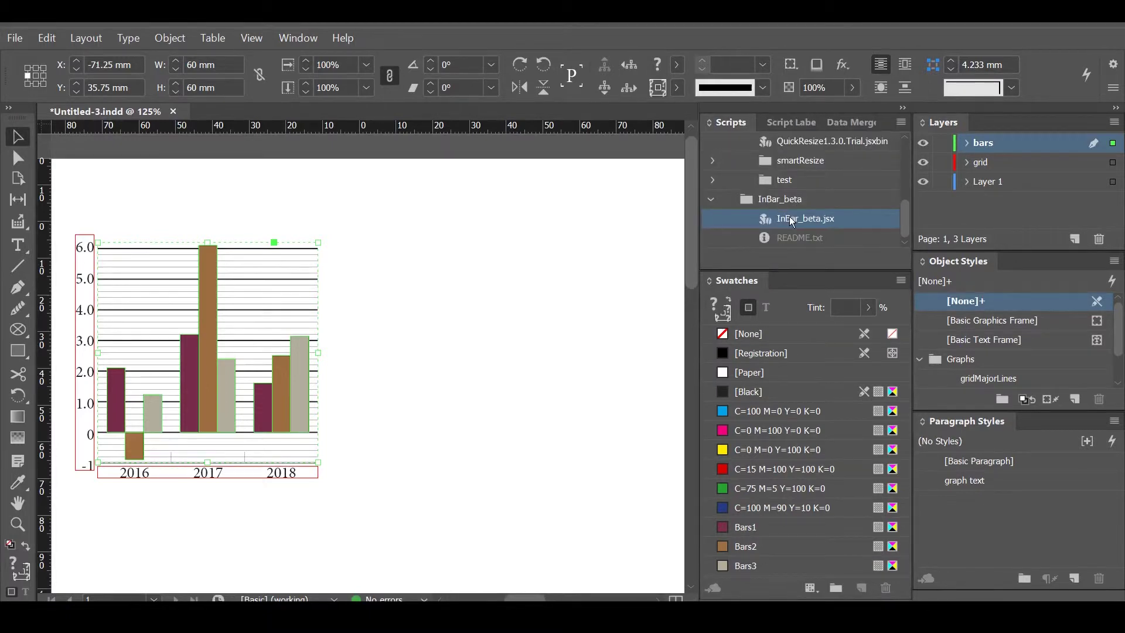
double_click(791, 219)
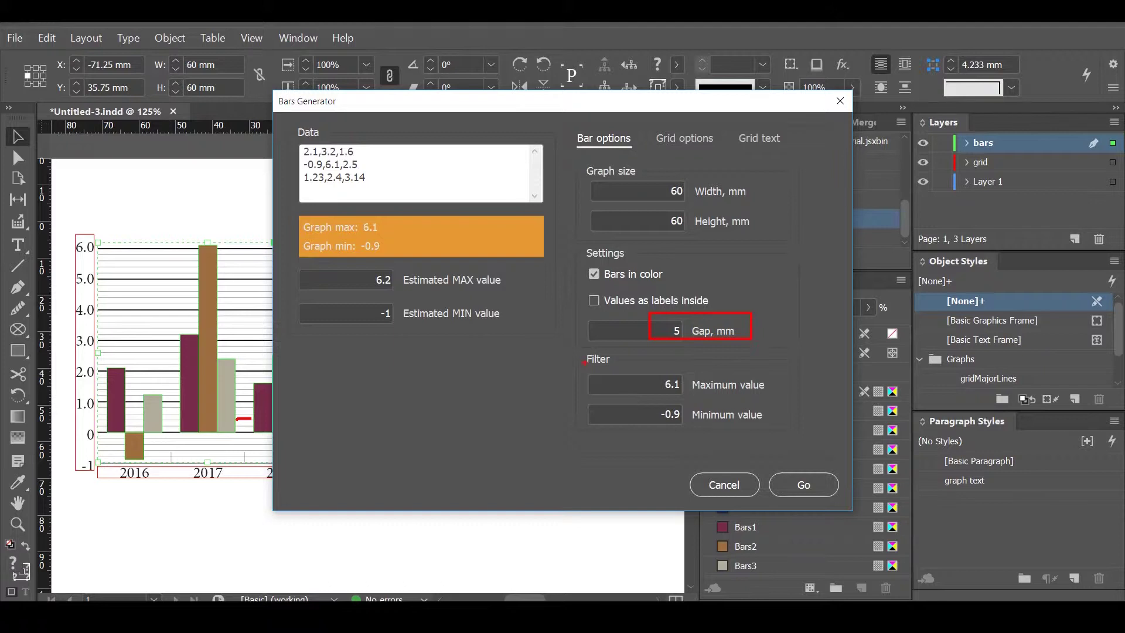
mouse_move(585, 362)
left_mouse_down()
mouse_move(715, 428)
mouse_move(772, 428)
left_mouse_up()
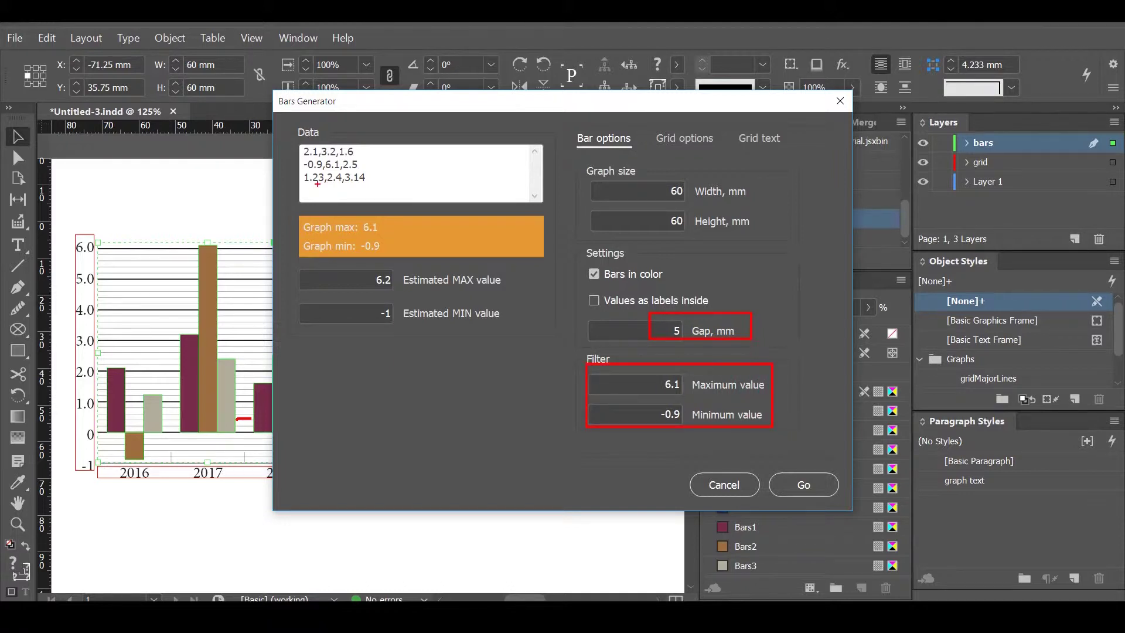
key("Escape")
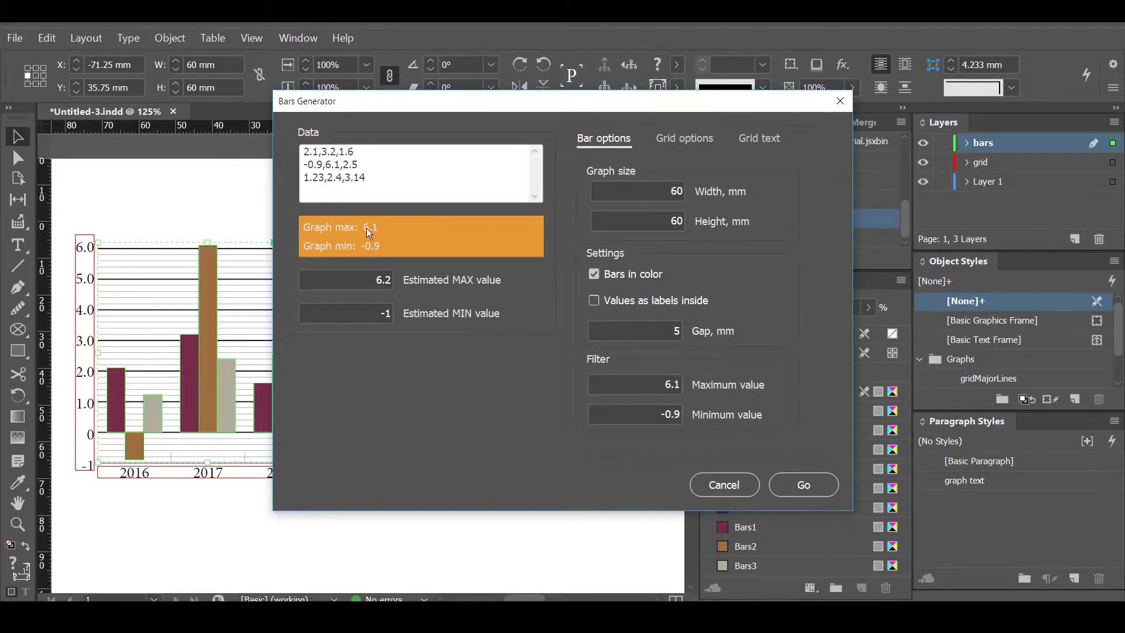
left_click(319, 177)
key("BackSpace")
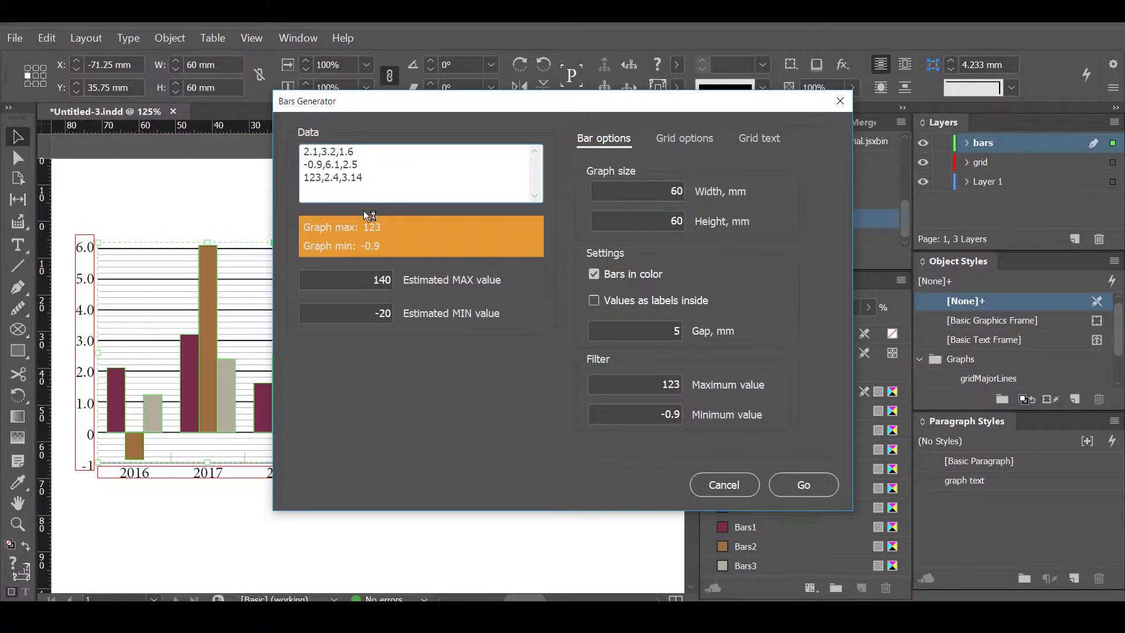
left_click(814, 485)
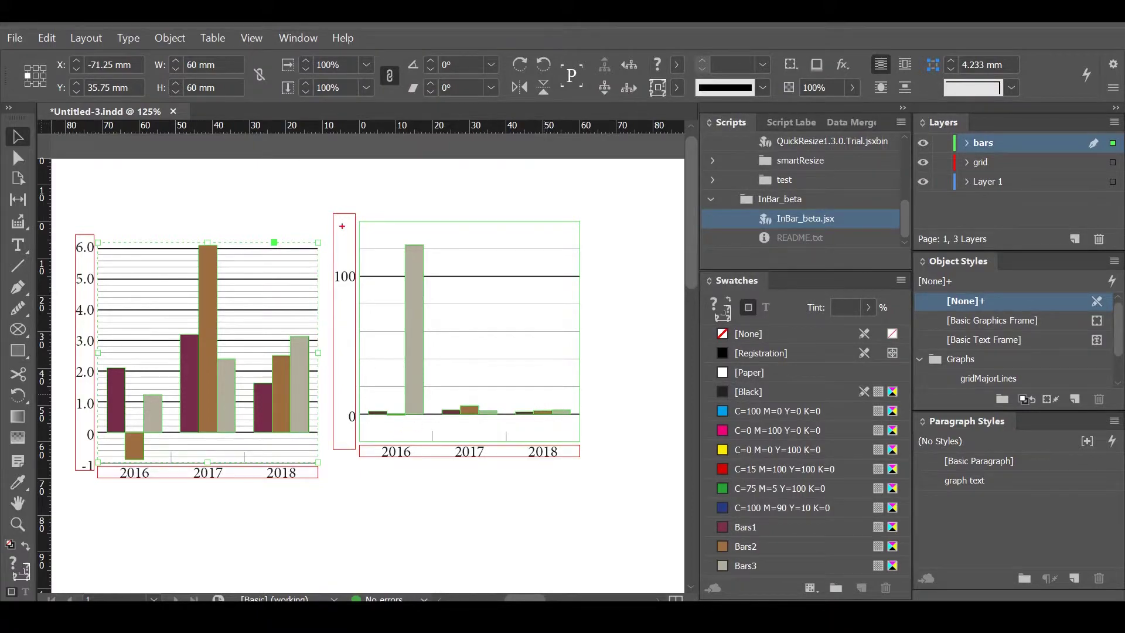
- Run InBar_beta.jsx on the graph containing the 123 bar and set its filter Maximum value to 8
left_click(343, 226)
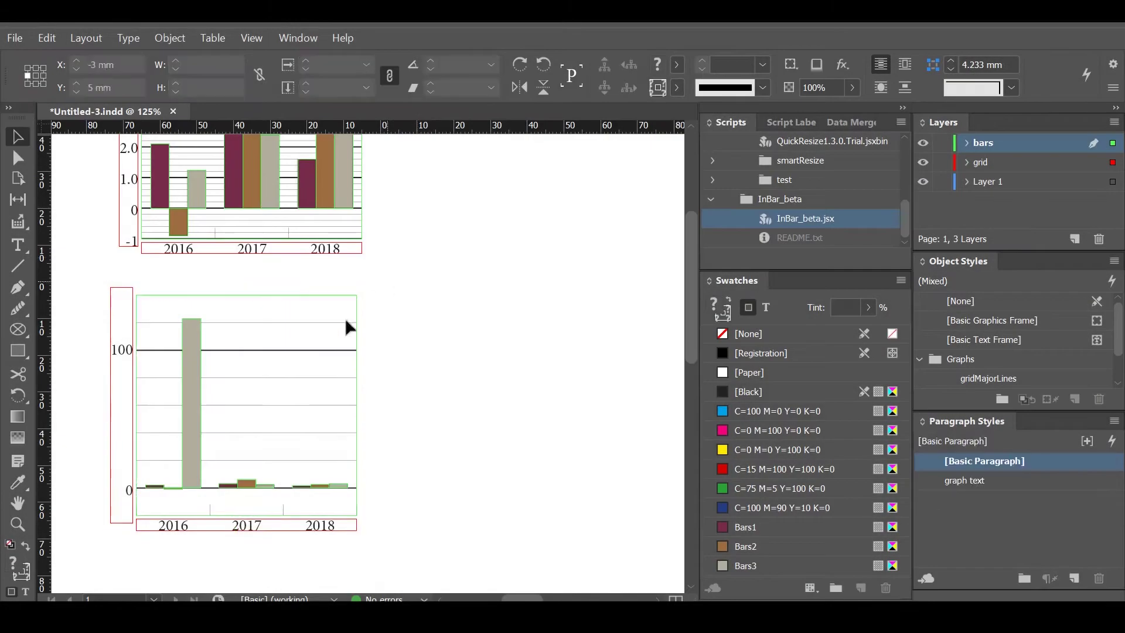
left_click(196, 402)
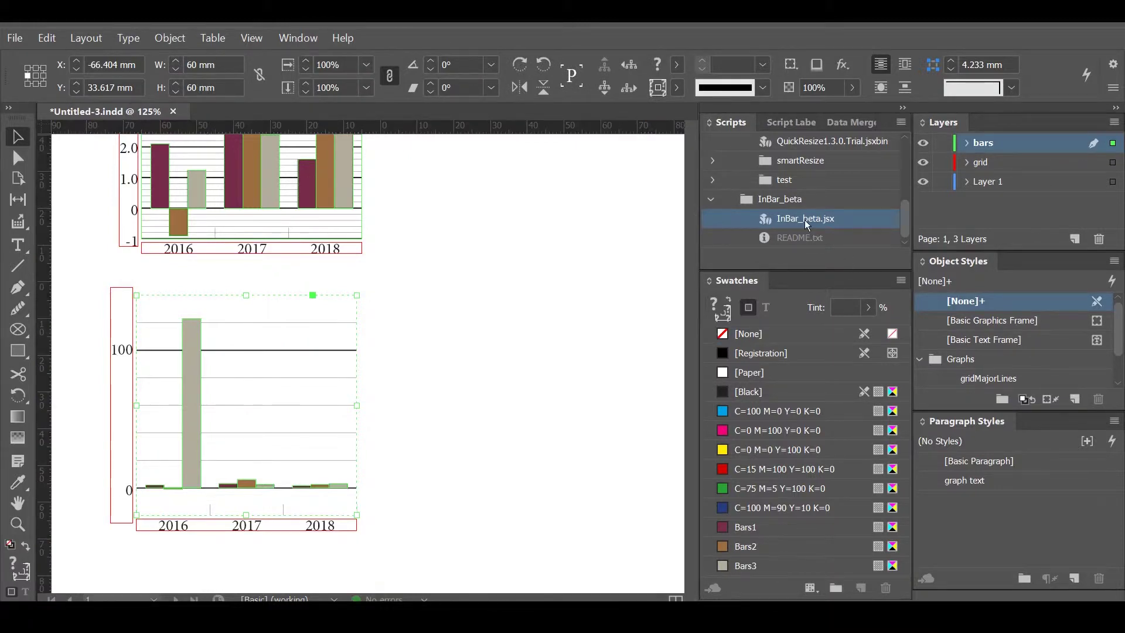
double_click(806, 225)
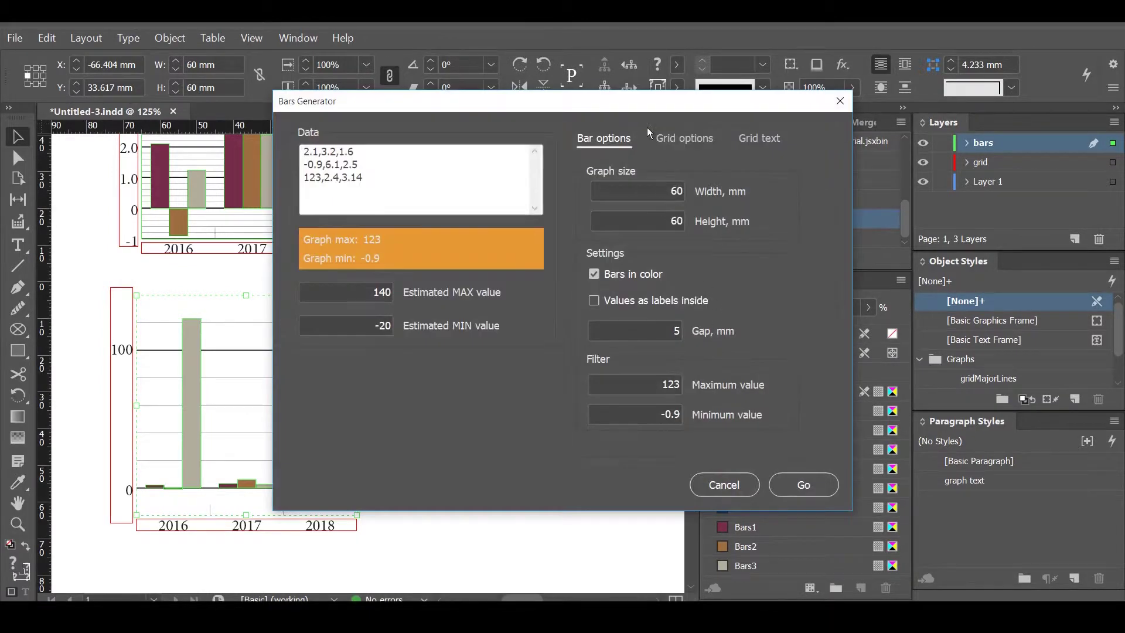
left_click_drag(638, 105, 826, 87)
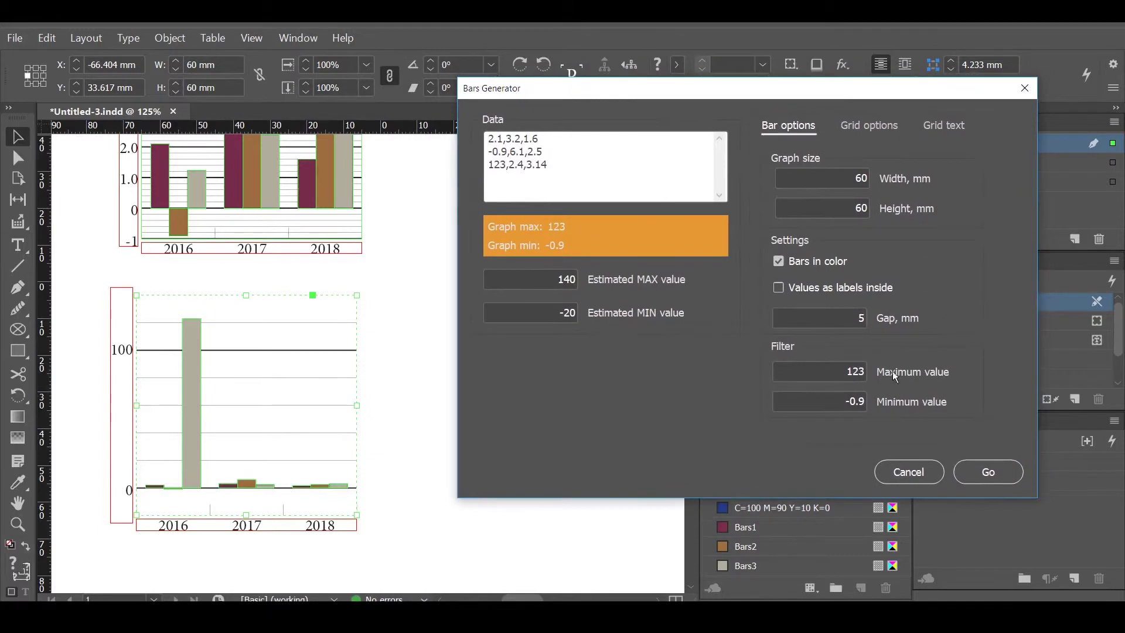
left_click(840, 369)
left_click_drag(840, 369, 894, 376)
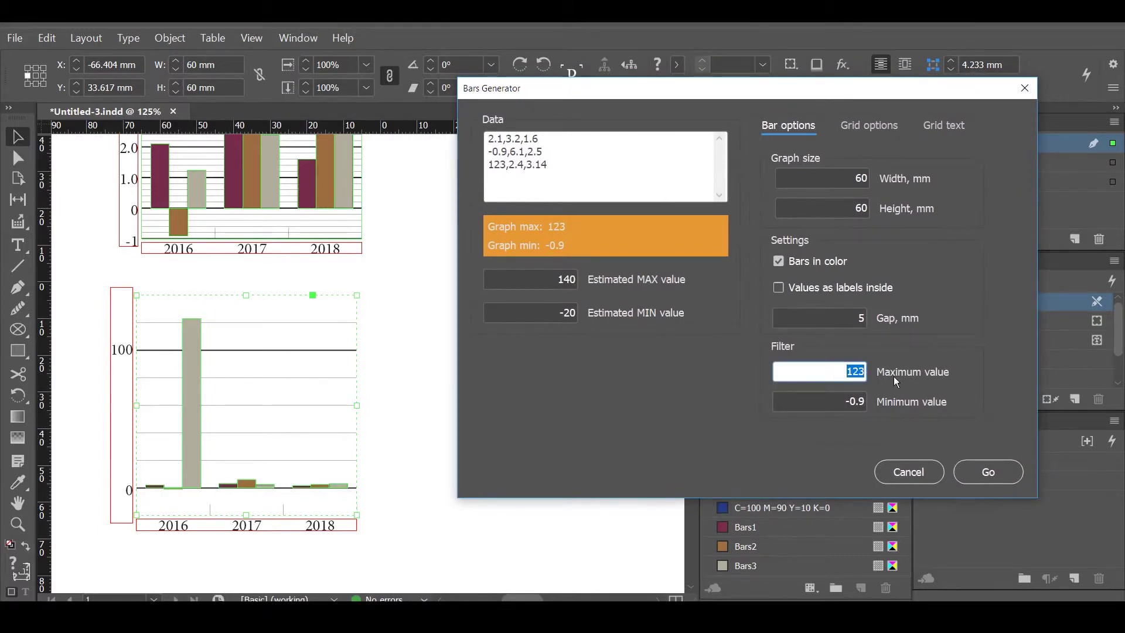
type("8")
- Set the horizontal grid line step to 0.2 and the Estimated MAX value to 8, and generate the filtered graph
left_click(880, 124)
left_click(844, 194)
type("0.2")
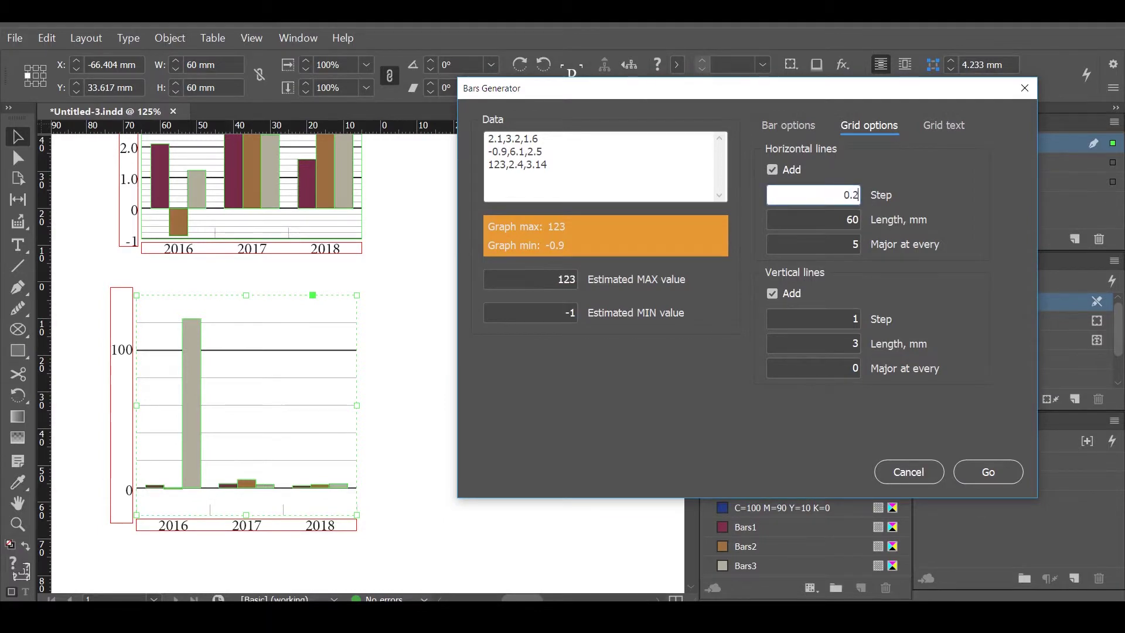
left_click(554, 280)
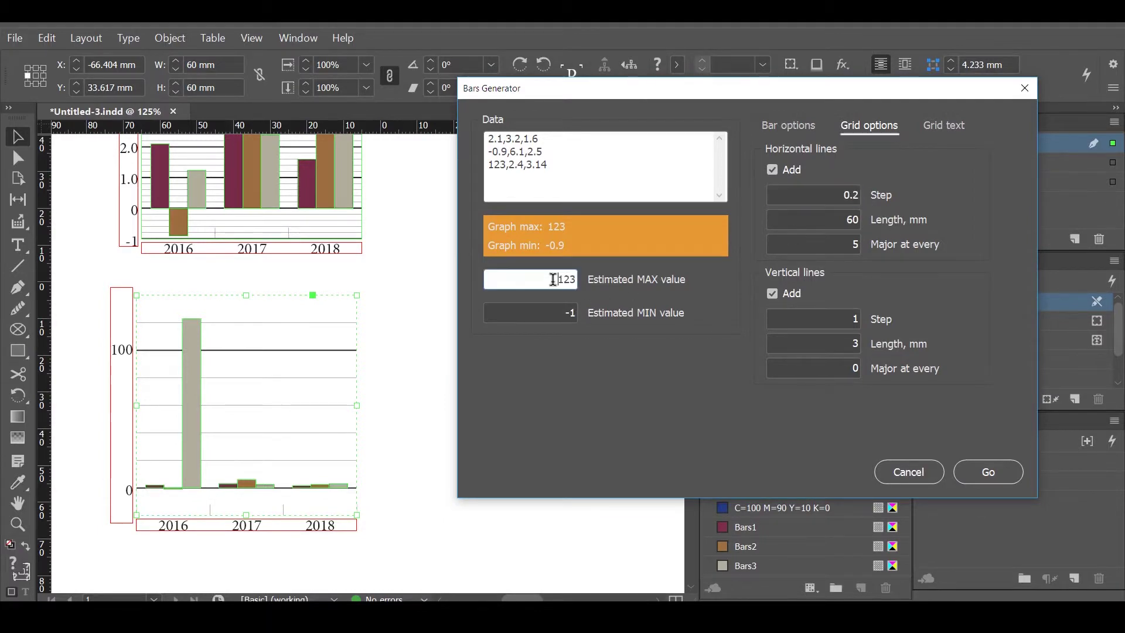
type("8")
left_click(999, 472)
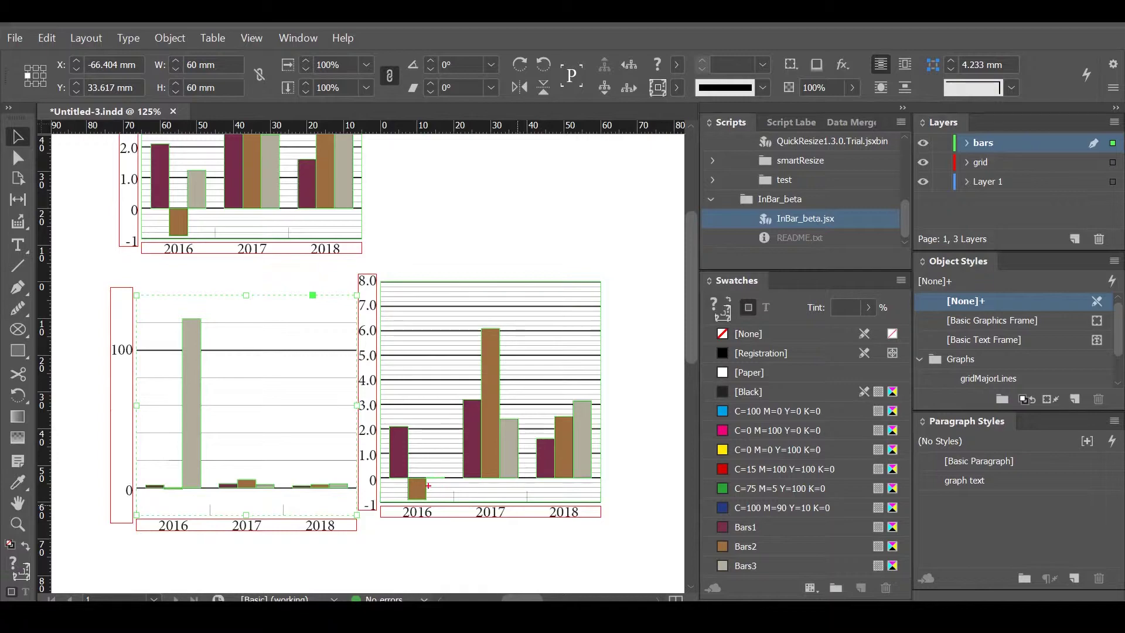
left_click_drag(428, 486, 449, 480)
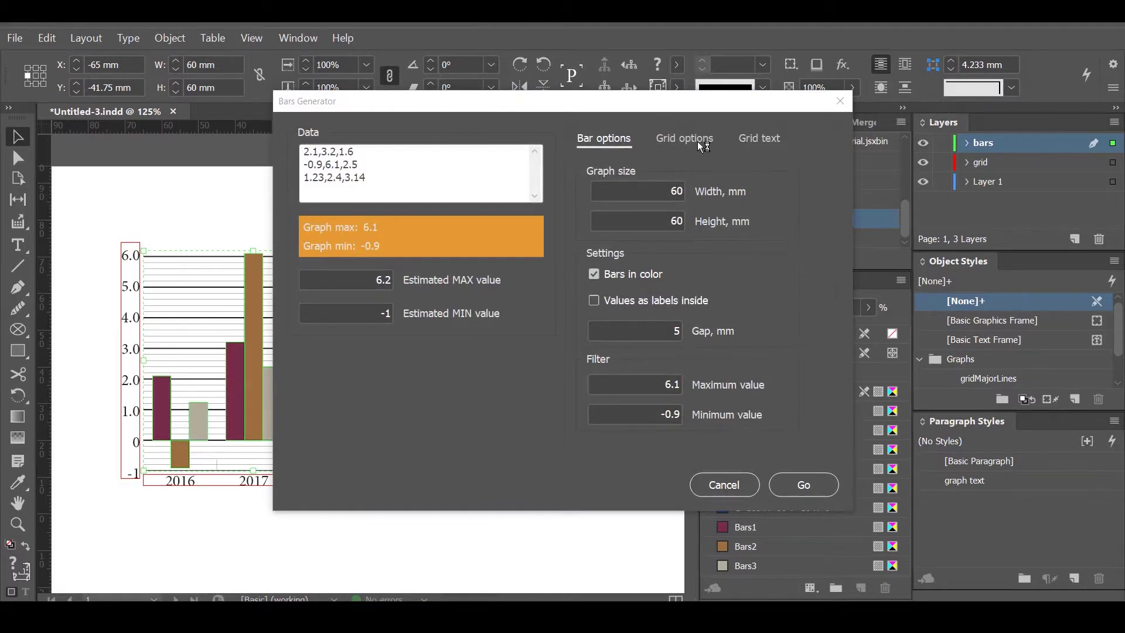
- Compare the graph size with the grid line lengths, and set the graph's width and height to 70 mm
left_click(699, 143)
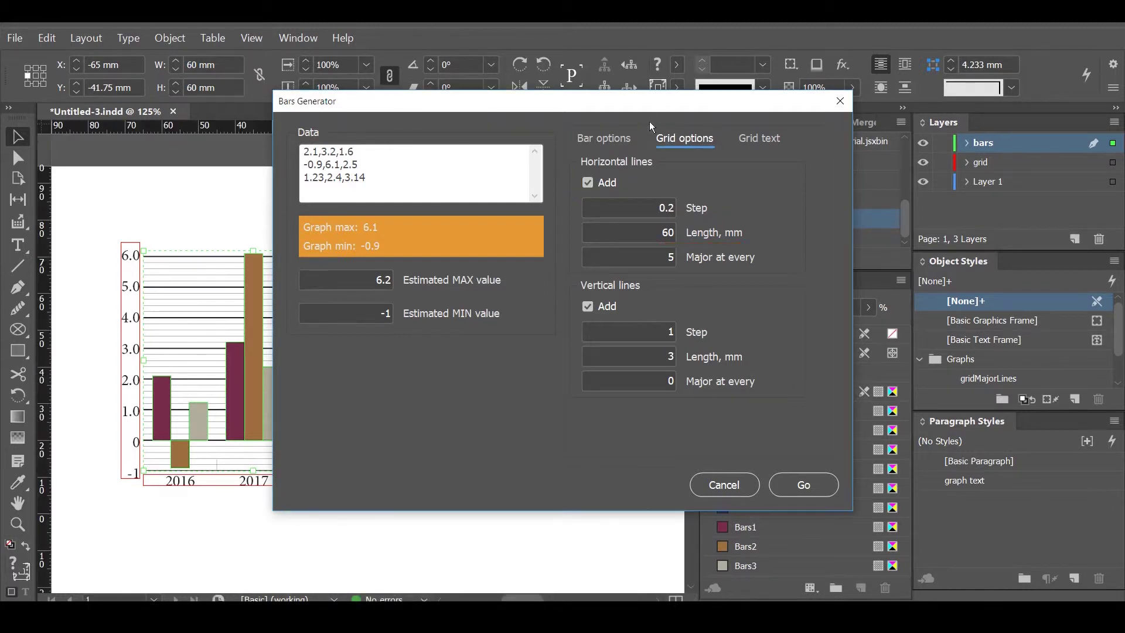
left_click(623, 138)
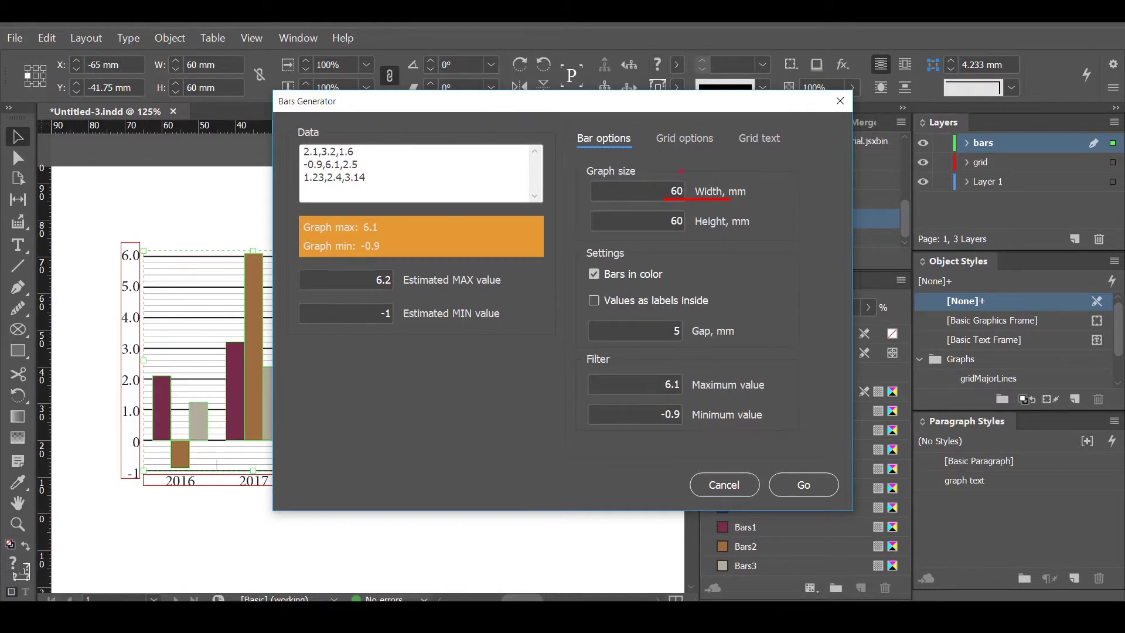
left_click(686, 141)
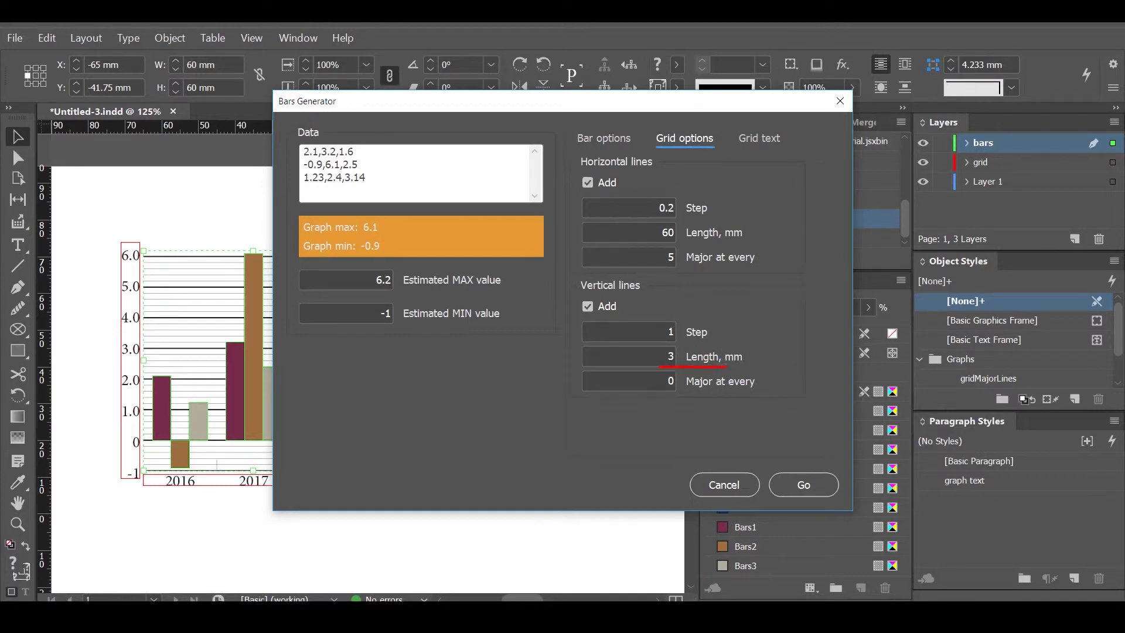
left_click(620, 141)
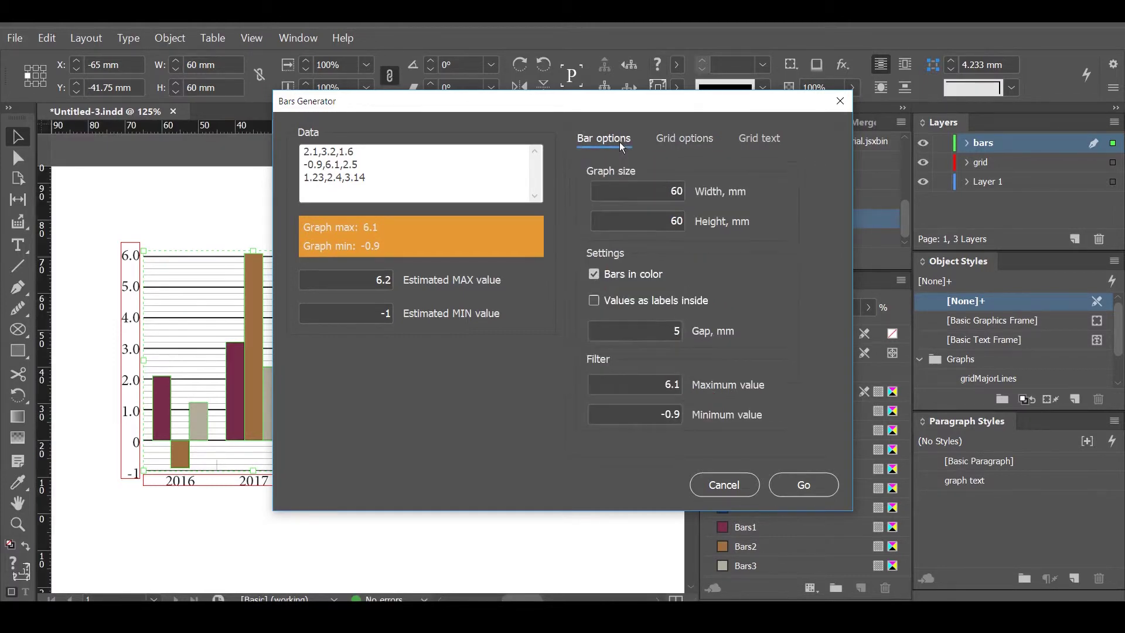
left_click(669, 193)
type("70")
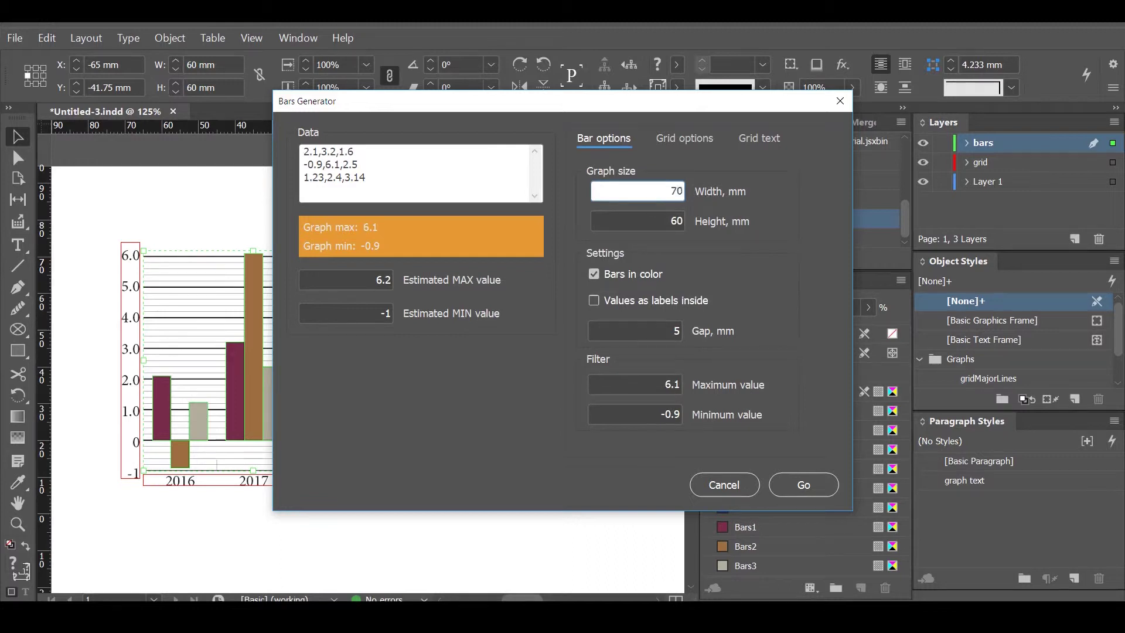
key("Tab")
type("70")
- Examine the horizontal and vertical grid line lengths and the horizontal Major at every setting
left_click(697, 138)
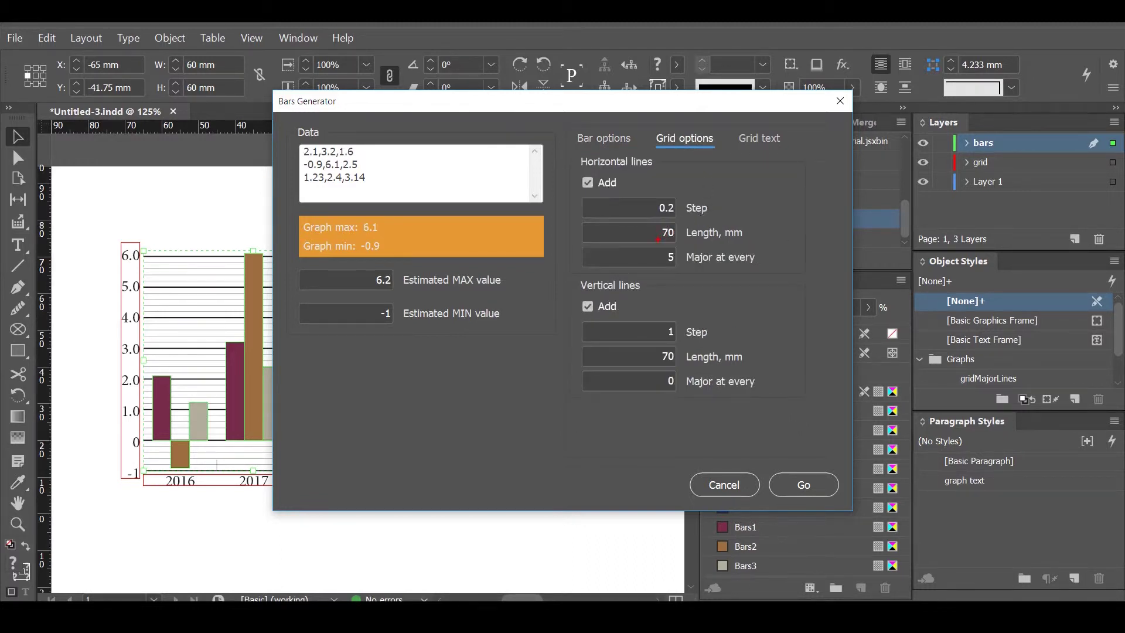
left_click_drag(657, 239, 688, 240)
left_click_drag(664, 367, 693, 367)
left_click_drag(663, 273, 767, 249)
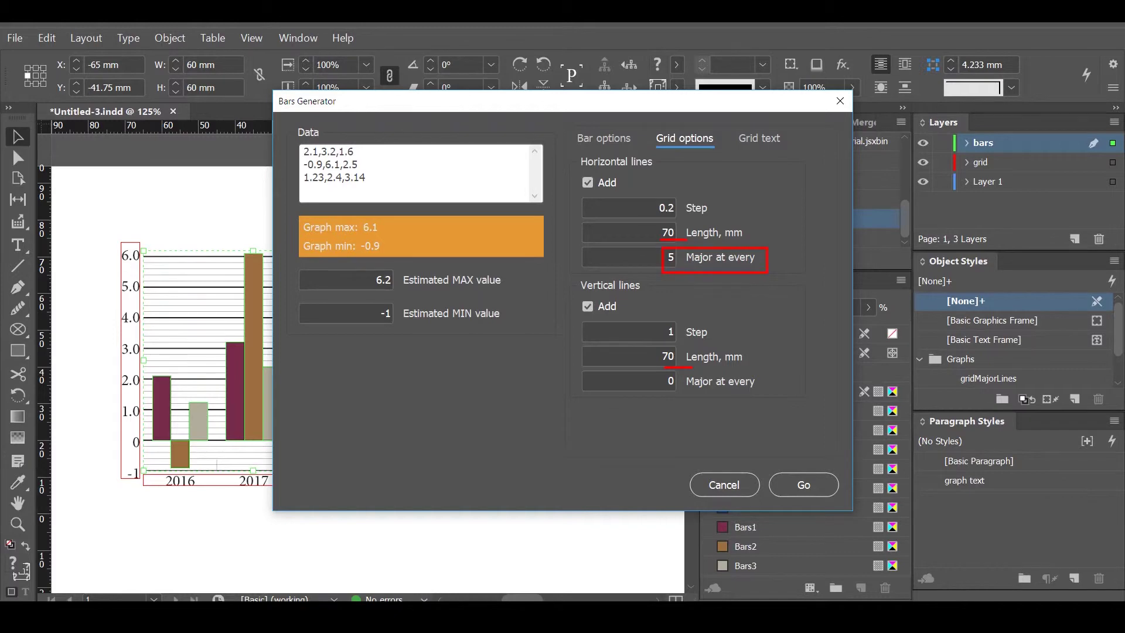
- Examine the grid text settings for value labels, major-line labels, category labels and the available paragraph styles
key("Escape")
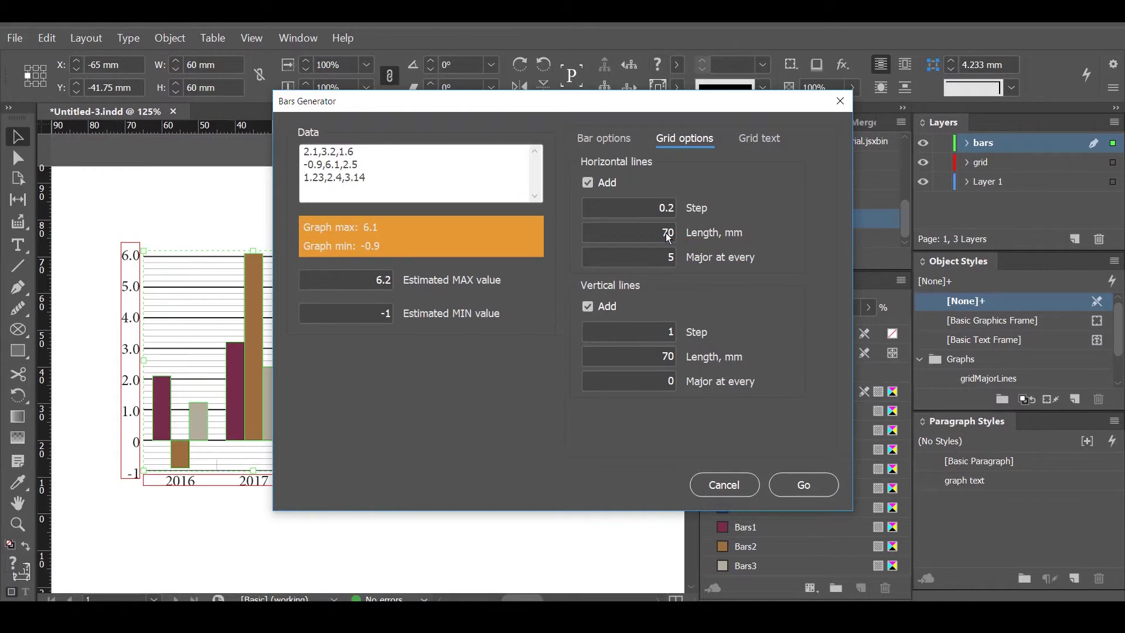
key("ctrl+2")
left_click(760, 139)
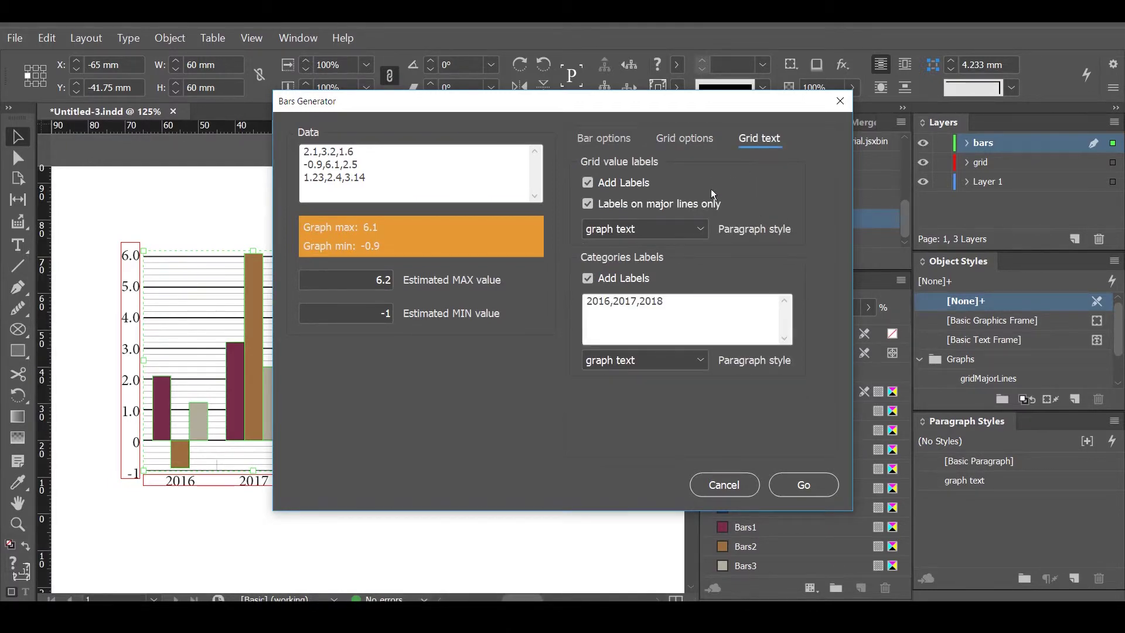
key("ctrl+2")
left_click_drag(572, 169, 658, 194)
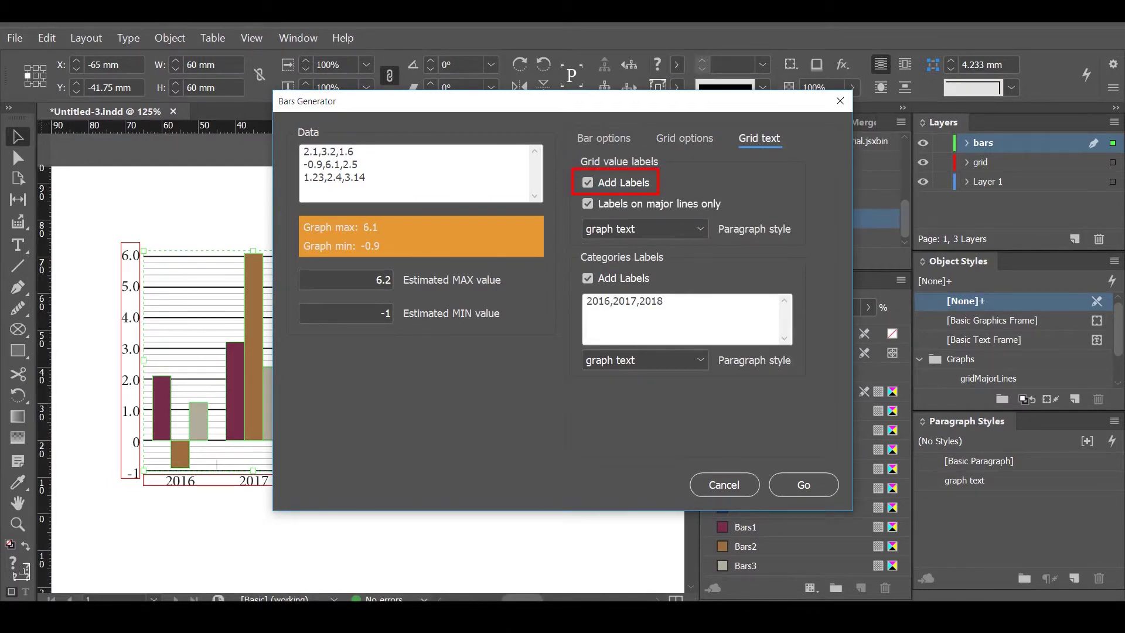
mouse_move(115, 240)
left_mouse_down()
mouse_move(117, 401)
mouse_move(138, 484)
left_mouse_up()
left_click_drag(100, 442, 130, 440)
mouse_move(89, 403)
left_mouse_down()
mouse_move(116, 406)
mouse_move(107, 379)
mouse_move(126, 378)
left_mouse_up()
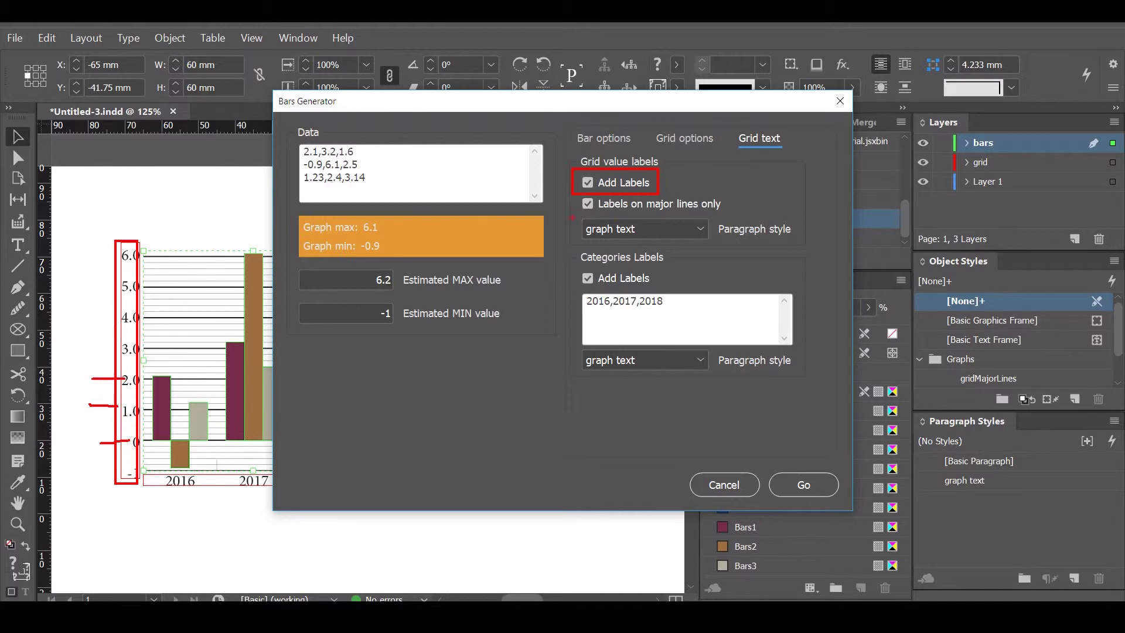
left_click_drag(573, 218, 610, 198)
left_click_drag(578, 245, 796, 218)
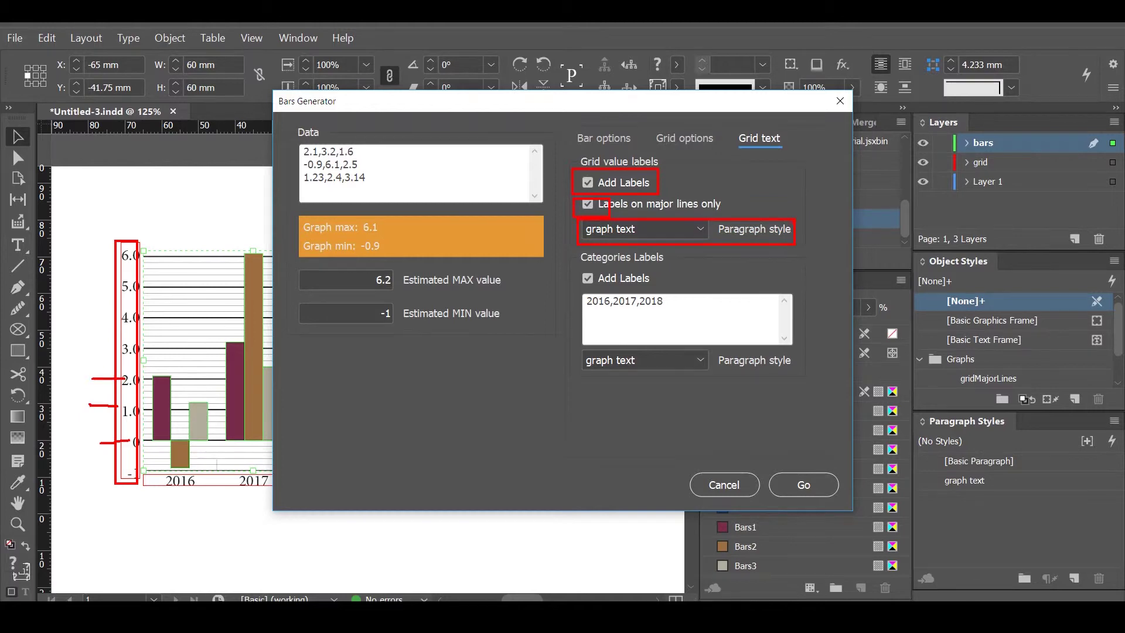
left_click(701, 228)
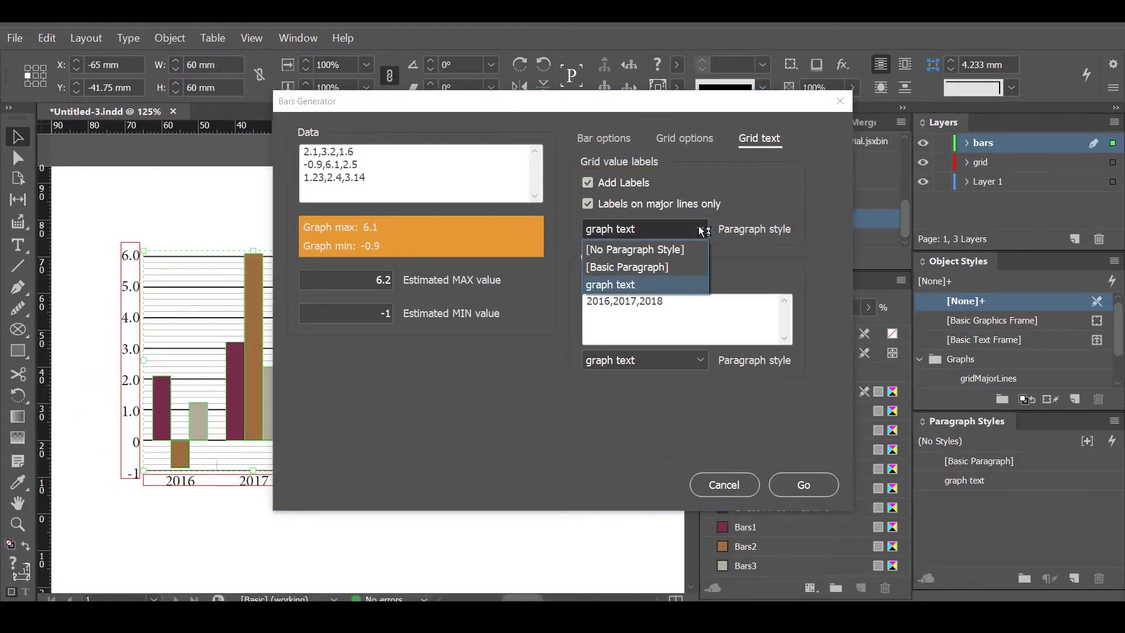
left_click_drag(586, 277, 655, 292)
key("Escape")
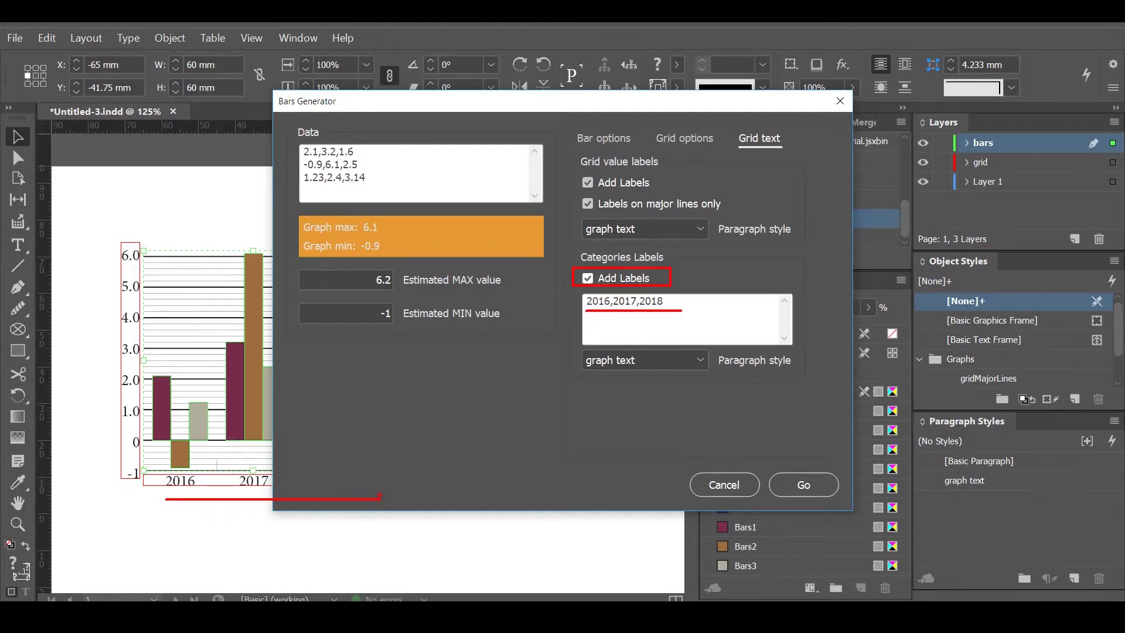
- Try adding 2020 to the list of category labels, and remove it again
left_click(676, 301)
type(", 2020")
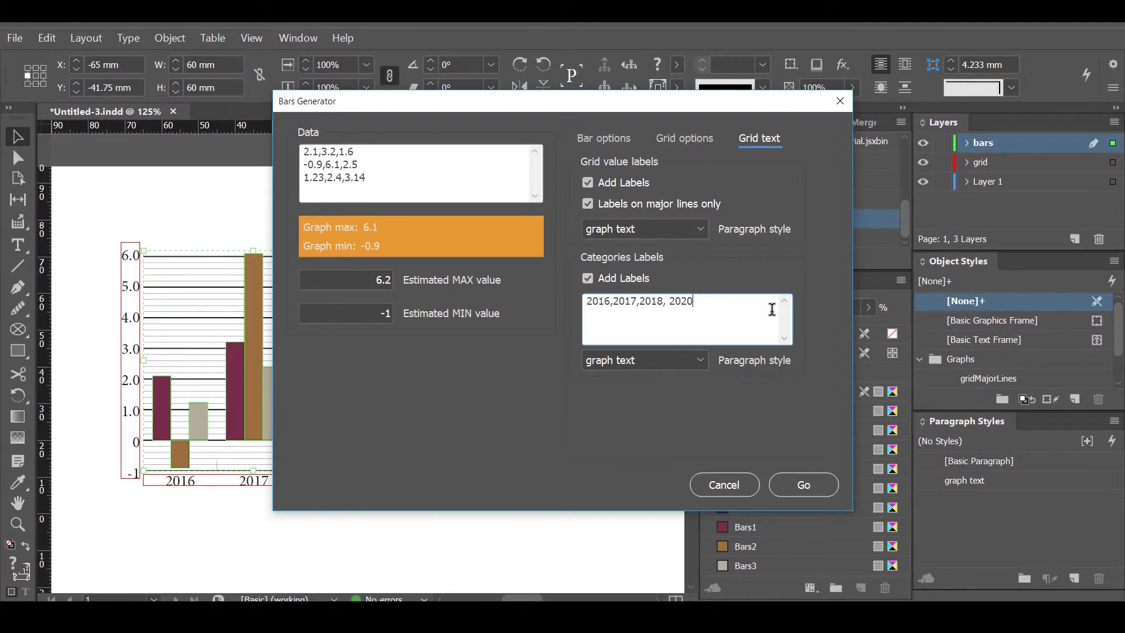
key("BackSpace")
key("BackSpace")
key("BackSpace")
key("BackSpace")
key("BackSpace")
key("BackSpace")
- Check the category labels' paragraph style and generate the 70 mm graph with the 2016, 2017 and 2018 labels
left_click_drag(590, 382, 800, 381)
key("Escape")
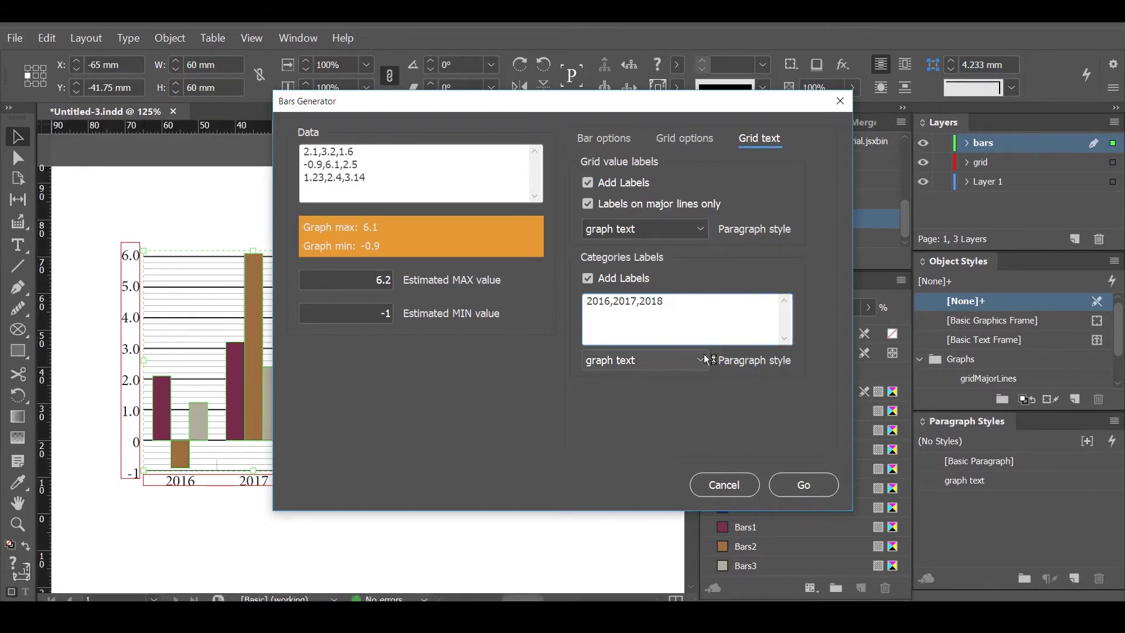
left_click(824, 486)
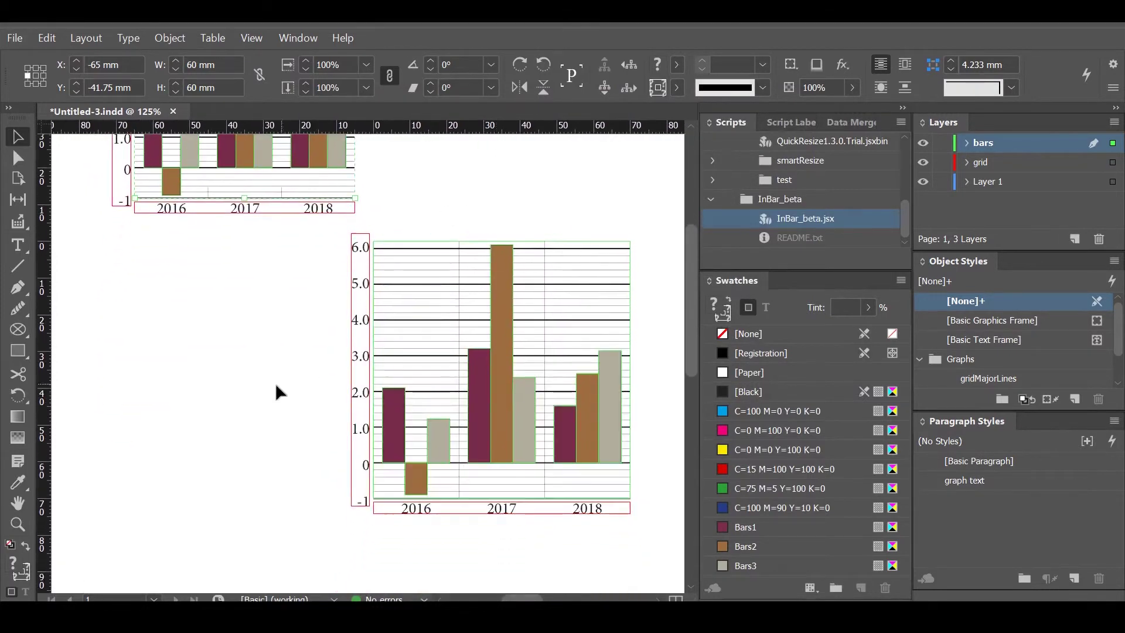
- Try moving the bars group and the grid group apart, and undo the moves
left_click_drag(553, 284, 237, 323)
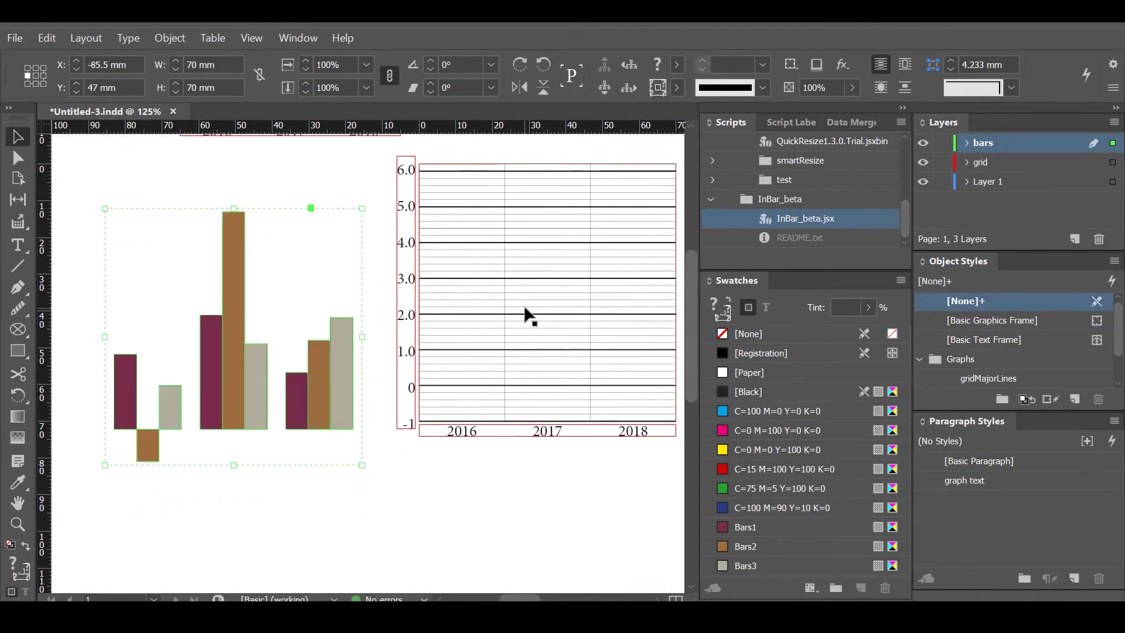
left_click_drag(210, 365, 527, 584)
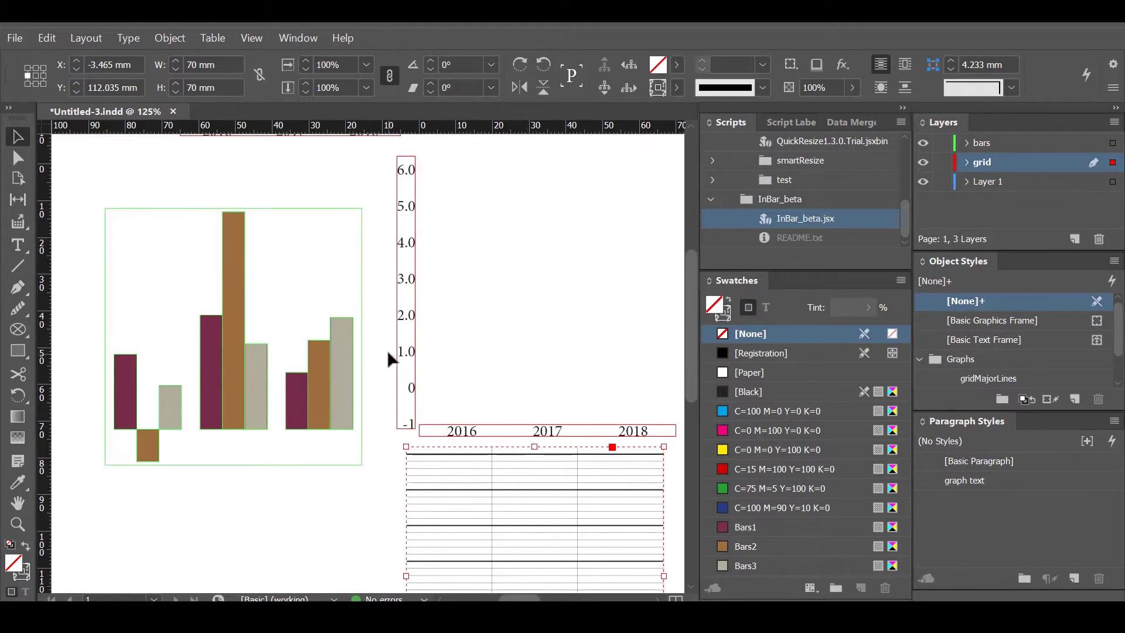
left_click(481, 355)
left_click_drag(503, 427, 499, 385)
key("ctrl+z")
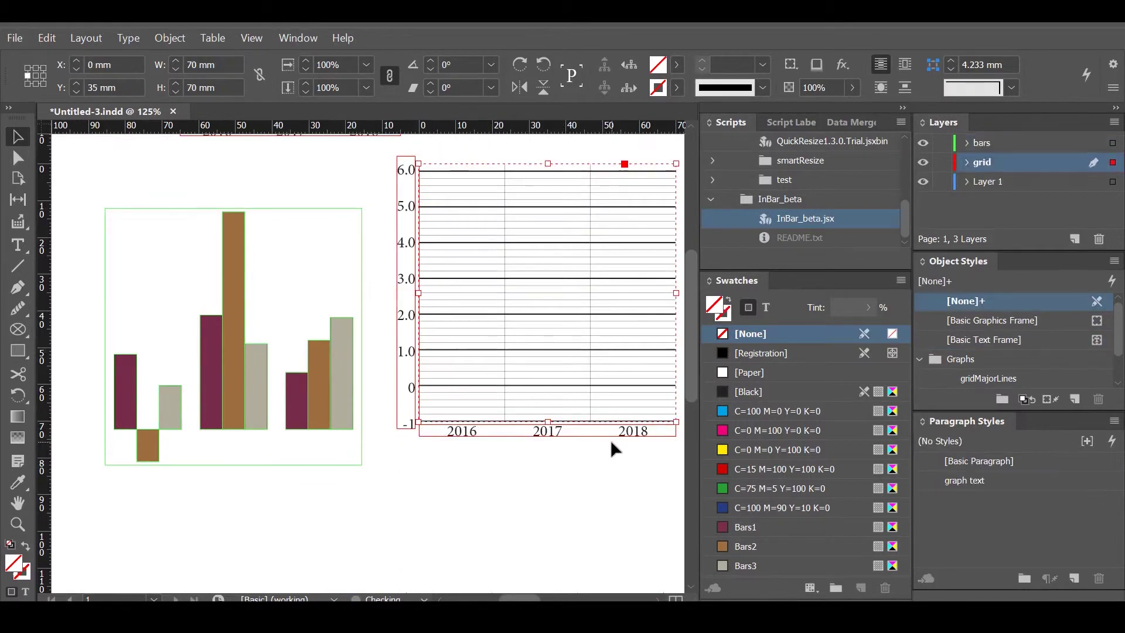
left_click_drag(457, 510, 424, 525)
left_click(529, 480)
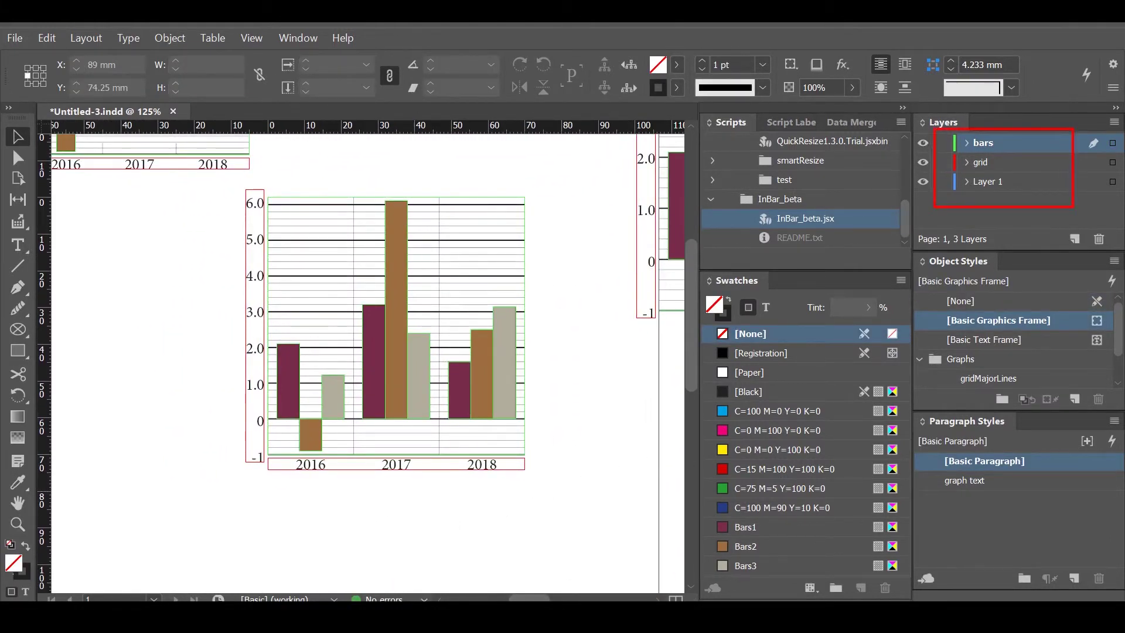
- Hide and show the bars layer and the grid layer in turn to check what each contains
left_click(923, 142)
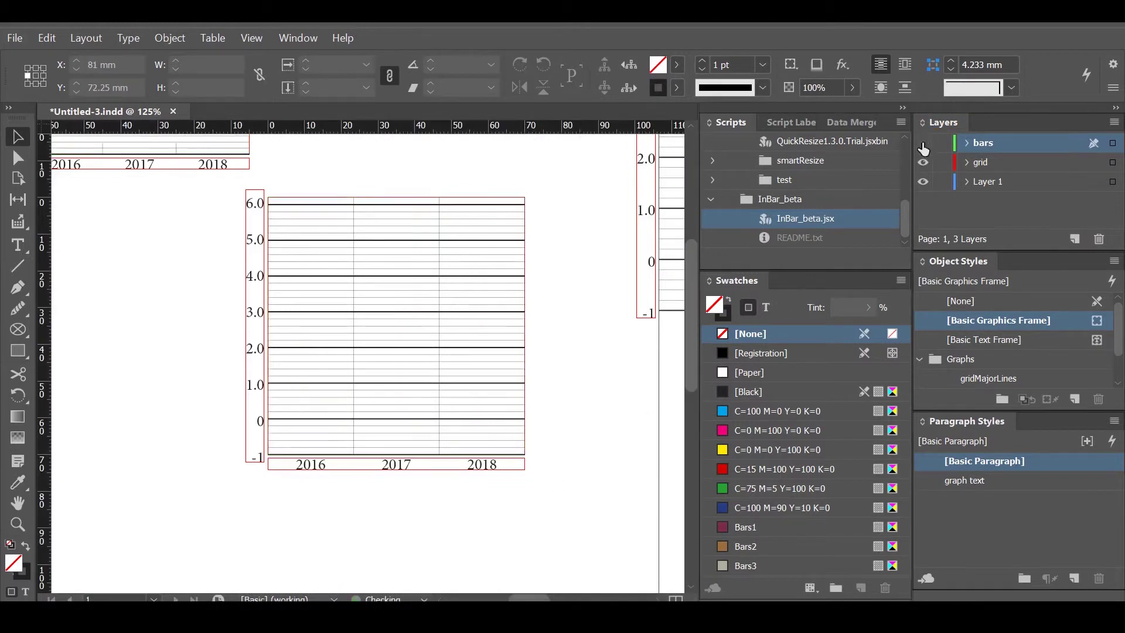
left_click(924, 142)
left_click(925, 163)
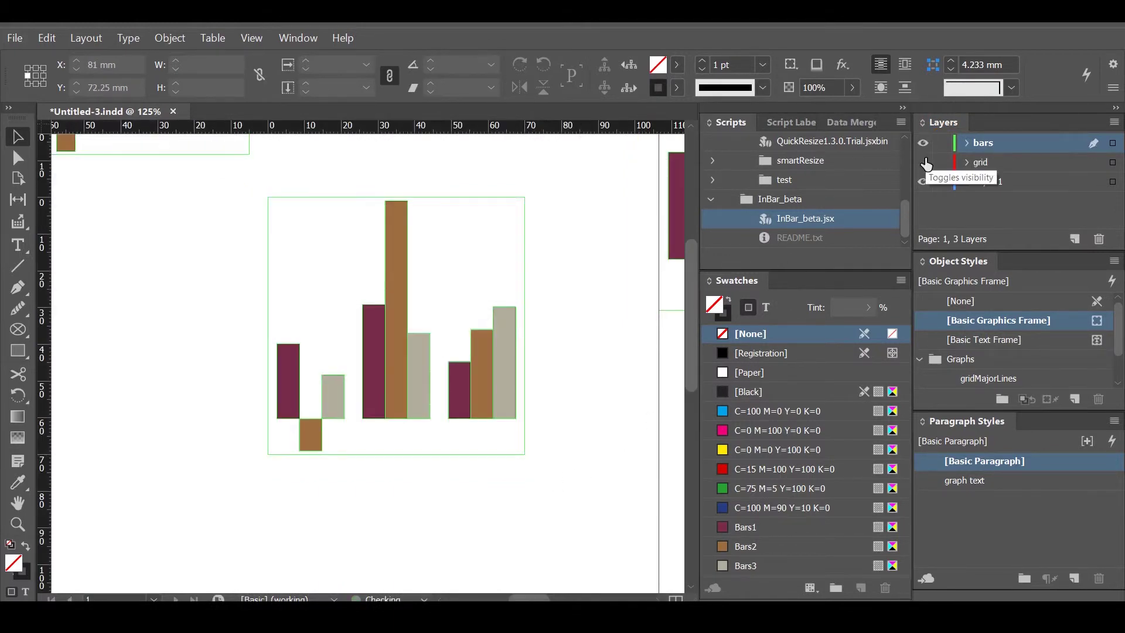
left_click(924, 163)
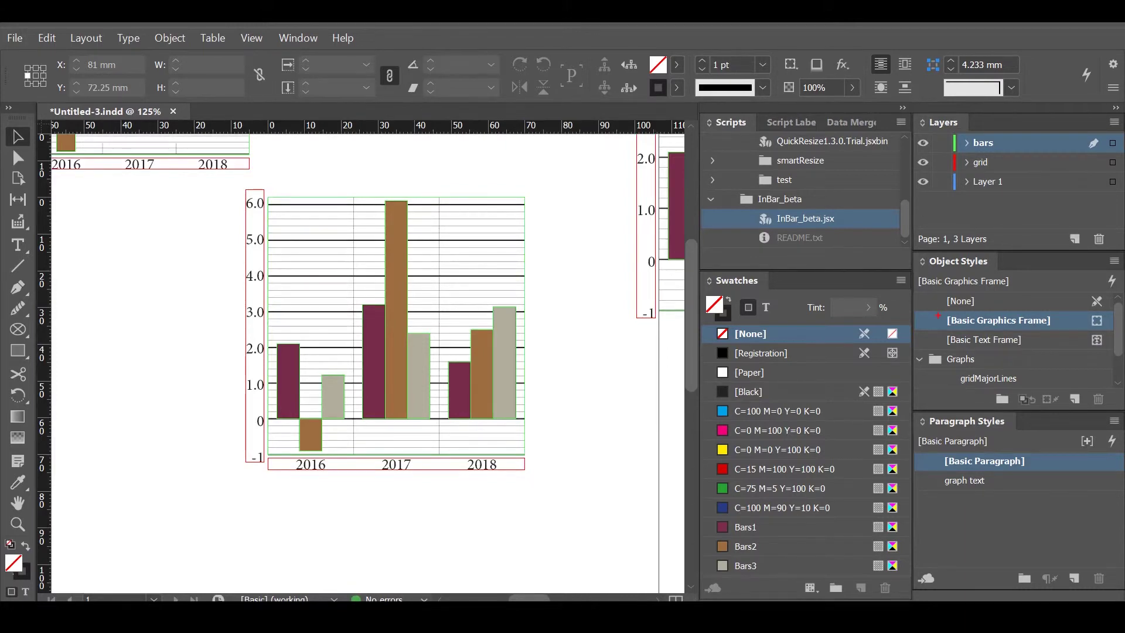
- Examine the gridMajorLines, bars and gridLines object styles in the Graphs group and the graph text paragraph style
left_click(961, 358)
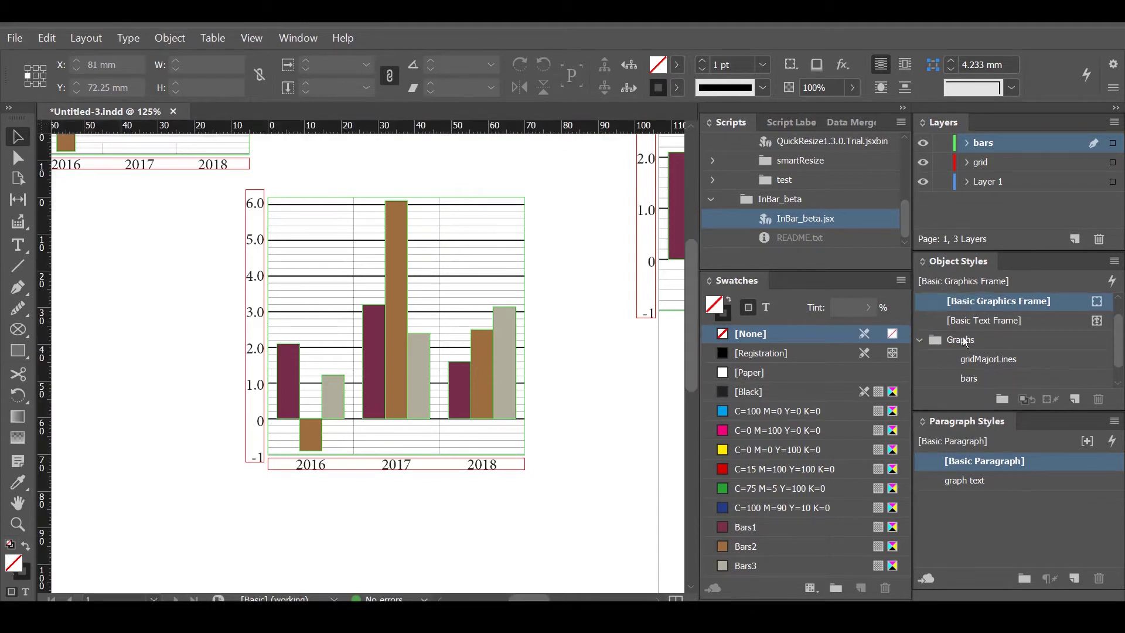
left_click(923, 357)
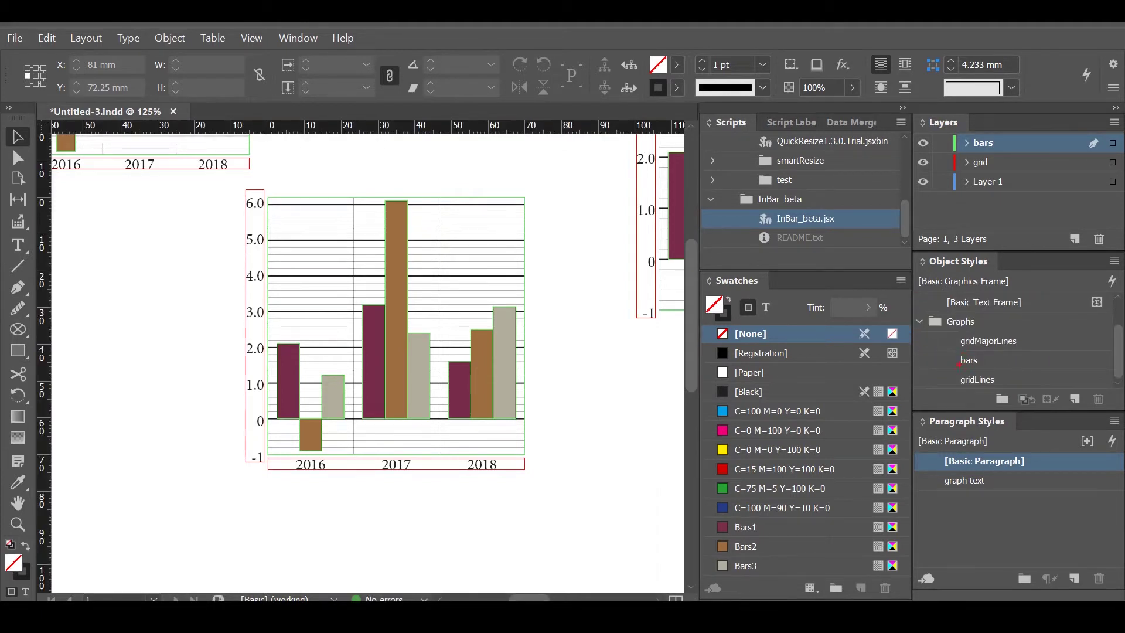
mouse_move(961, 372)
left_mouse_down()
mouse_move(989, 368)
mouse_move(985, 388)
mouse_move(997, 385)
left_mouse_up()
left_click_drag(962, 351, 1035, 350)
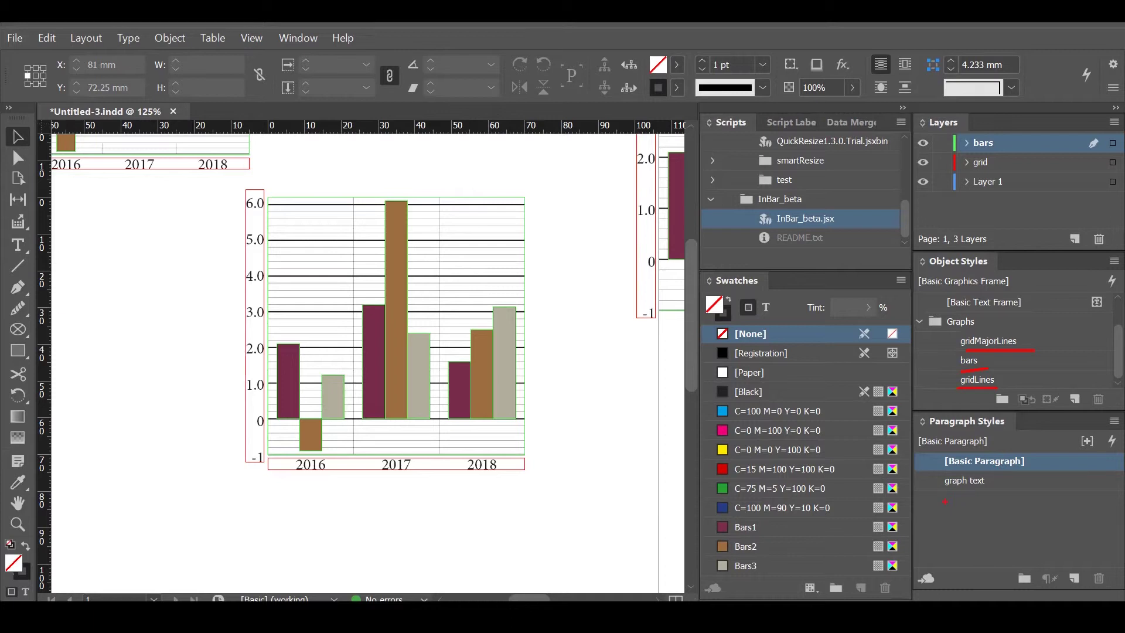
left_click_drag(943, 492, 1012, 492)
- Recolour the bars by setting the Bars2 swatch's cyan to 66% and the Bars3 swatch's cyan to 62%
double_click(720, 544)
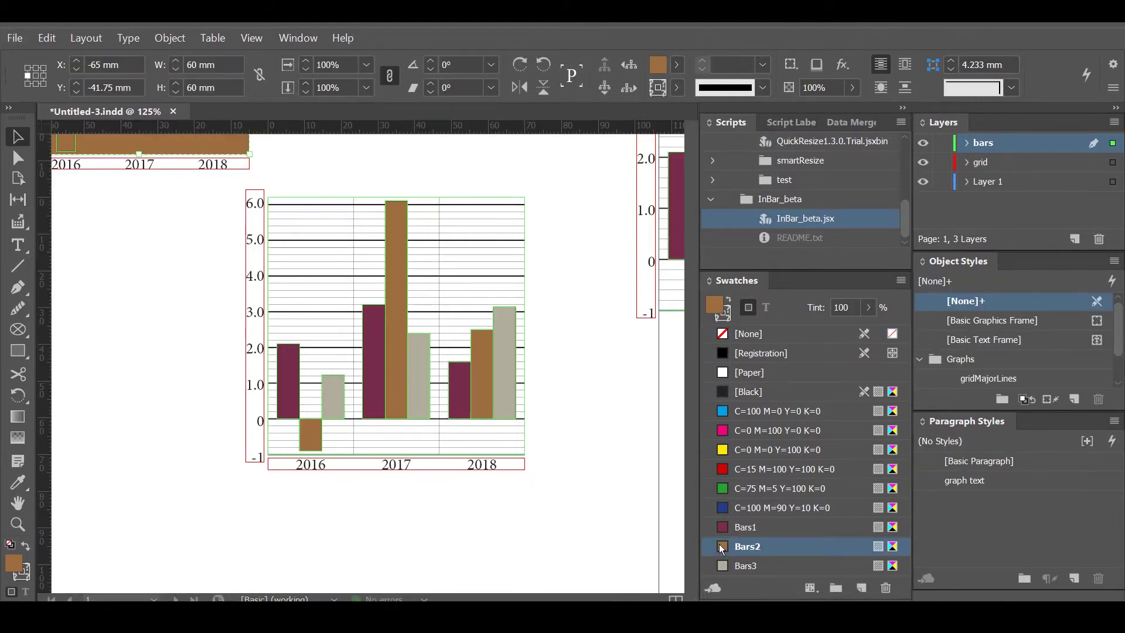
left_click_drag(798, 346, 821, 319)
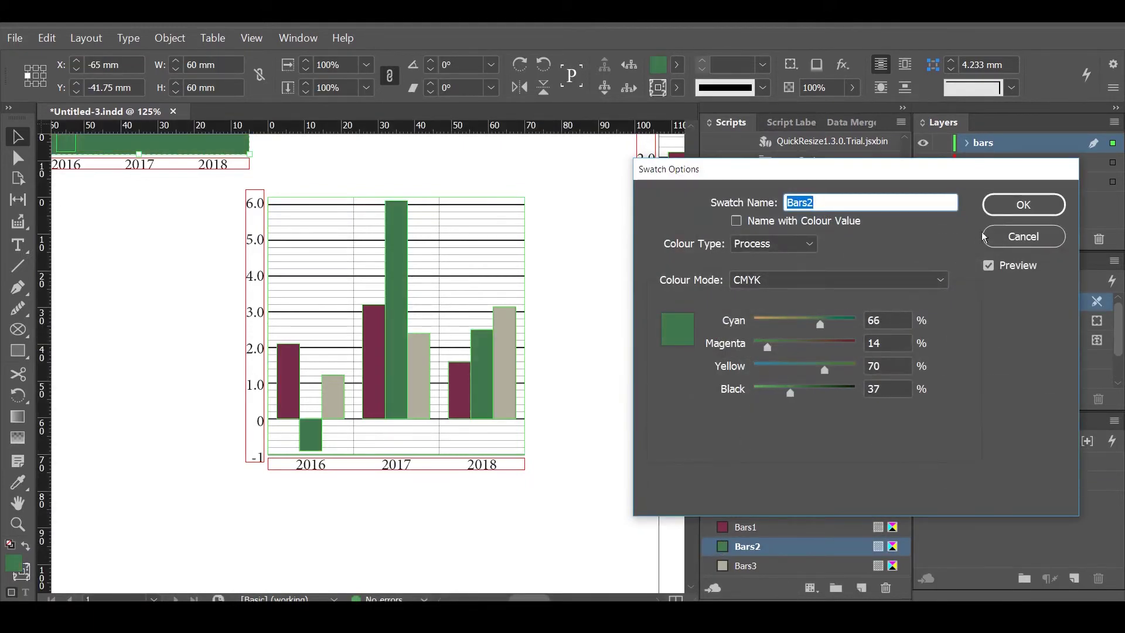
left_click(1015, 208)
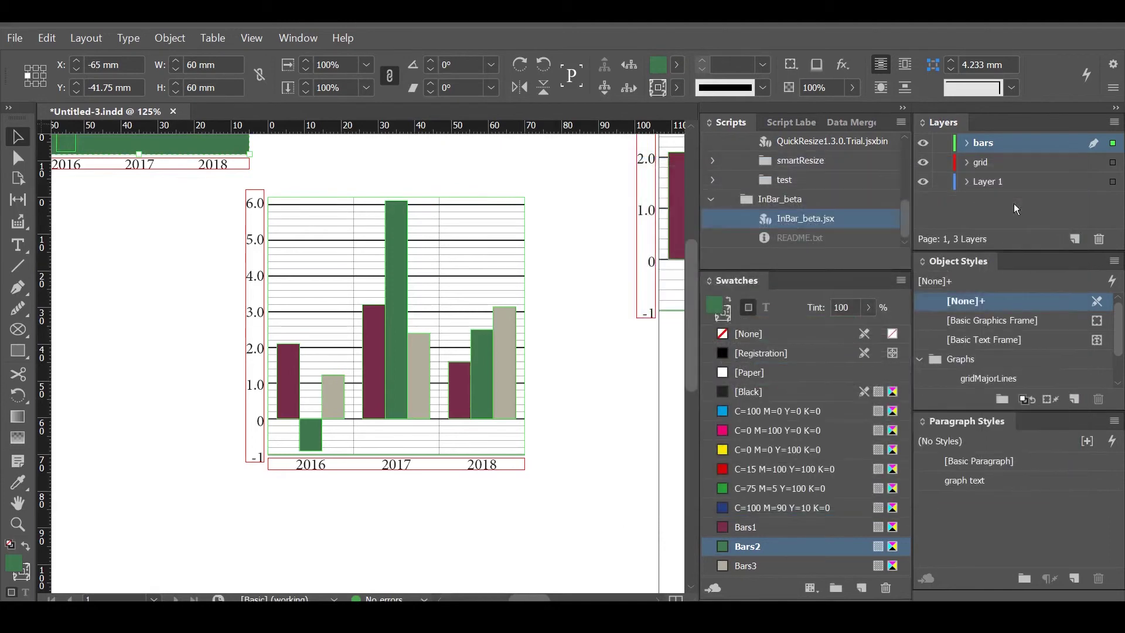
left_click(723, 565)
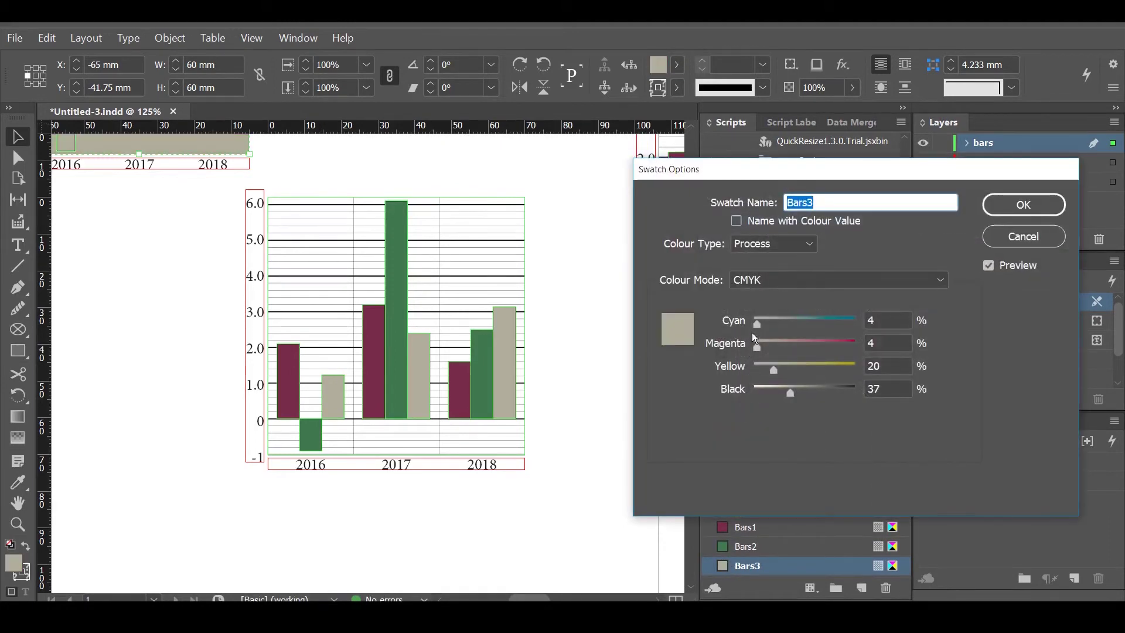
left_click_drag(762, 321, 817, 324)
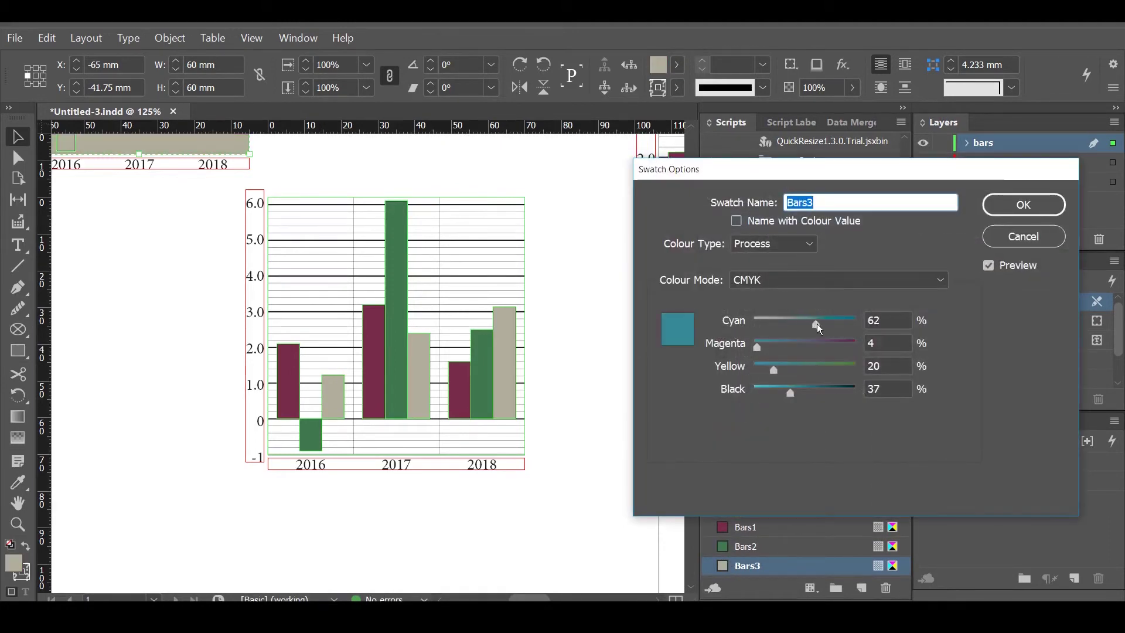
left_click(1026, 209)
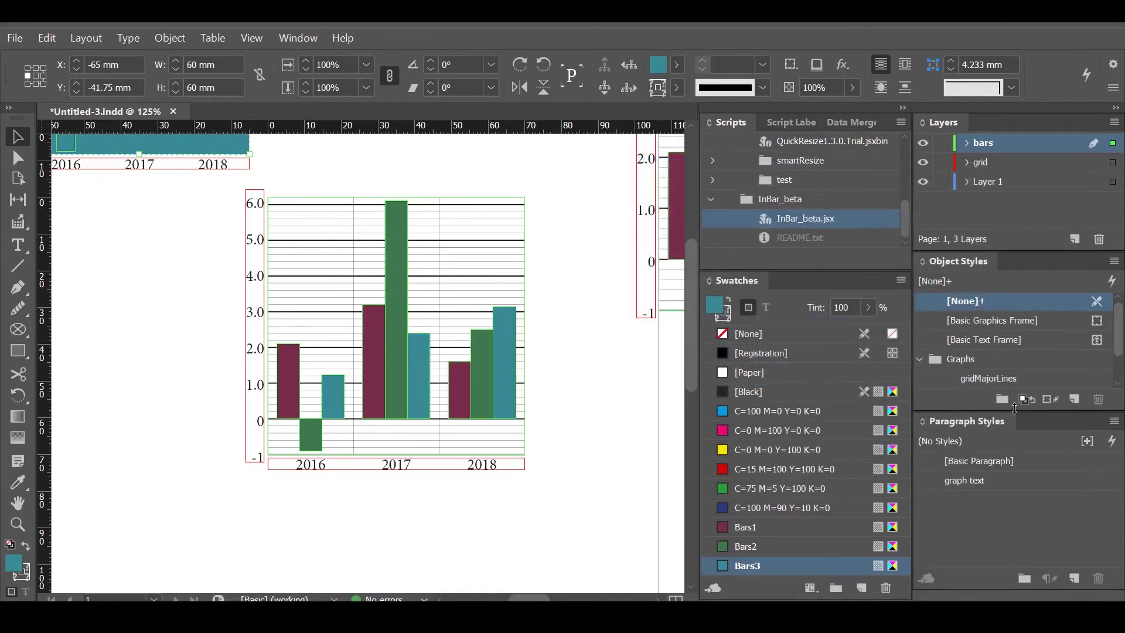
- Enable the Drop Shadow effect in the bars object style
scroll(1022, 367, "down", 1)
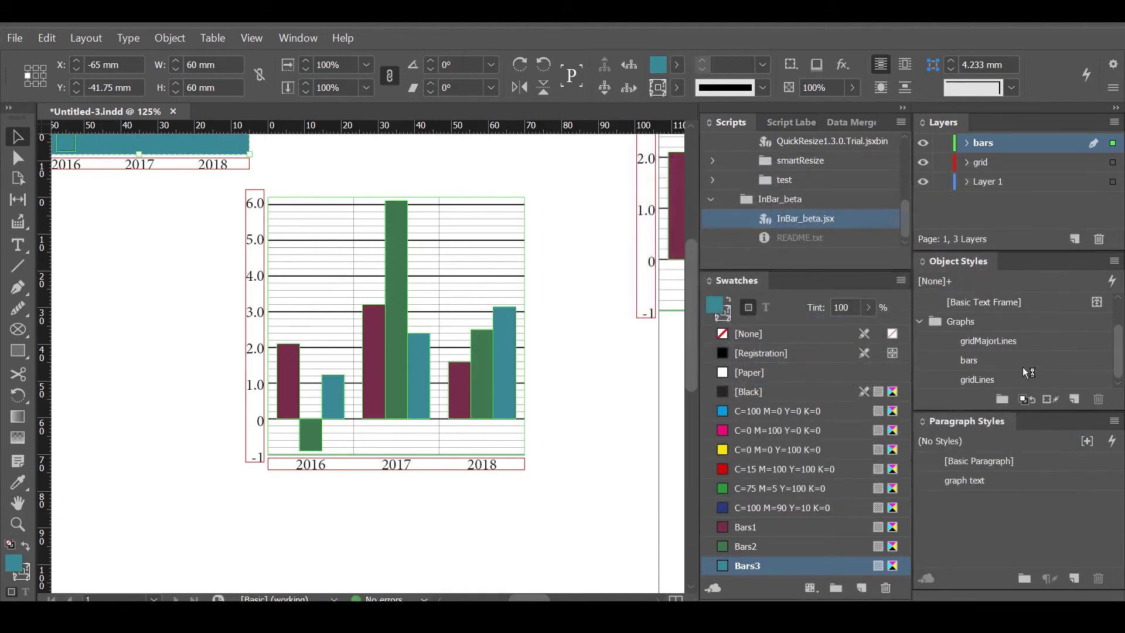
double_click(973, 360)
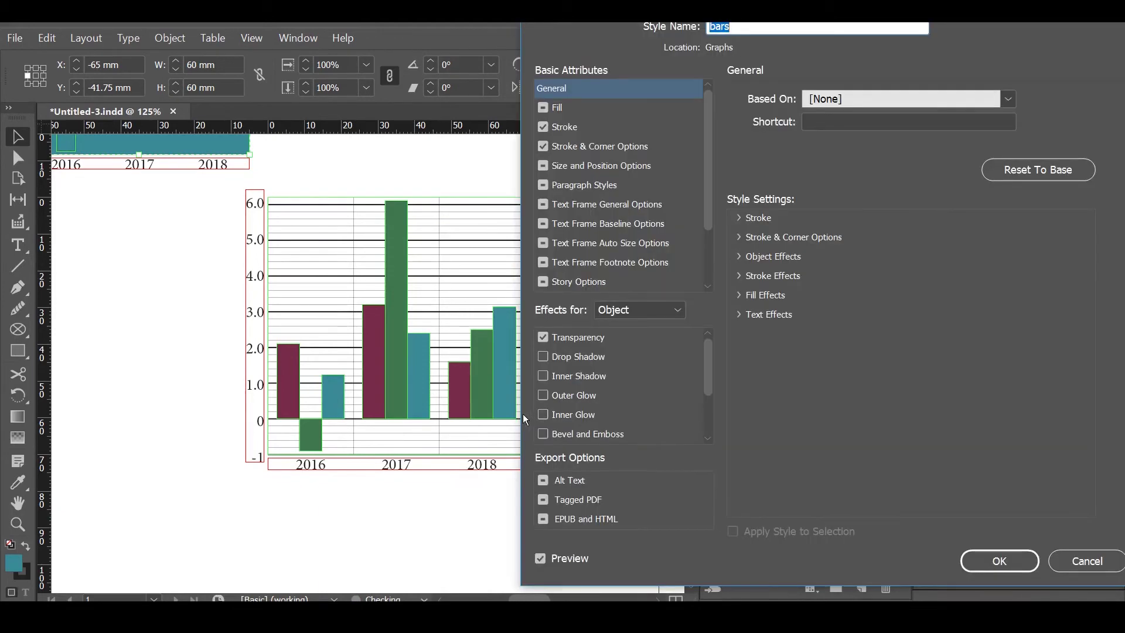
left_click(545, 356)
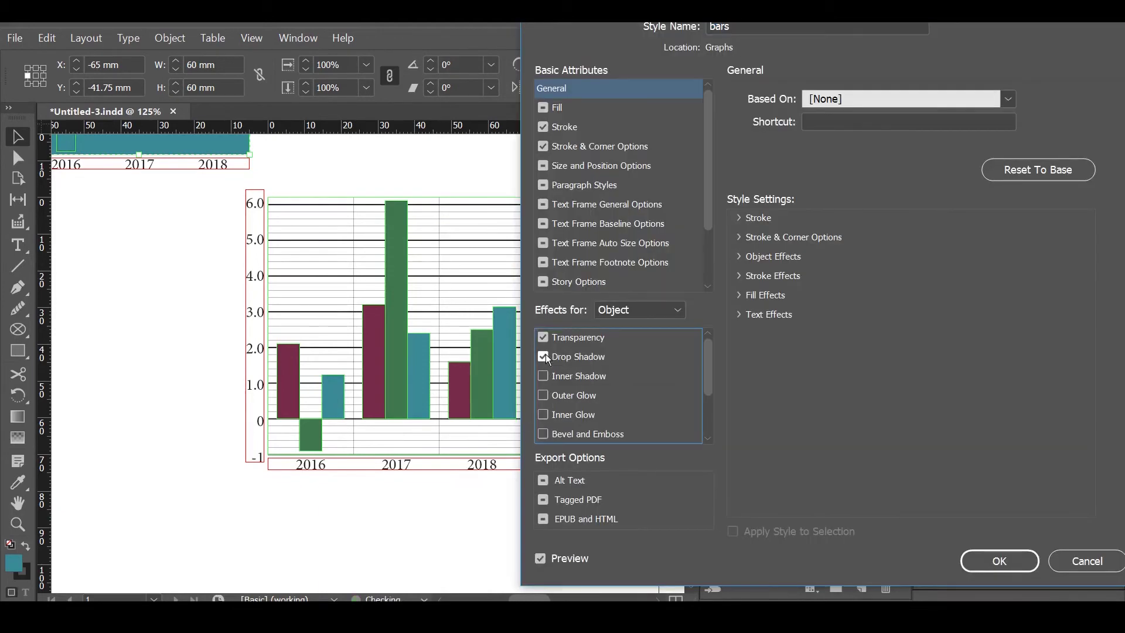
left_click(988, 558)
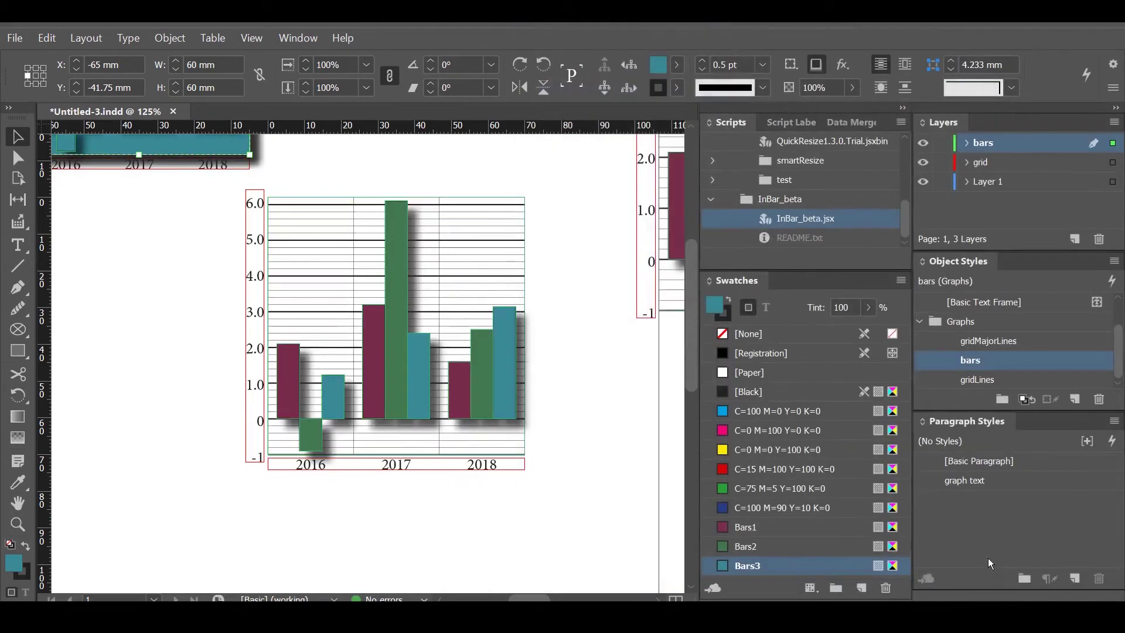
- Run InBar_beta.jsx on the tall green 2017 bar alone and set its data value to -2
key("a")
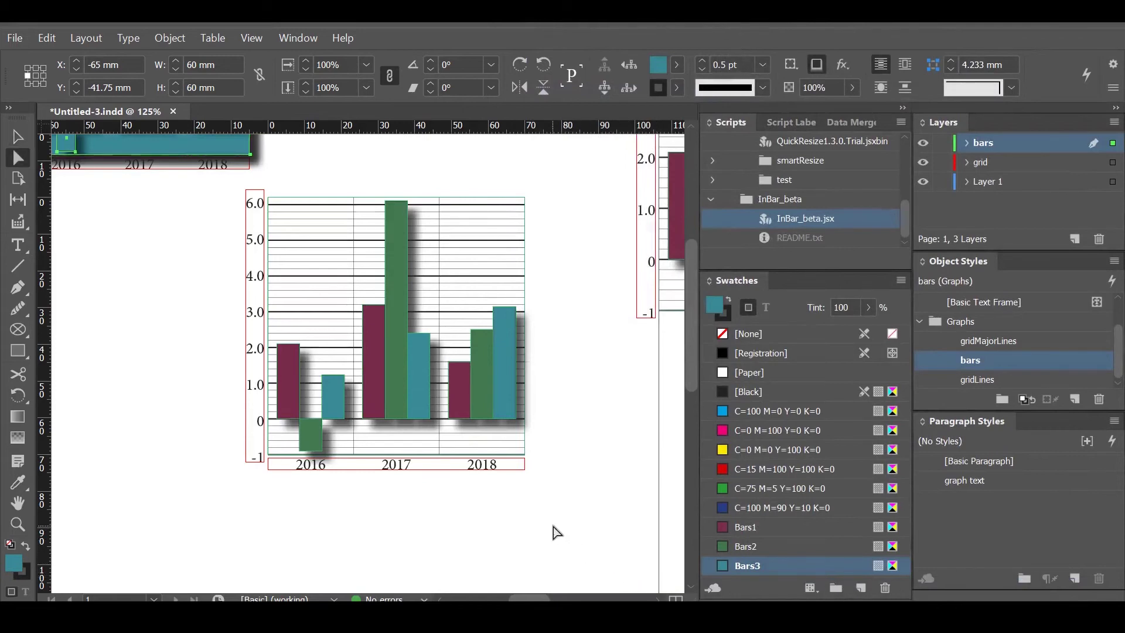
left_click(399, 286)
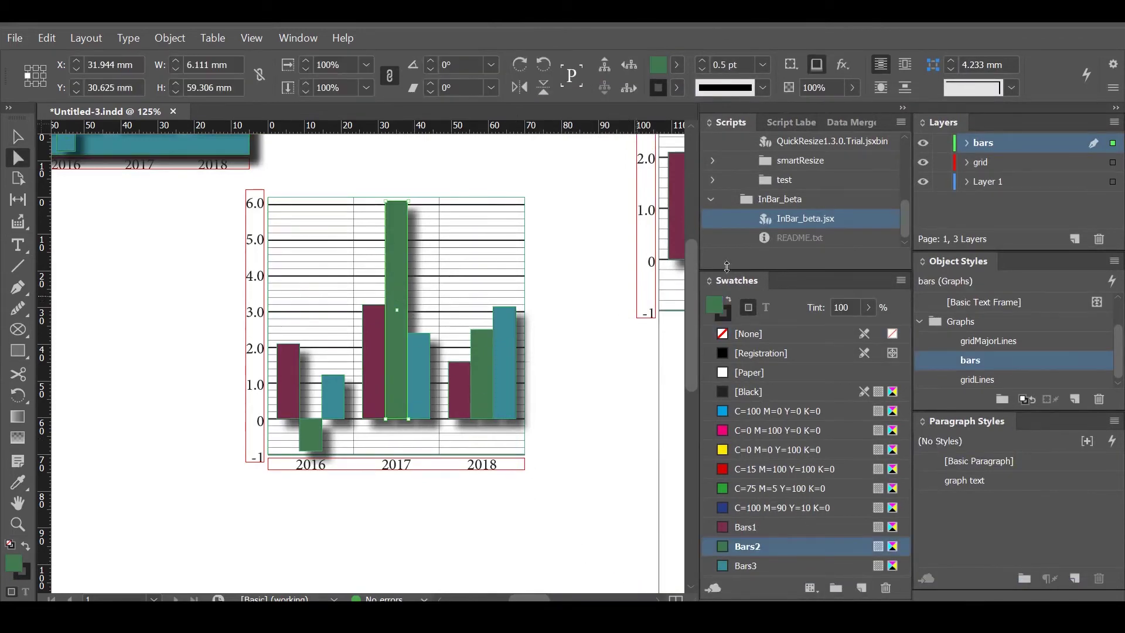
double_click(797, 220)
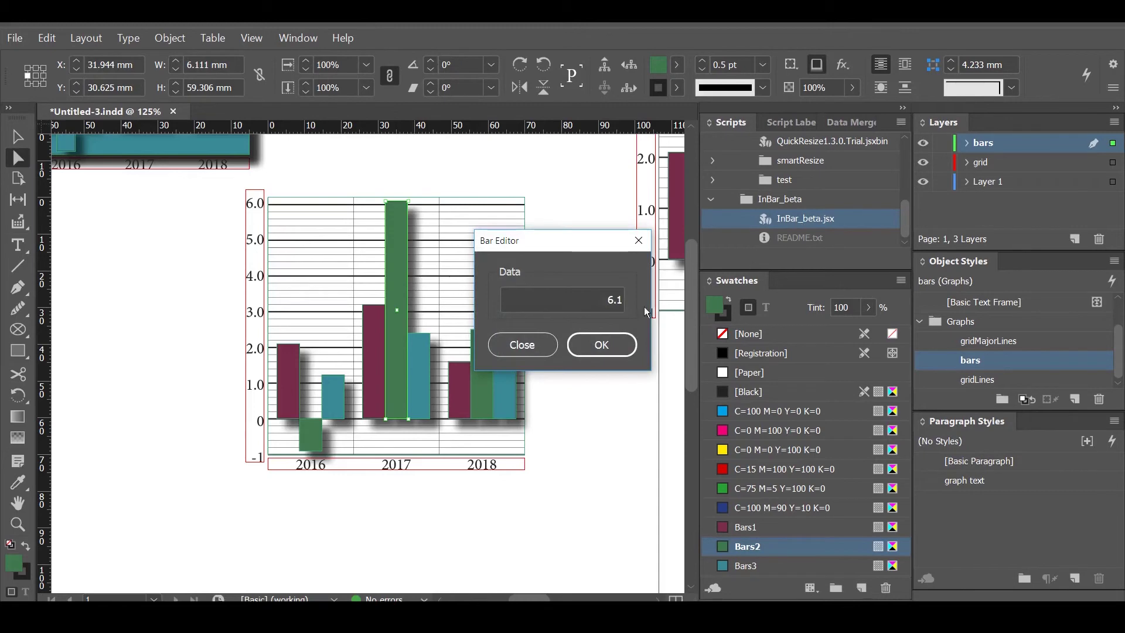
double_click(604, 300)
type("-2")
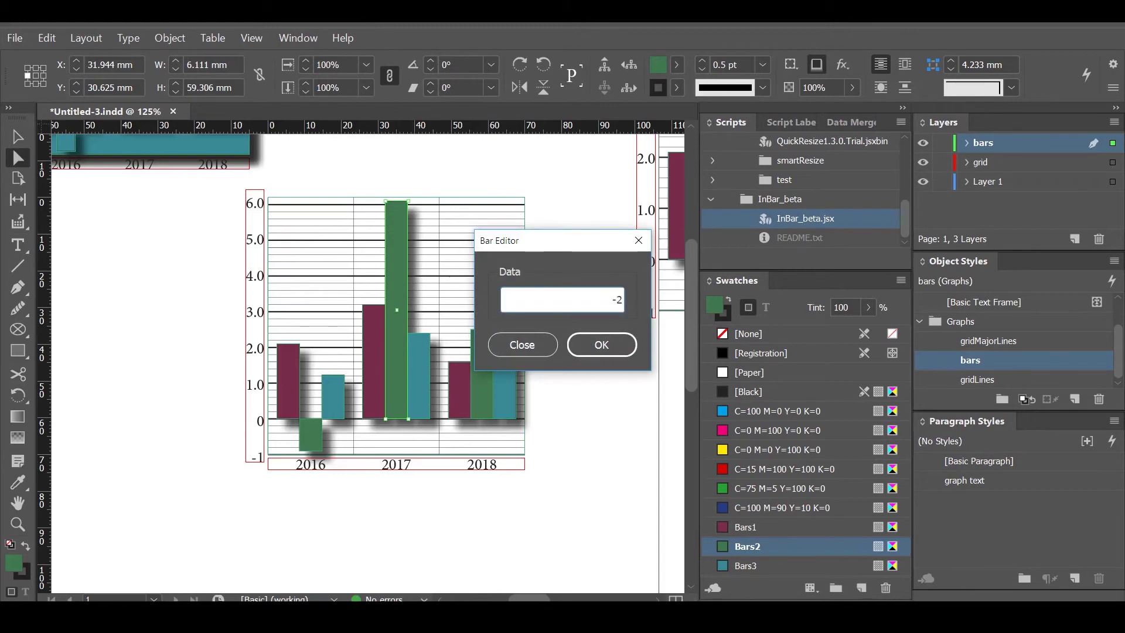
left_click(589, 348)
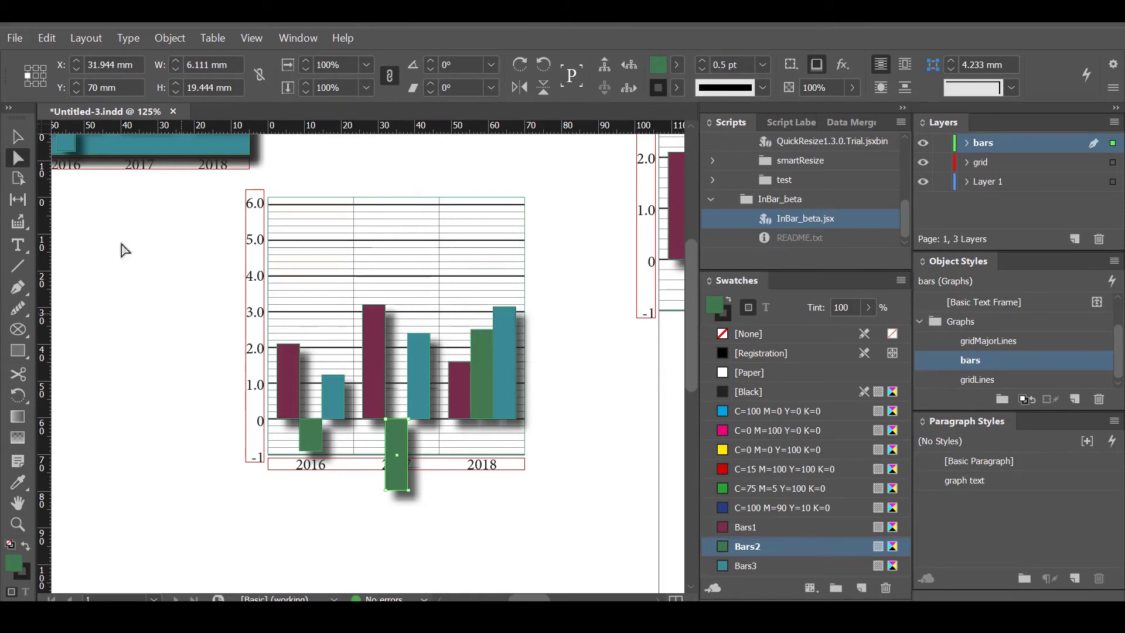
- Run InBar_beta.jsx on the whole edited bars group and generate the graph with the current settings
key("v")
left_click(400, 364)
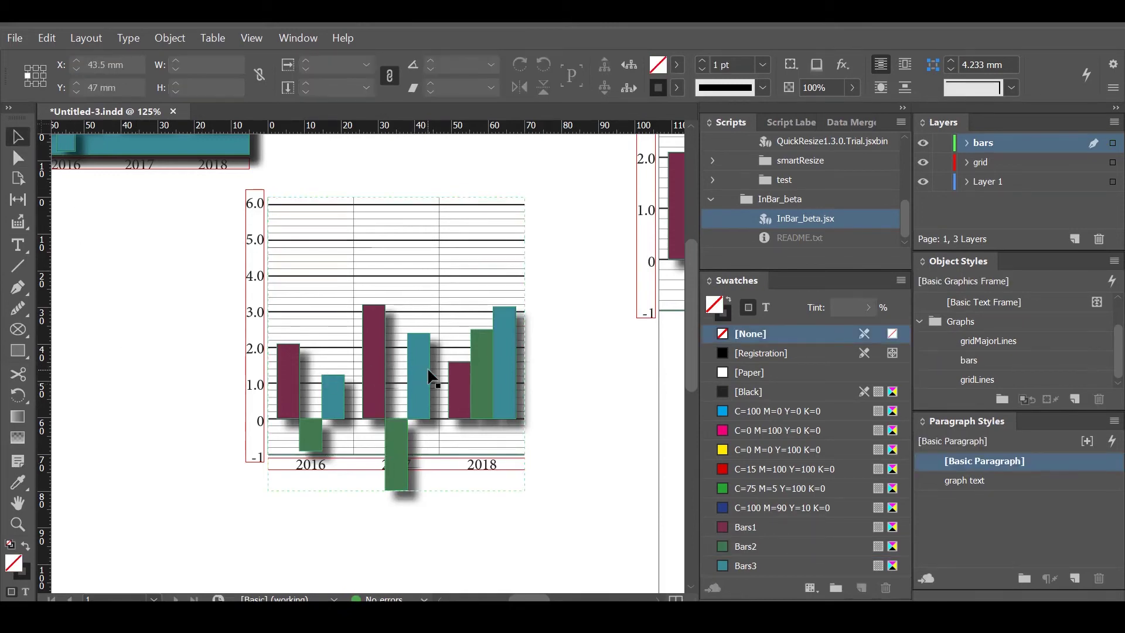
double_click(825, 221)
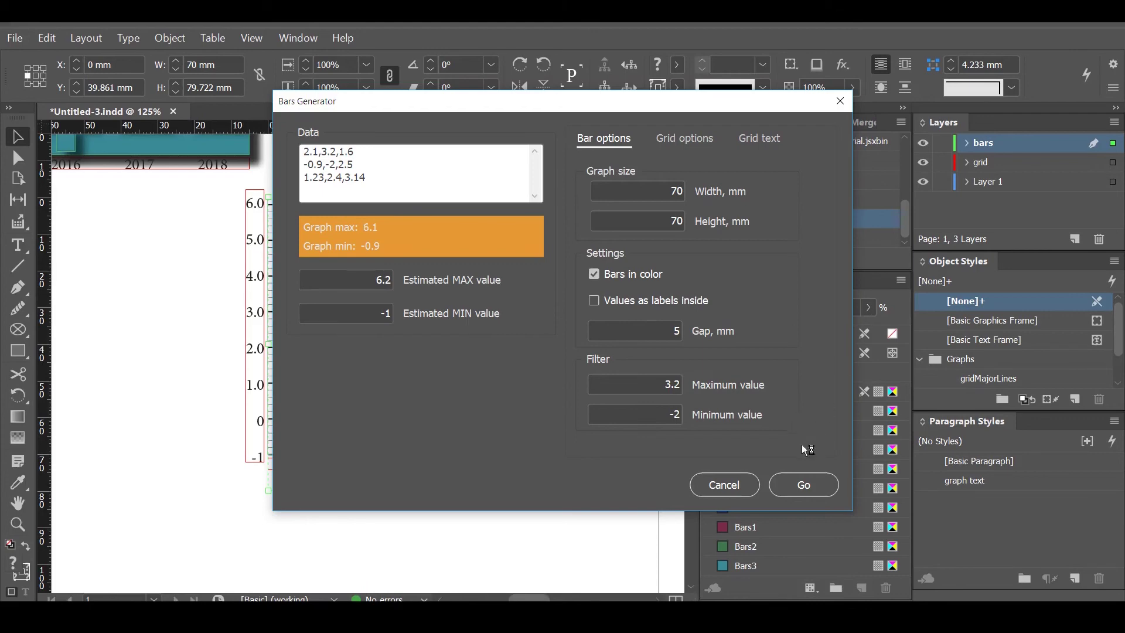
left_click(803, 485)
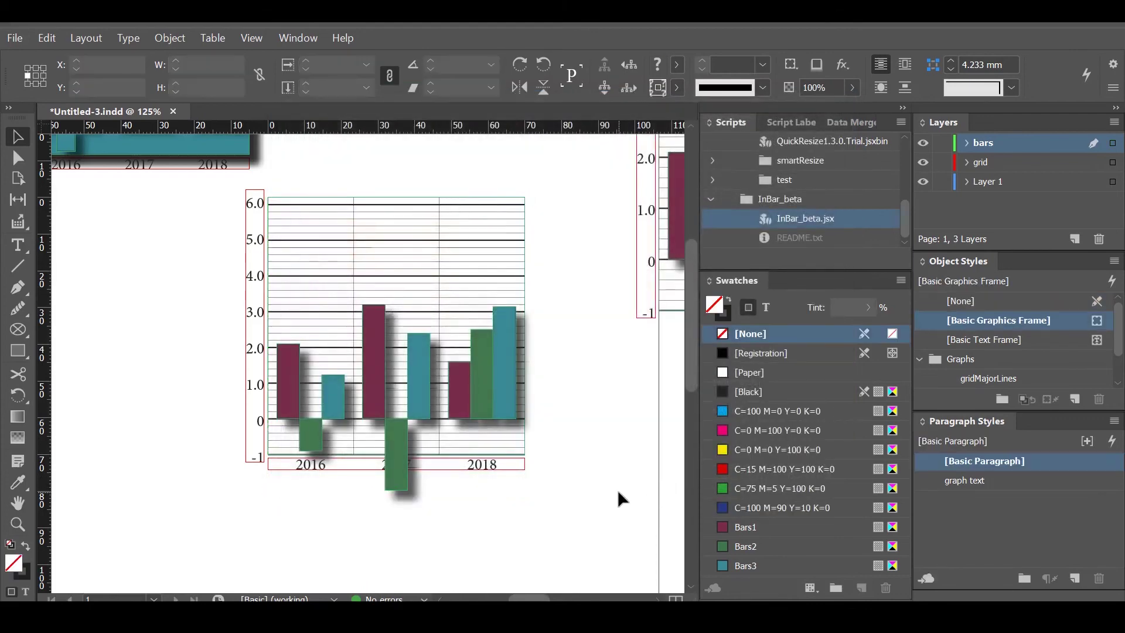